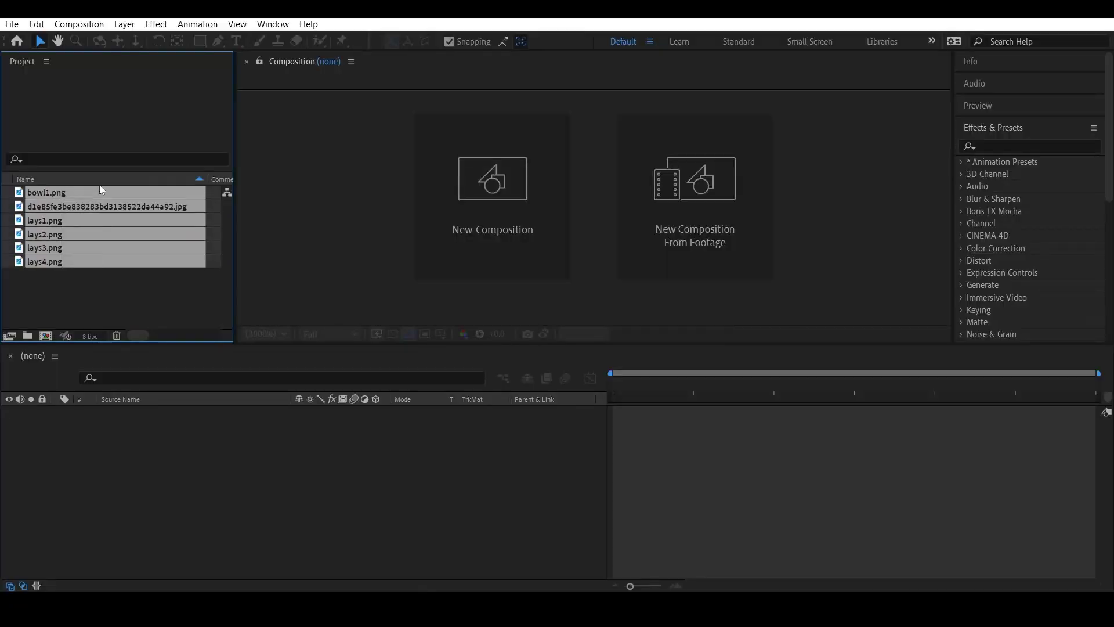
Step: Inspect the lays3, lays1, texture JPG and bowl1 footage sizes in the Project panel
{"action": "left_click", "coordinate": [40, 242]}
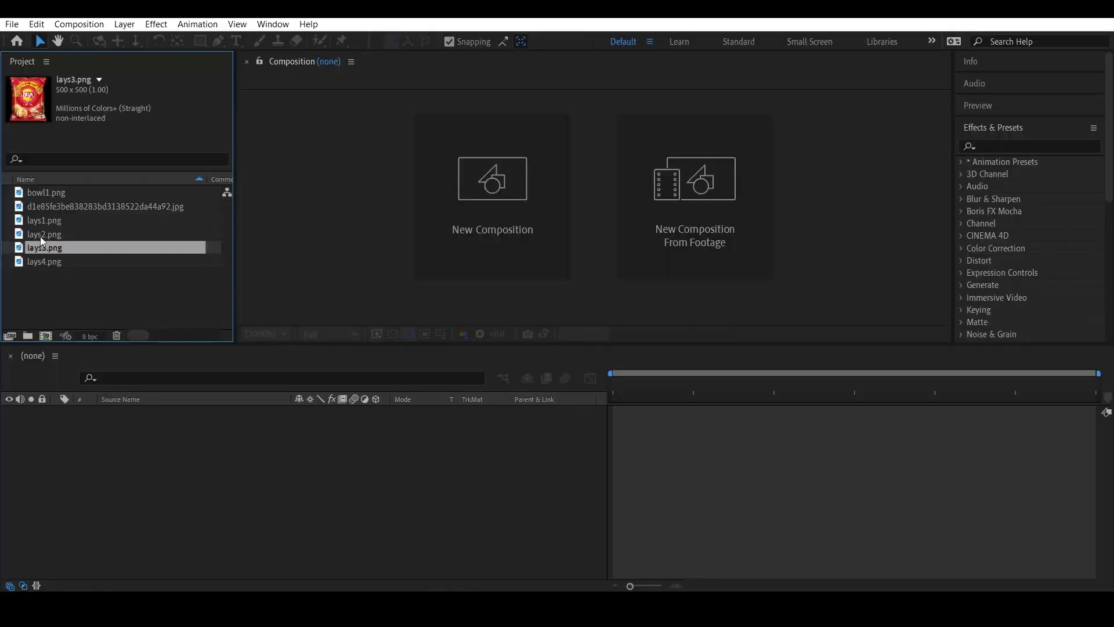
{"action": "left_click", "coordinate": [41, 221]}
{"action": "left_click", "coordinate": [52, 207]}
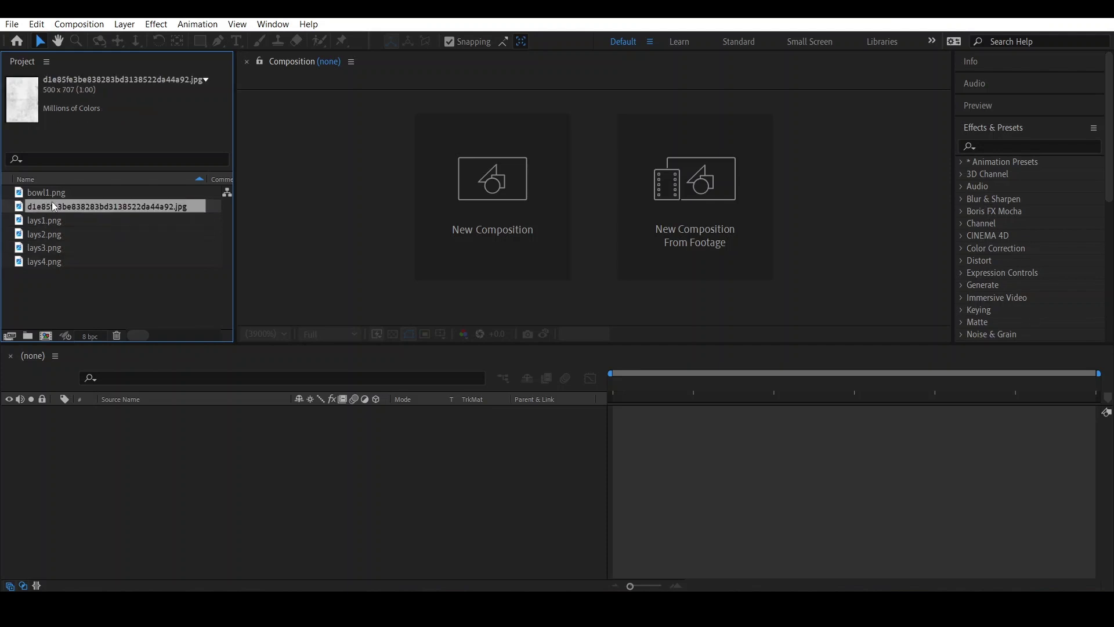
{"action": "left_click", "coordinate": [52, 193]}
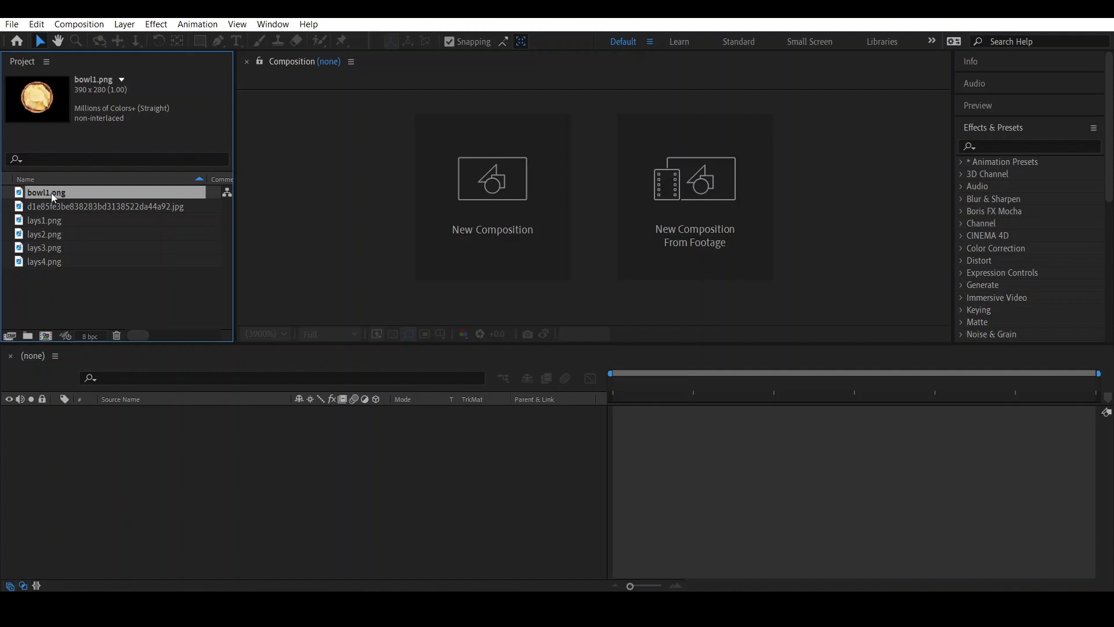
Step: Create a new 1920×1080, 30 fps, 10-second composition, Comp 1
{"action": "left_click", "coordinate": [517, 217]}
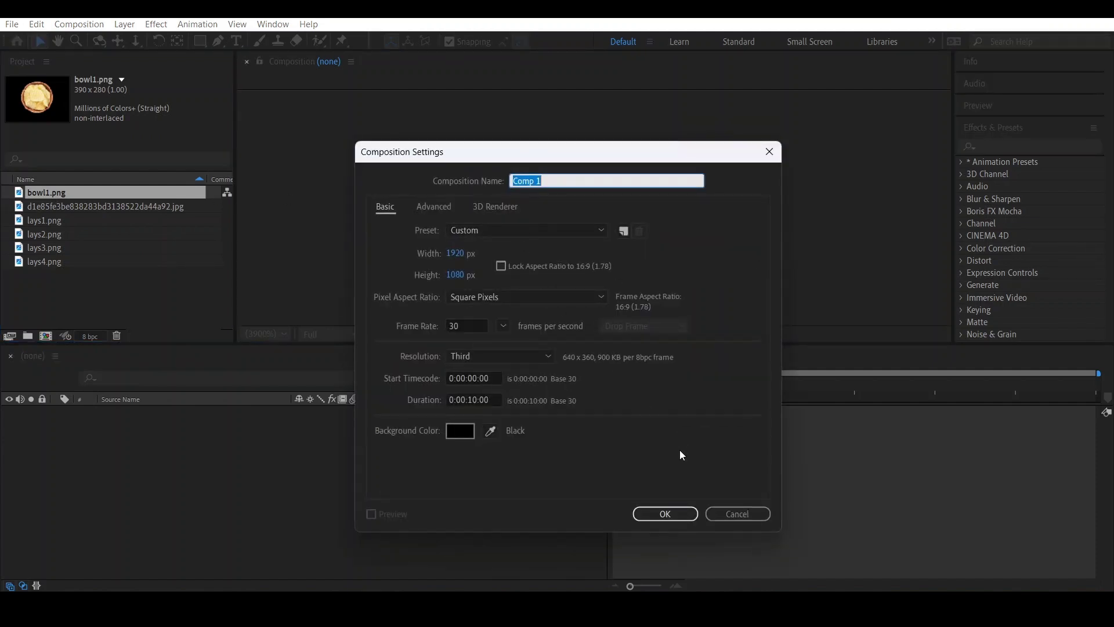
{"action": "left_click_drag", "start_coordinate": [490, 399], "coordinate": [468, 400]}
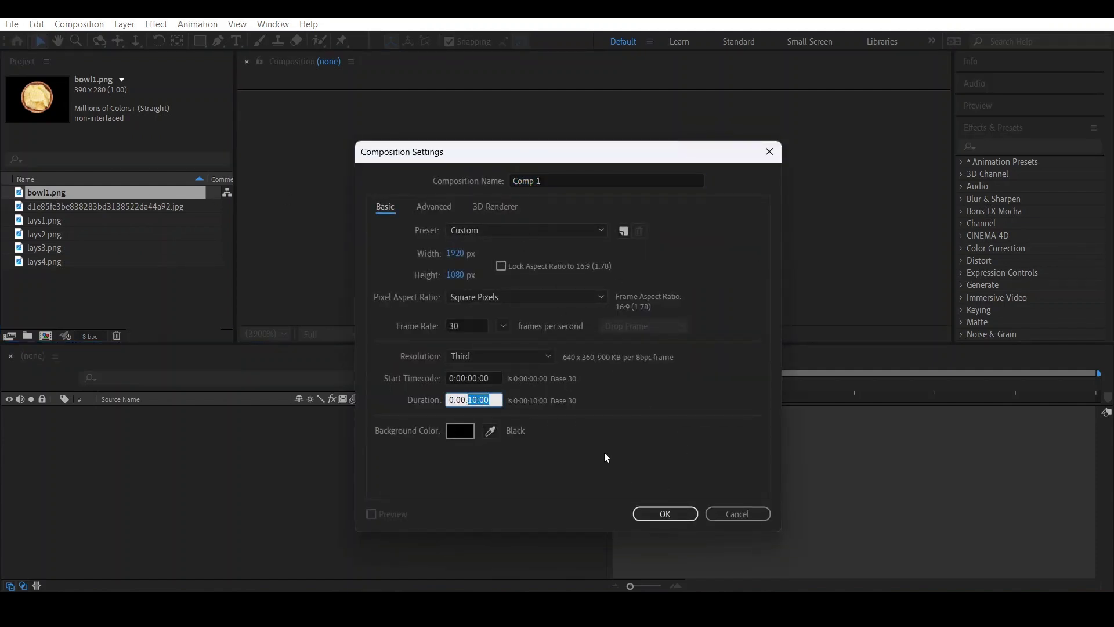
{"action": "left_click", "coordinate": [665, 513]}
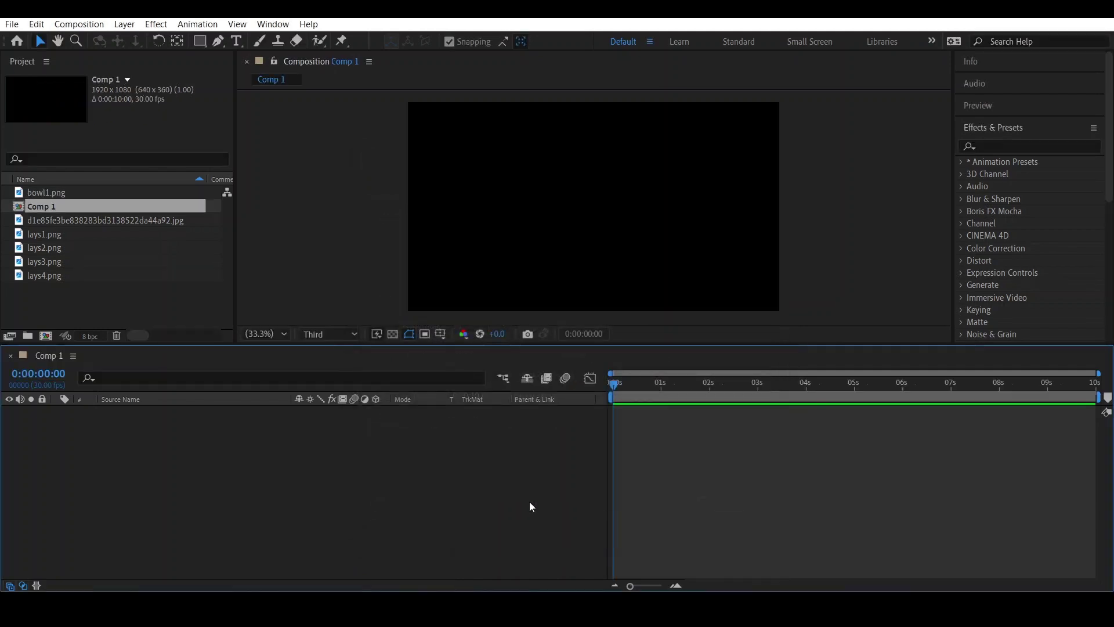
Step: Add a cyan solid layer, then place the texture JPG above it in Comp 1
{"action": "right_click", "coordinate": [361, 463]}
{"action": "mouse_move", "coordinate": [441, 296]}
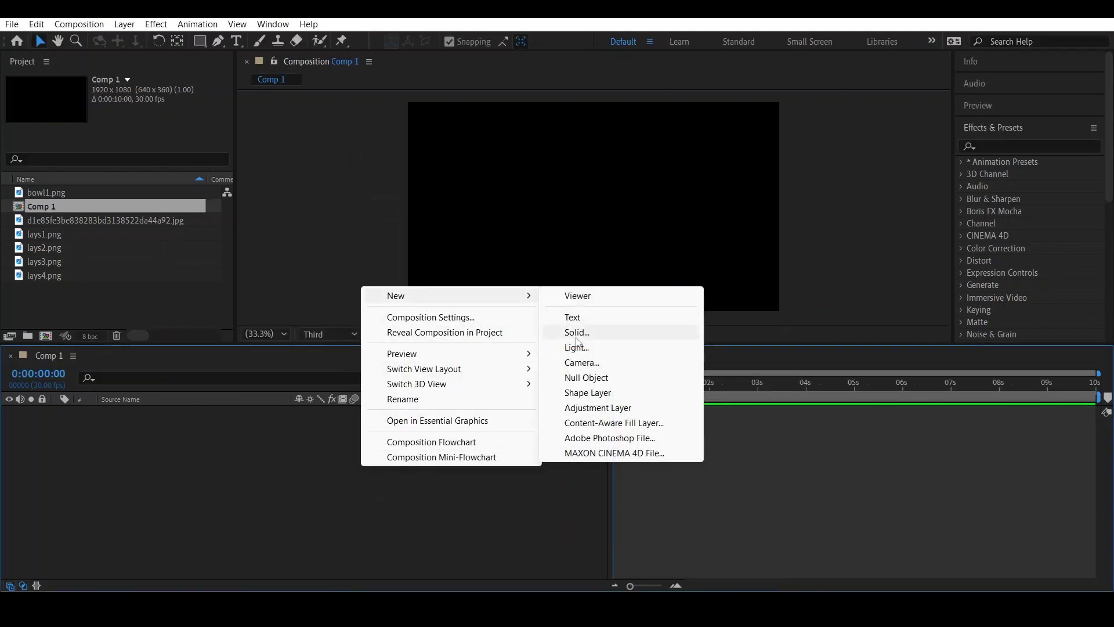
{"action": "left_click", "coordinate": [576, 334]}
{"action": "left_click", "coordinate": [607, 427]}
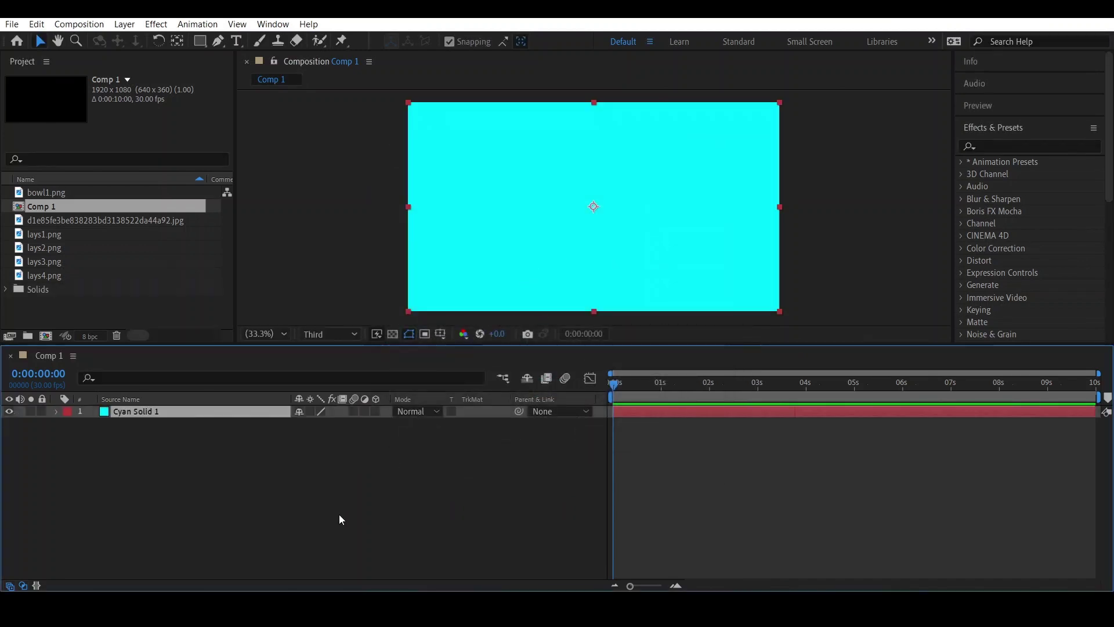
{"action": "left_click_drag", "start_coordinate": [110, 221], "coordinate": [148, 406]}
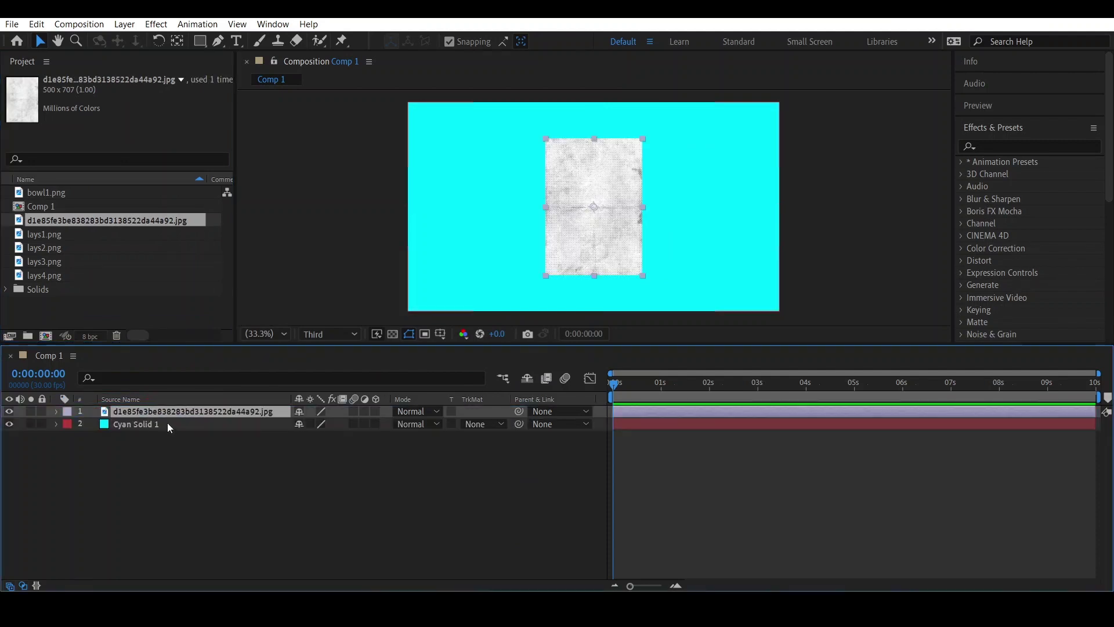
Step: Rotate the texture layer 90° and scale it to 356% to fill the frame
{"action": "key", "text": "r"}
{"action": "left_click", "coordinate": [313, 424]}
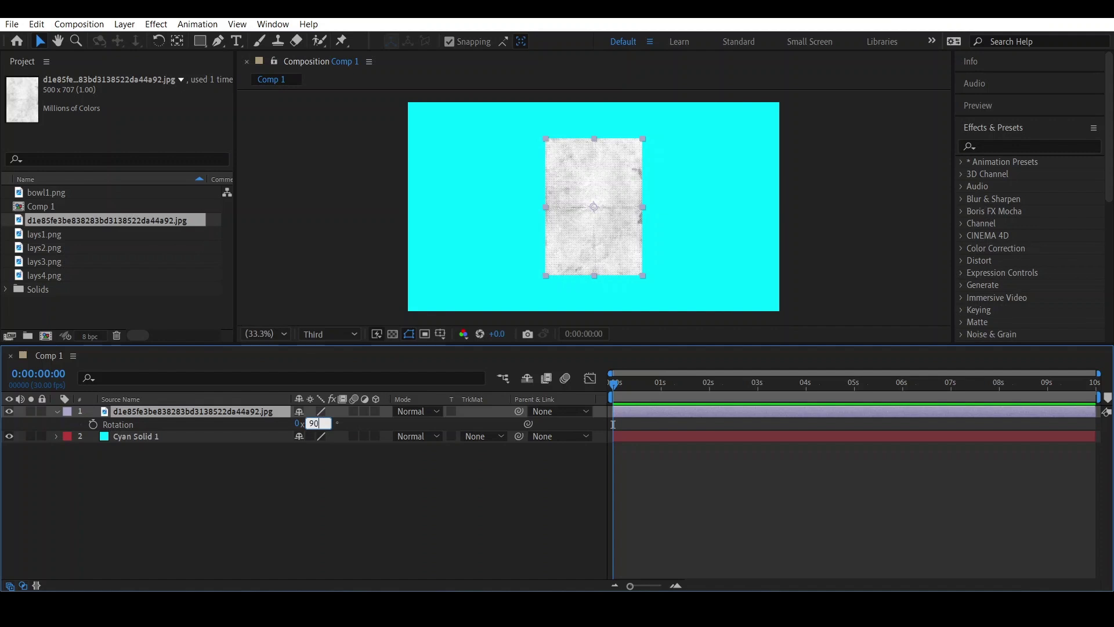
{"action": "key", "text": "Return"}
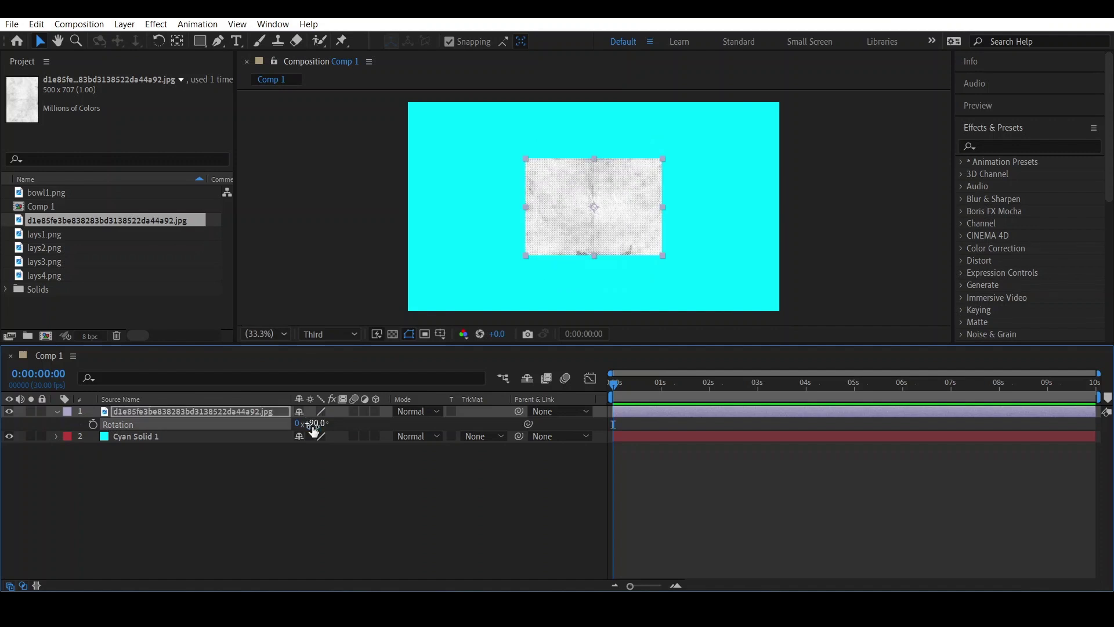
{"action": "key", "text": "s"}
{"action": "left_click_drag", "start_coordinate": [333, 426], "coordinate": [492, 391]}
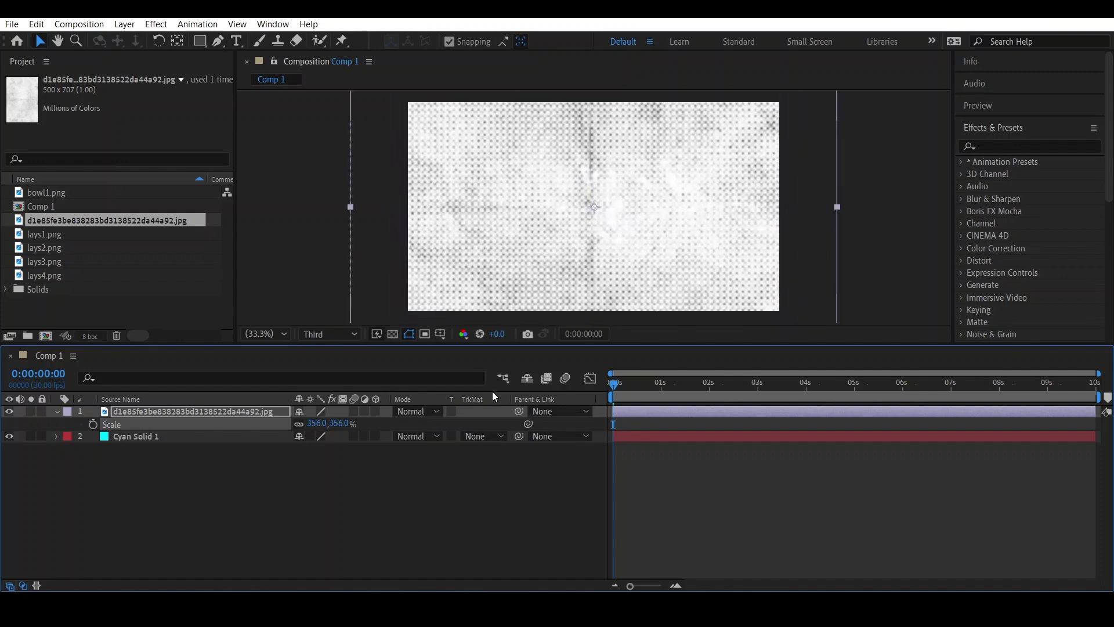
Step: Set the texture layer to Multiply blend mode at about 65% opacity
{"action": "left_click", "coordinate": [416, 411]}
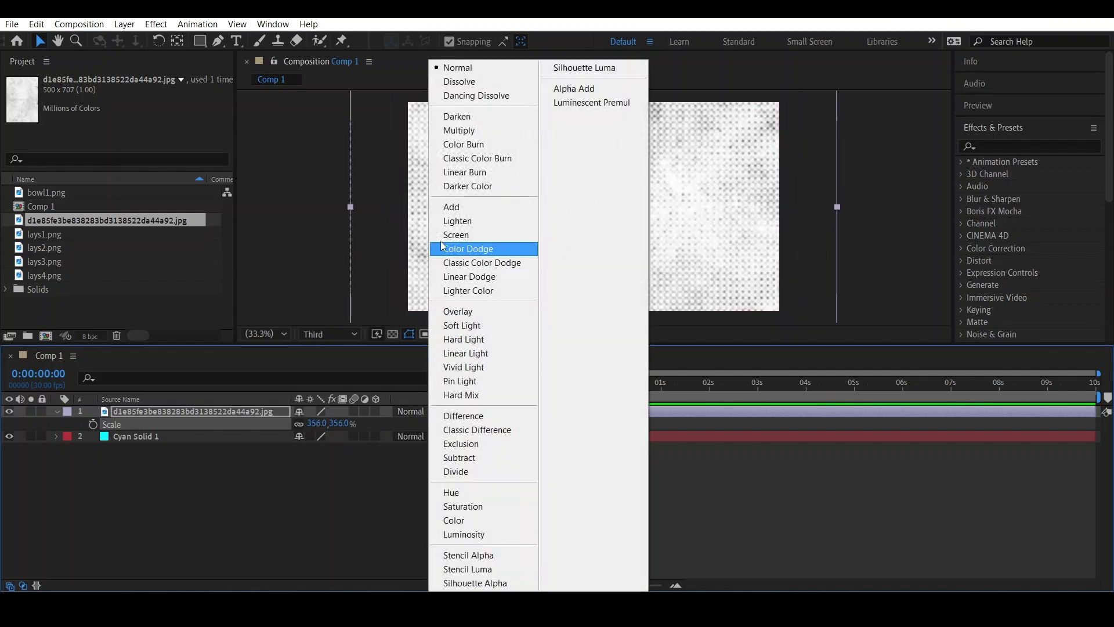
{"action": "left_click", "coordinate": [450, 124]}
{"action": "key", "text": "t"}
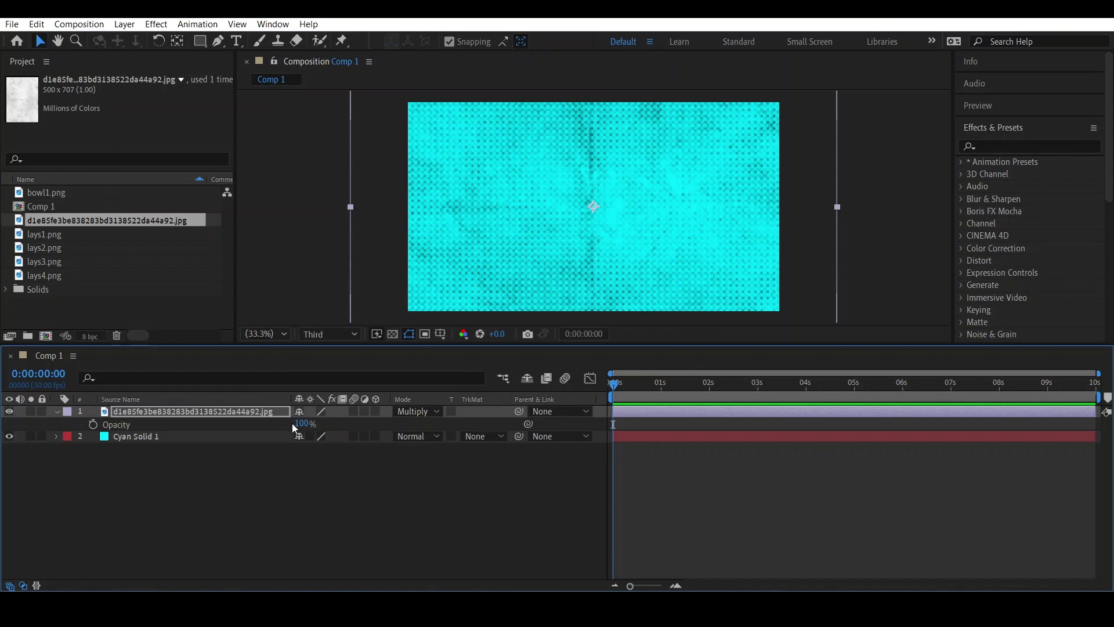
{"action": "left_click_drag", "start_coordinate": [301, 428], "coordinate": [272, 425]}
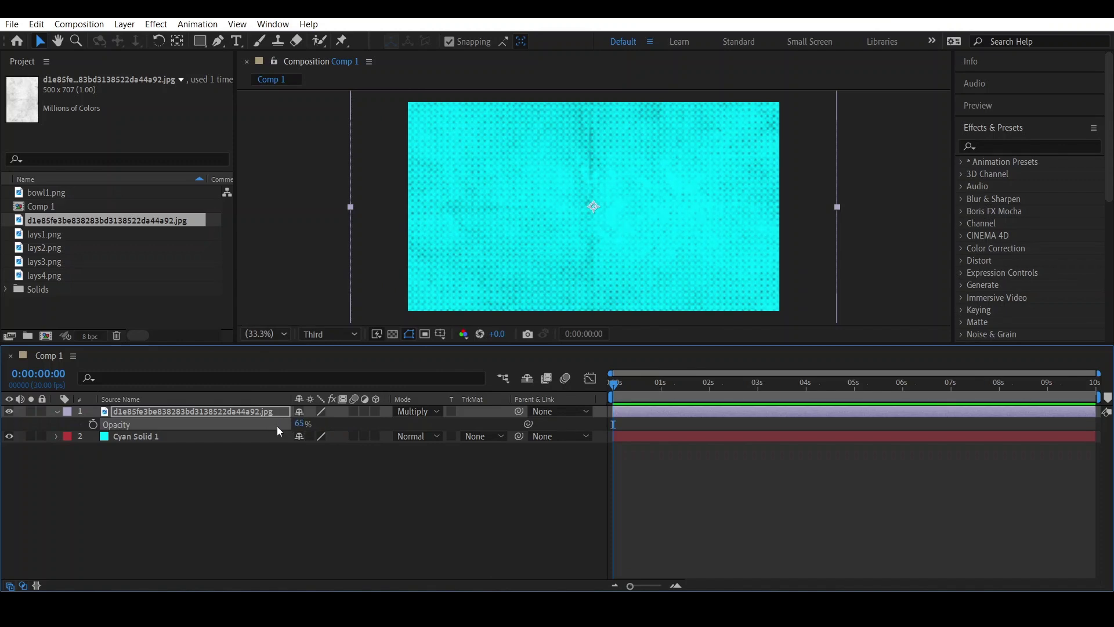
{"action": "key", "text": "t"}
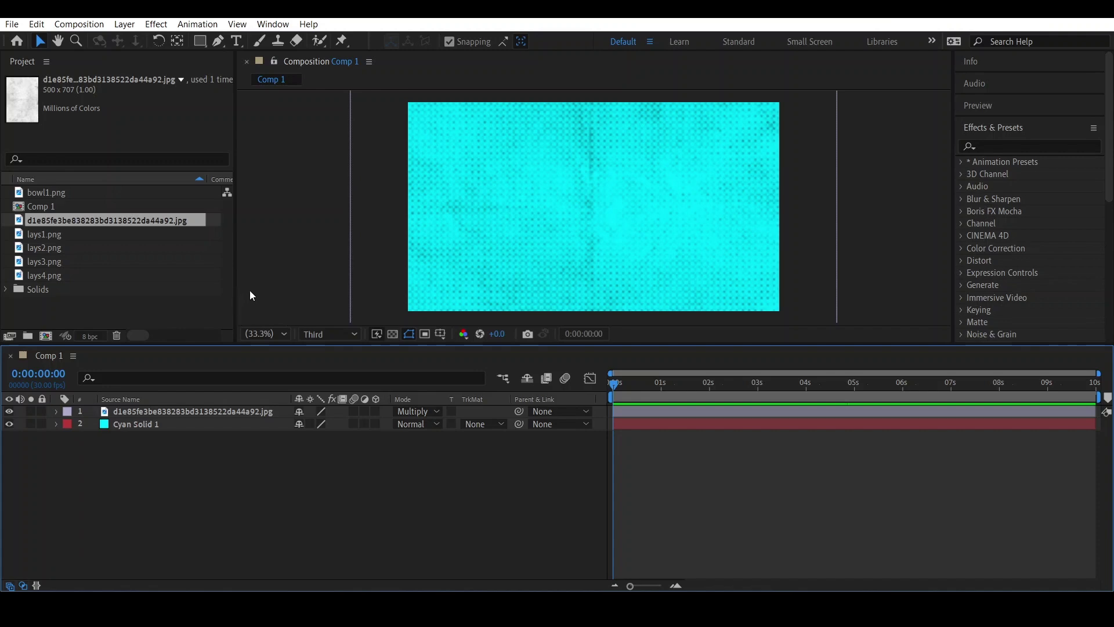
Step: Add a full-frame rectangle shape layer and apply the Radio Waves effect to it
{"action": "double_click", "coordinate": [203, 40]}
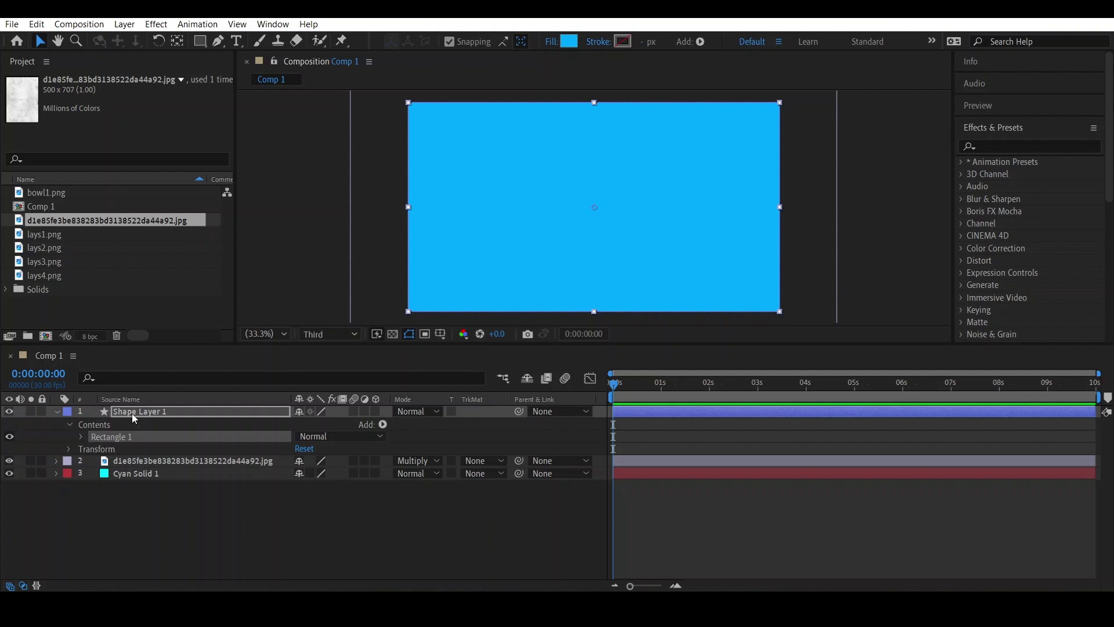
{"action": "left_click", "coordinate": [989, 145]}
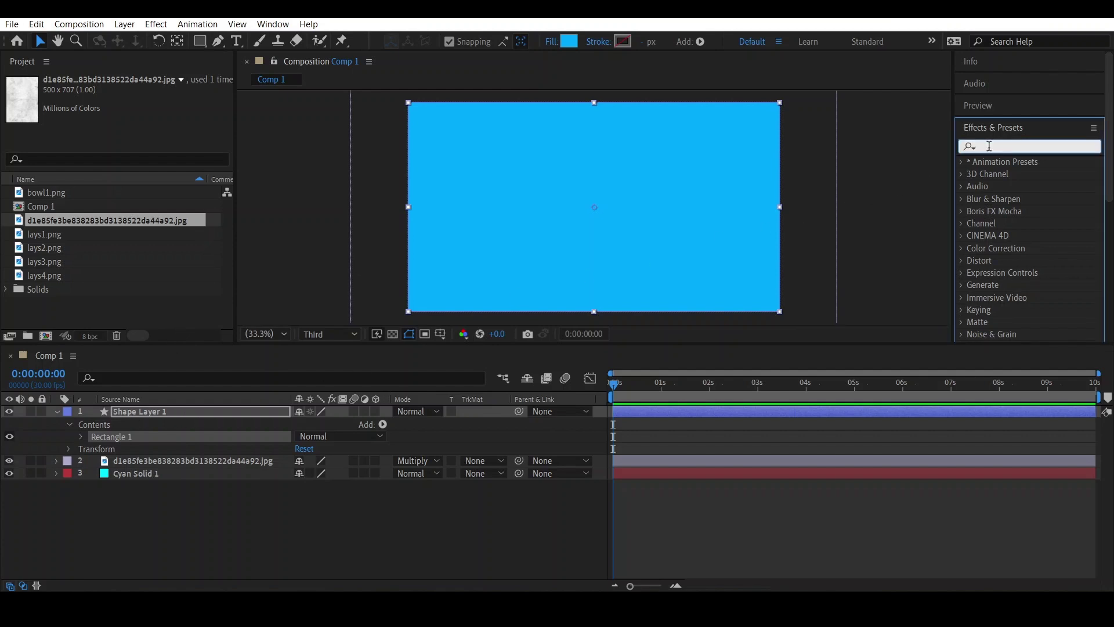
{"action": "type", "text": "radio wav"}
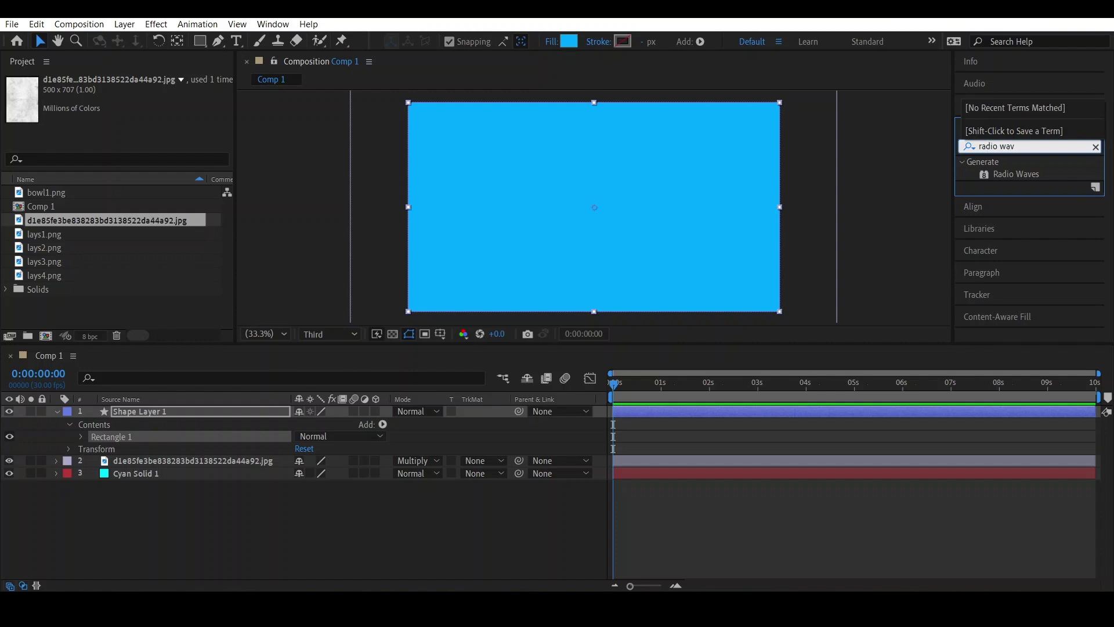
{"action": "left_click_drag", "start_coordinate": [1018, 175], "coordinate": [694, 412]}
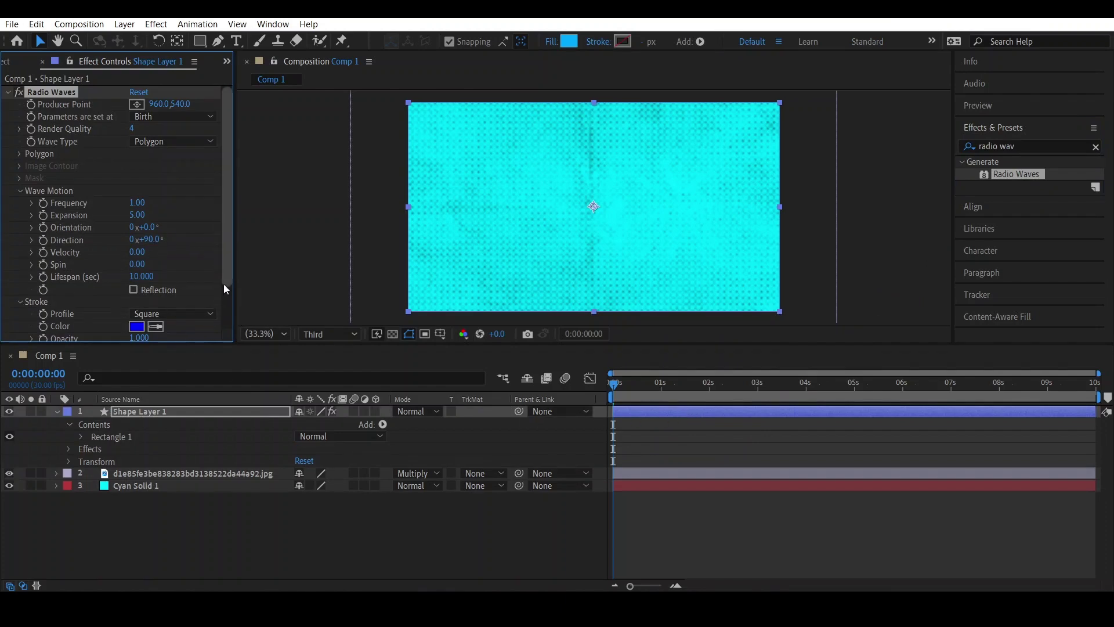
Step: Set the Radio Waves stroke colour to yellow-green 86FF00
{"action": "scroll", "coordinate": [220, 302], "scroll_direction": "down", "scroll_amount": 3}
{"action": "scroll", "coordinate": [218, 318], "scroll_direction": "down", "scroll_amount": 1}
{"action": "left_click", "coordinate": [137, 274]}
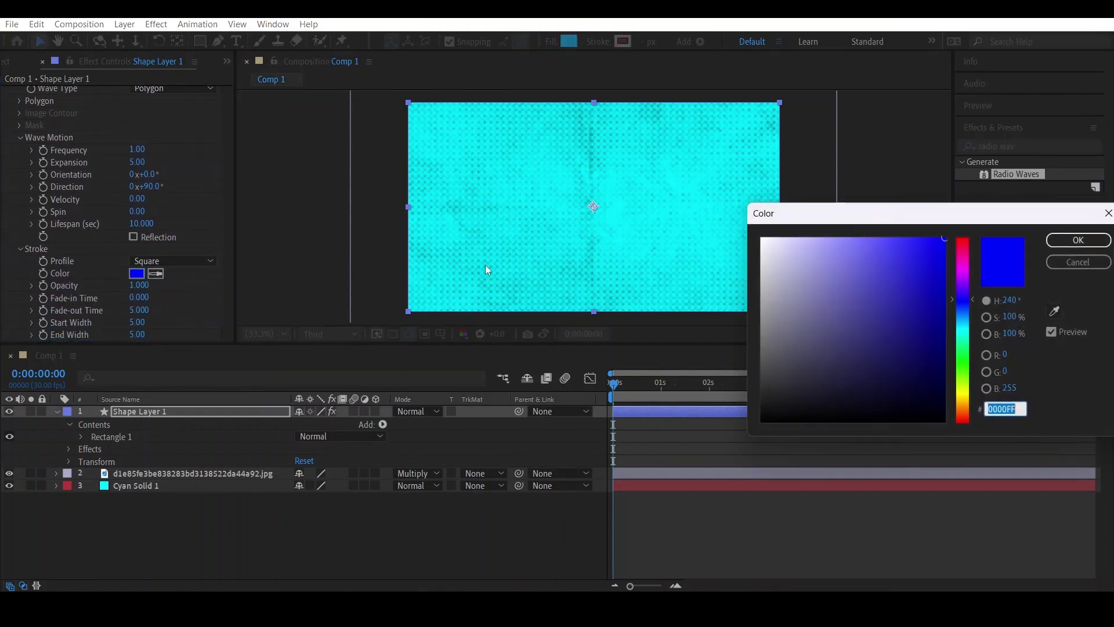
{"action": "left_click_drag", "start_coordinate": [965, 345], "coordinate": [958, 390]}
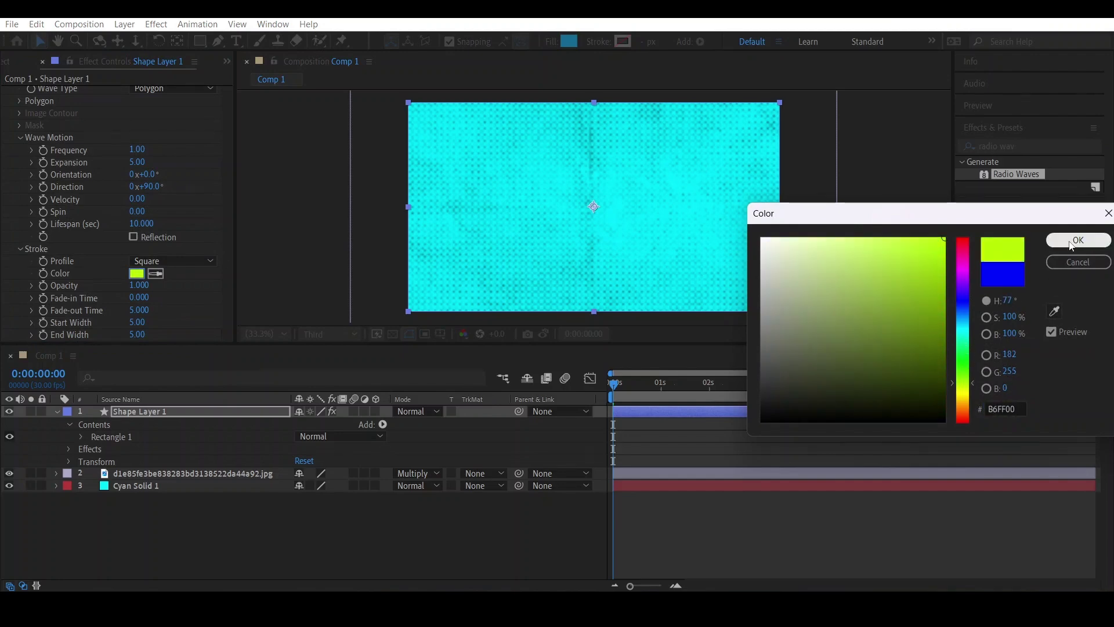
{"action": "left_click", "coordinate": [1078, 240]}
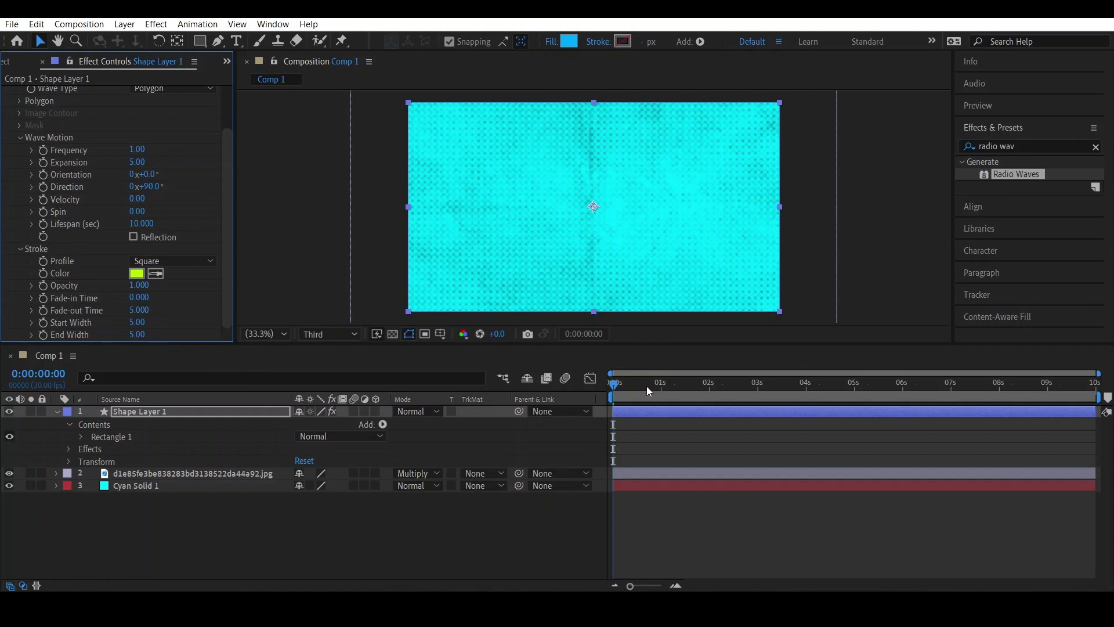
Step: At about 5 seconds, keyframe the Radio Waves Start Width at 55
{"action": "left_click_drag", "start_coordinate": [652, 385], "coordinate": [844, 399]}
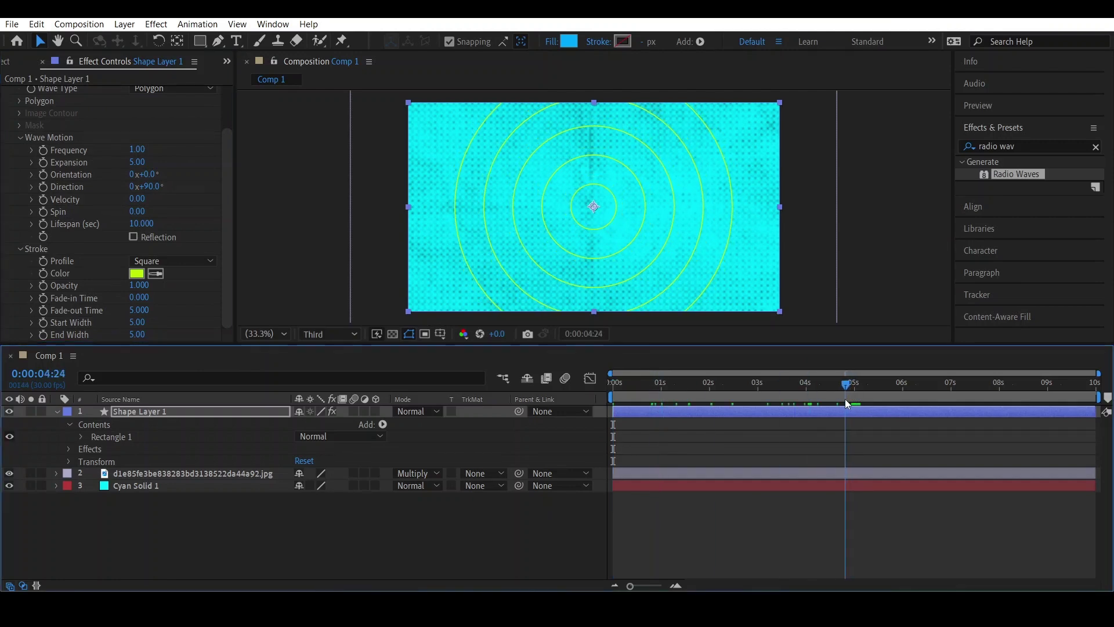
{"action": "left_click", "coordinate": [44, 323]}
{"action": "left_click", "coordinate": [137, 322]}
{"action": "type", "text": "5"}
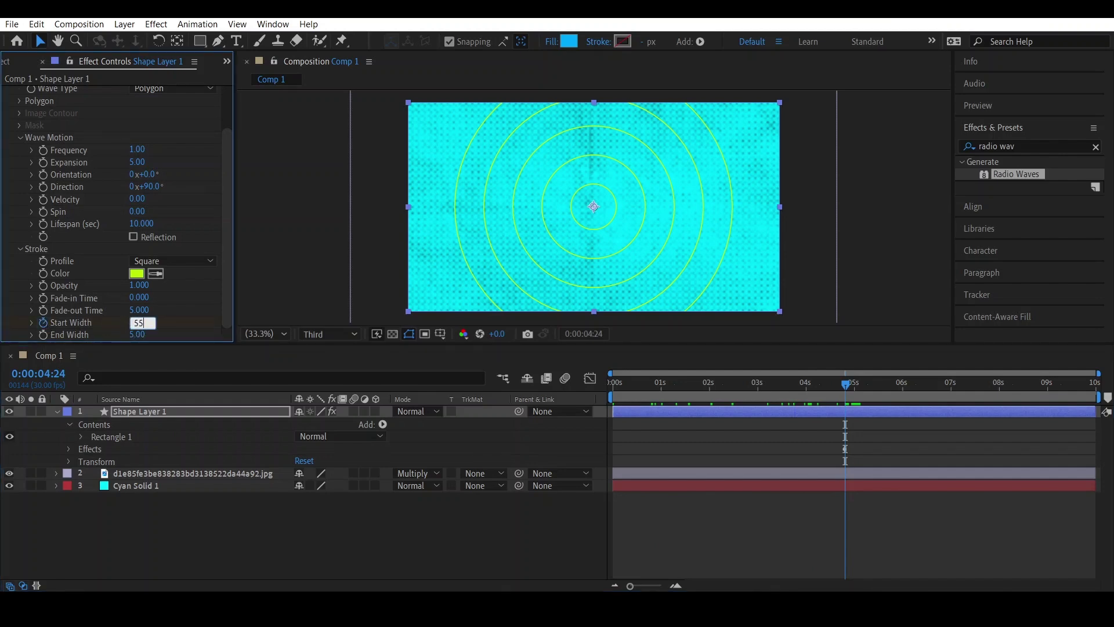
{"action": "type", "text": "5"}
{"action": "key", "text": "Return"}
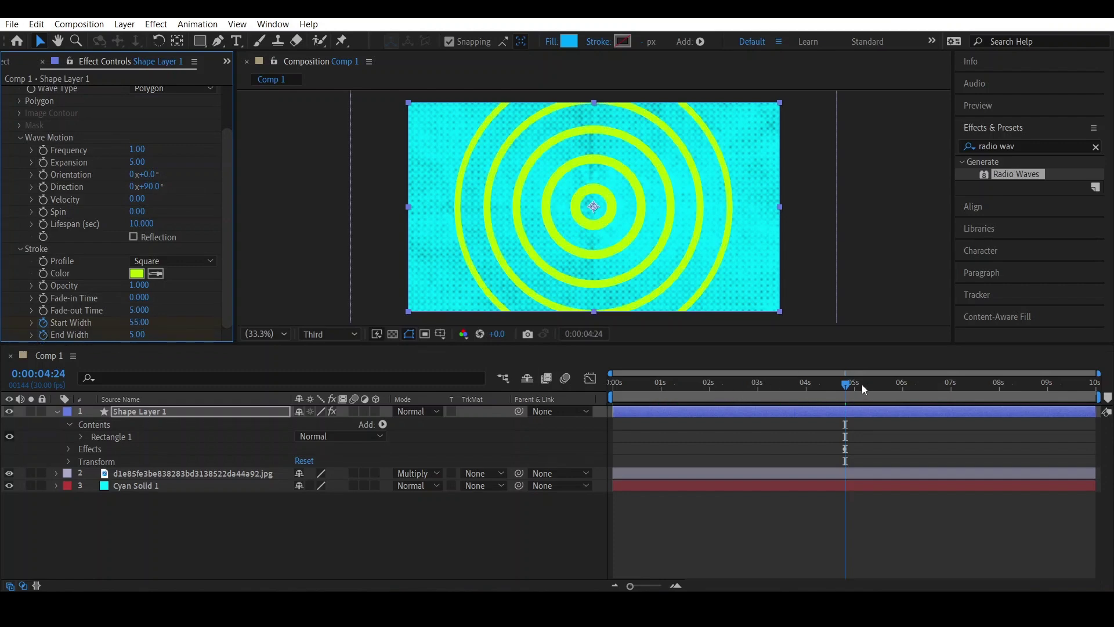
Step: On the last frame, set Start Width and End Width both to 100
{"action": "left_click_drag", "start_coordinate": [863, 388], "coordinate": [1095, 388]}
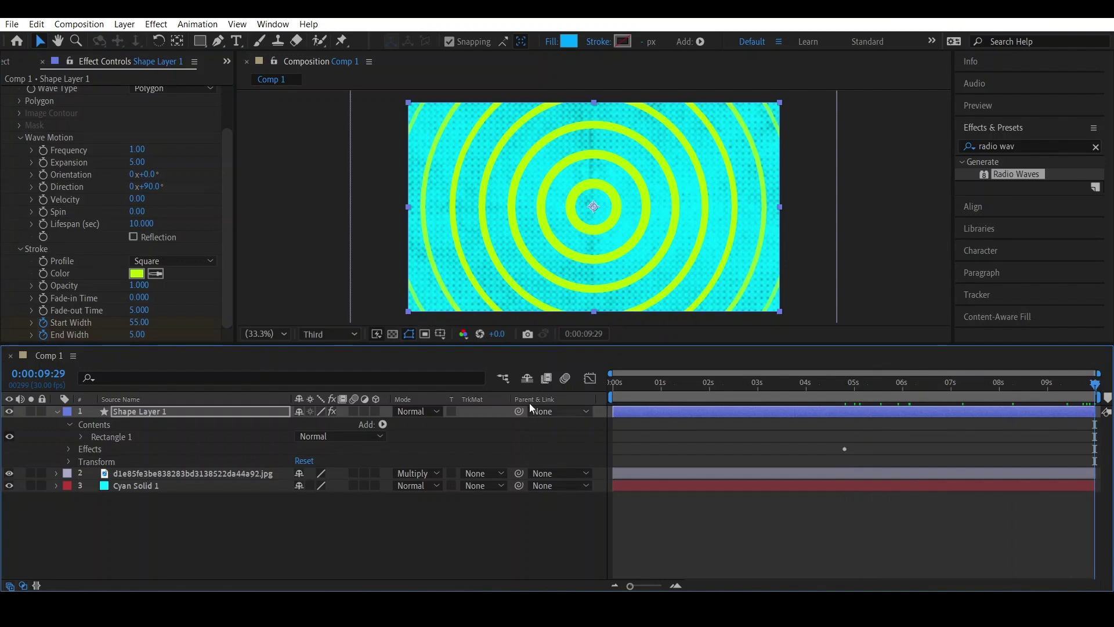
{"action": "left_click", "coordinate": [139, 322]}
{"action": "type", "text": "100"}
{"action": "key", "text": "Return"}
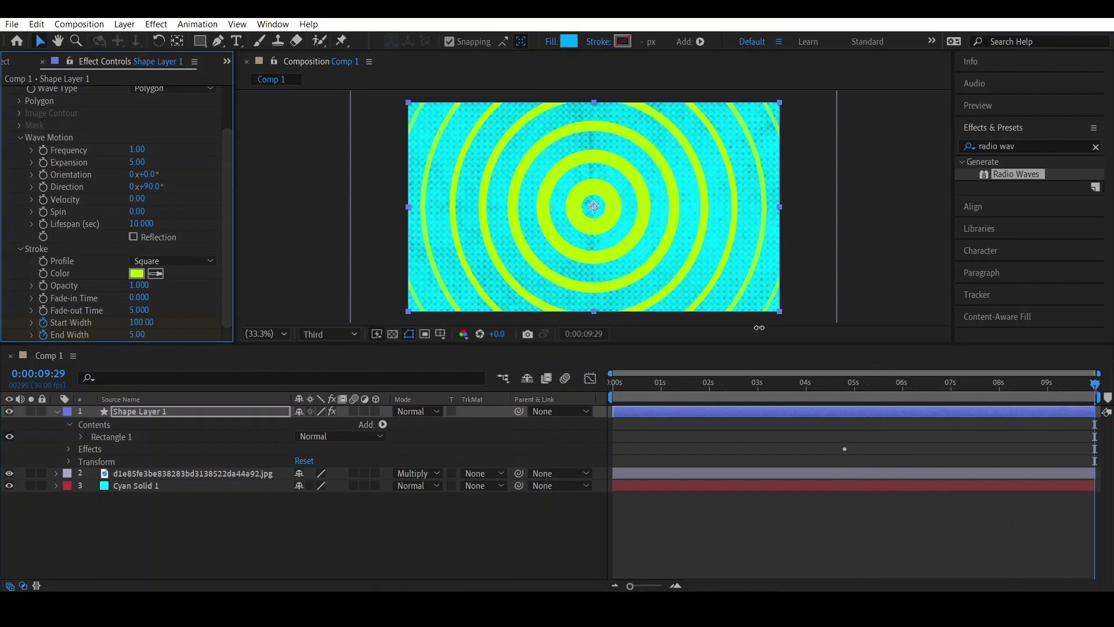
{"action": "left_click", "coordinate": [139, 334]}
{"action": "type", "text": "100"}
{"action": "key", "text": "Return"}
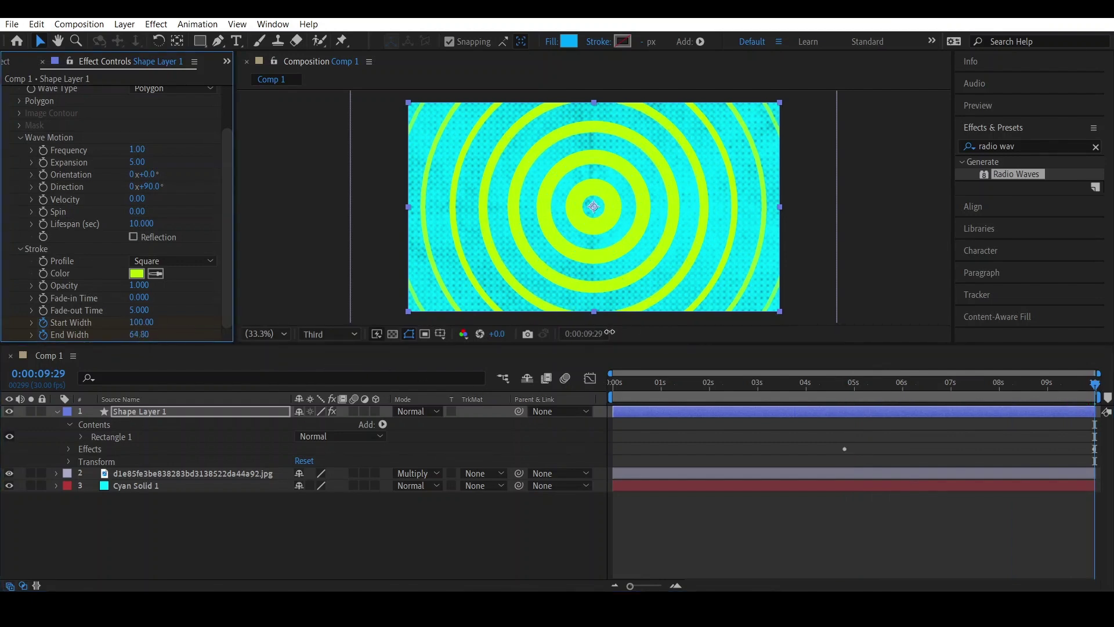
{"action": "left_click", "coordinate": [184, 414]}
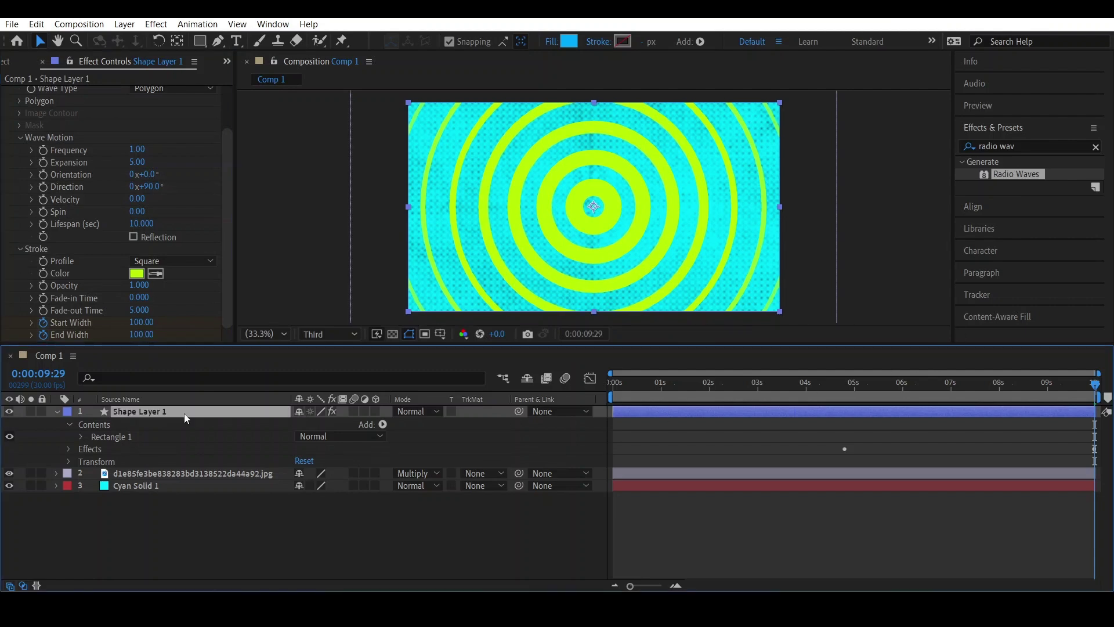
Step: Pre-compose the shape layer into Shape Layer 1 Comp 1, moving all attributes
{"action": "right_click", "coordinate": [184, 413]}
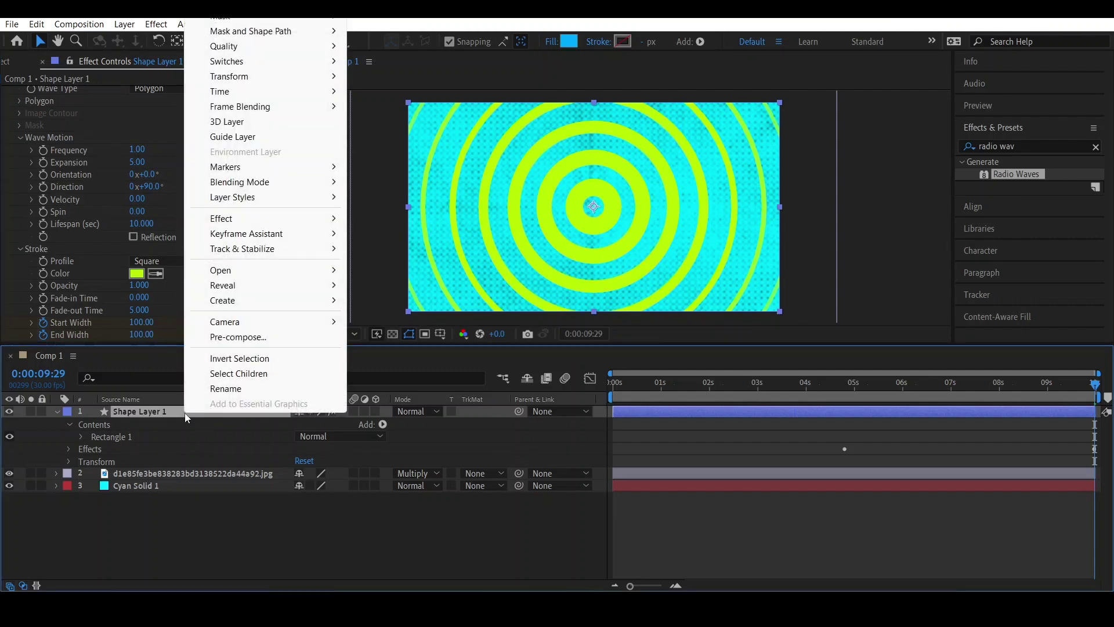
{"action": "left_click", "coordinate": [238, 337]}
{"action": "left_click", "coordinate": [438, 313]}
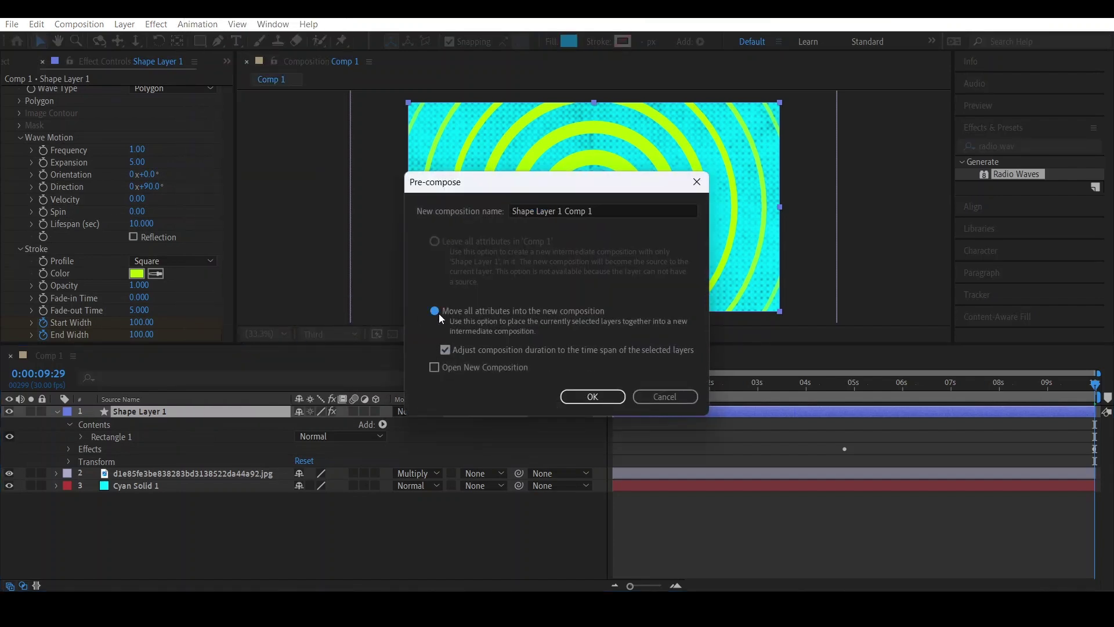
{"action": "left_click", "coordinate": [584, 401]}
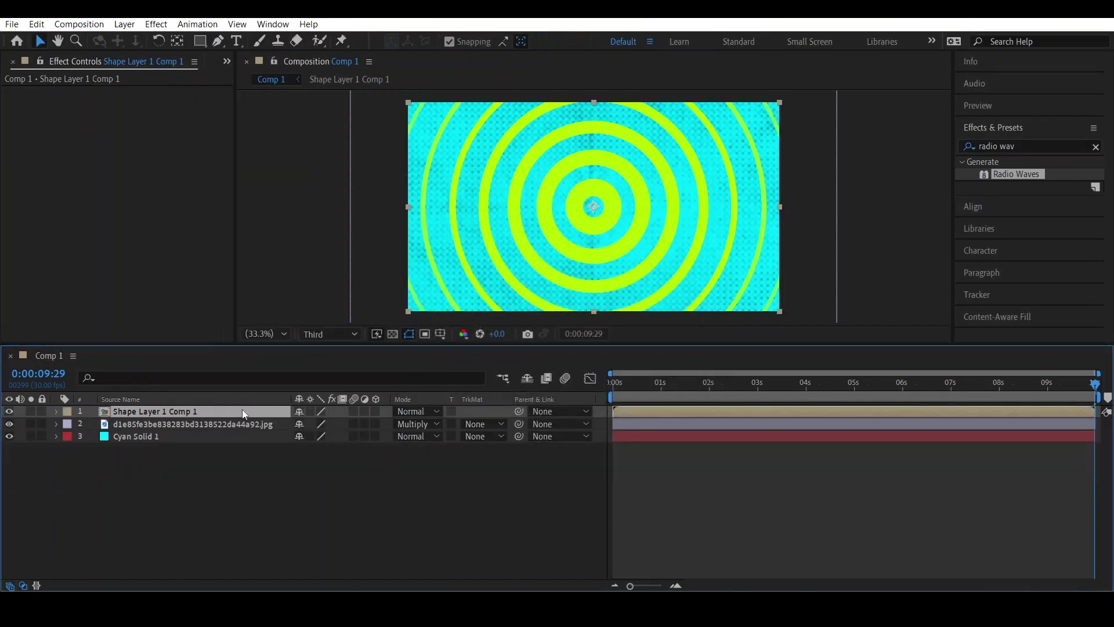
Step: Enable time remapping and move the 5-second Time Remap keyframe to about 1 second
{"action": "right_click", "coordinate": [242, 409]}
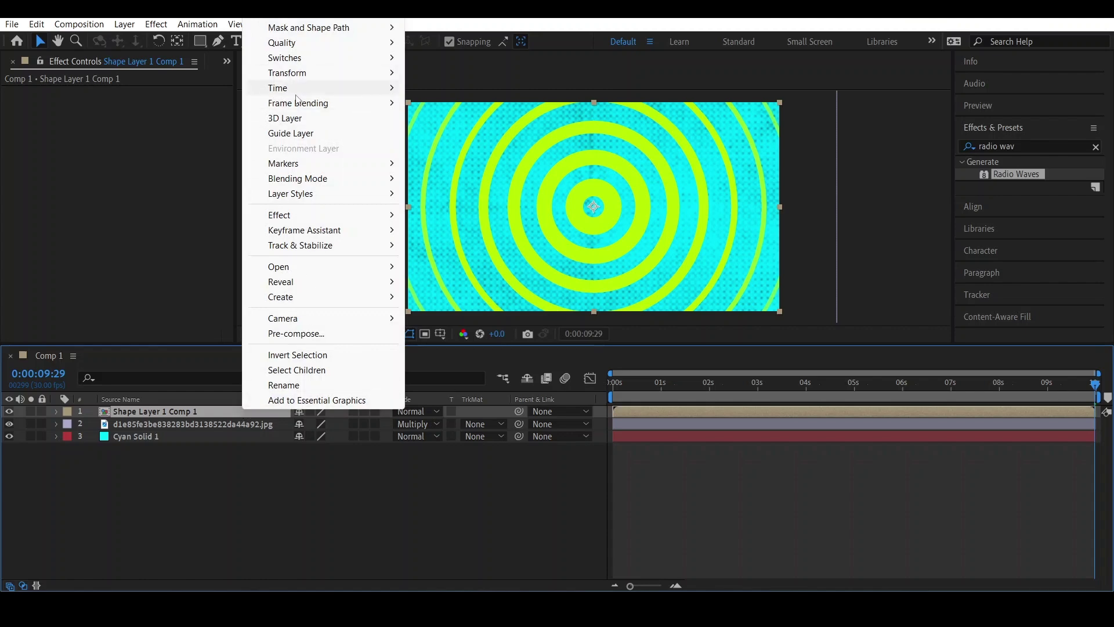
{"action": "mouse_move", "coordinate": [296, 90]}
{"action": "left_click", "coordinate": [448, 88]}
{"action": "left_click", "coordinate": [854, 383]}
{"action": "left_click_drag", "start_coordinate": [855, 385], "coordinate": [858, 390]}
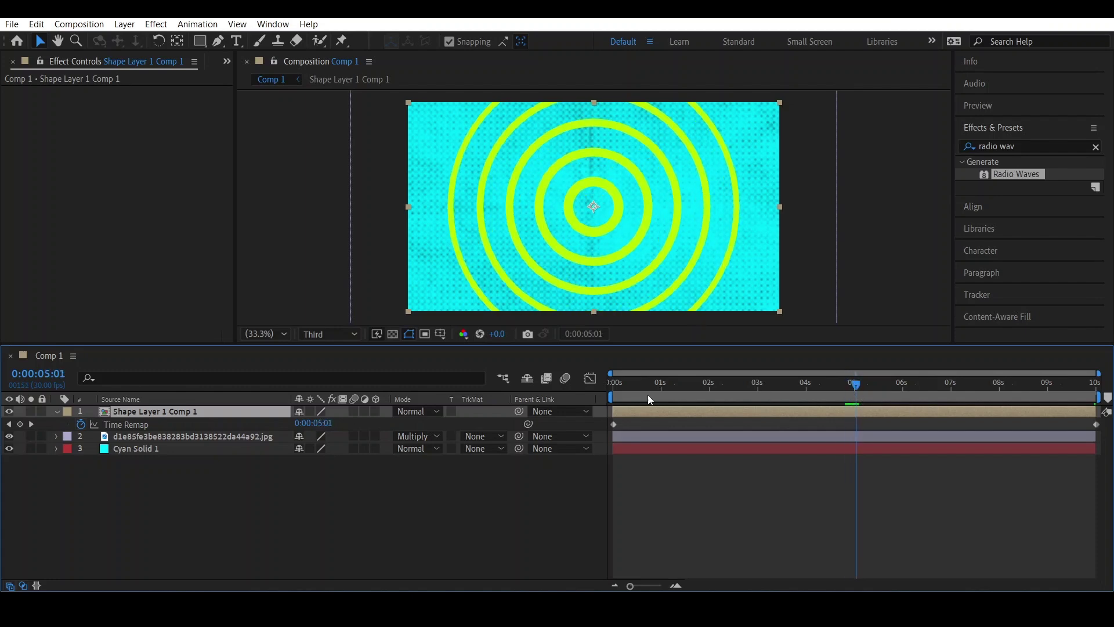
{"action": "left_click", "coordinate": [20, 424]}
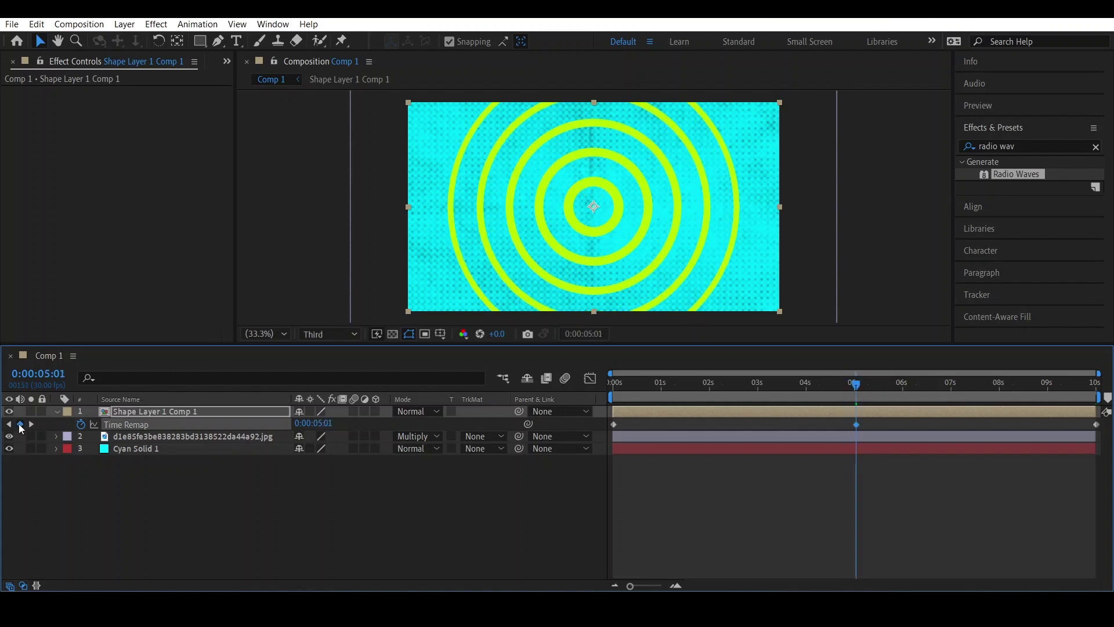
{"action": "left_click_drag", "start_coordinate": [857, 425], "coordinate": [661, 416]}
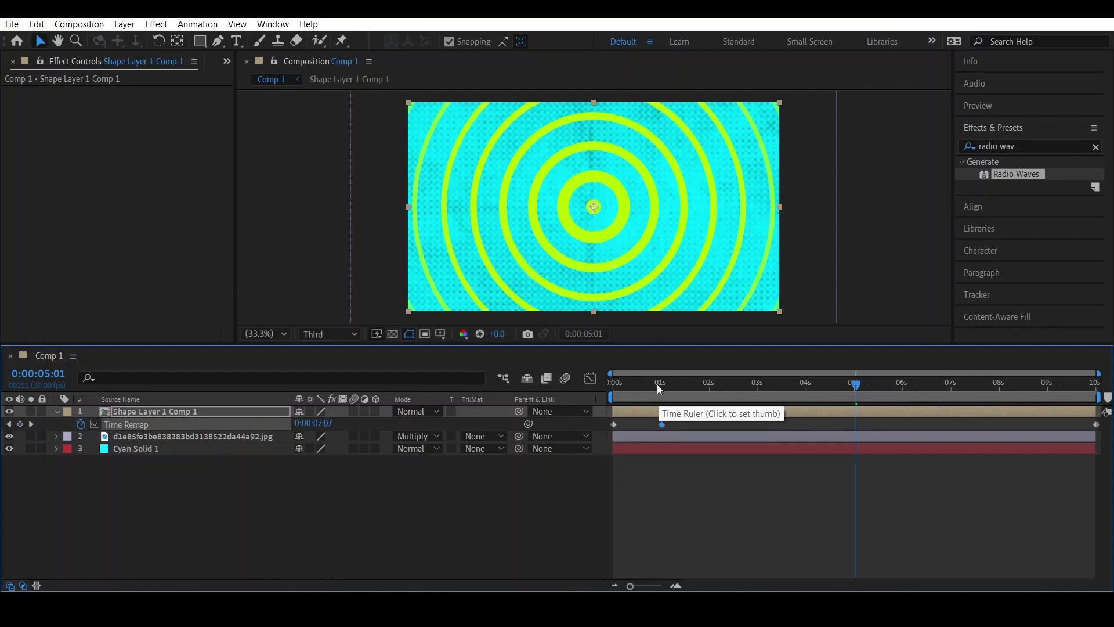
Step: Preview the sped-up rings from the start, then return to the Project panel
{"action": "key", "text": "Home"}
{"action": "key", "text": "space"}
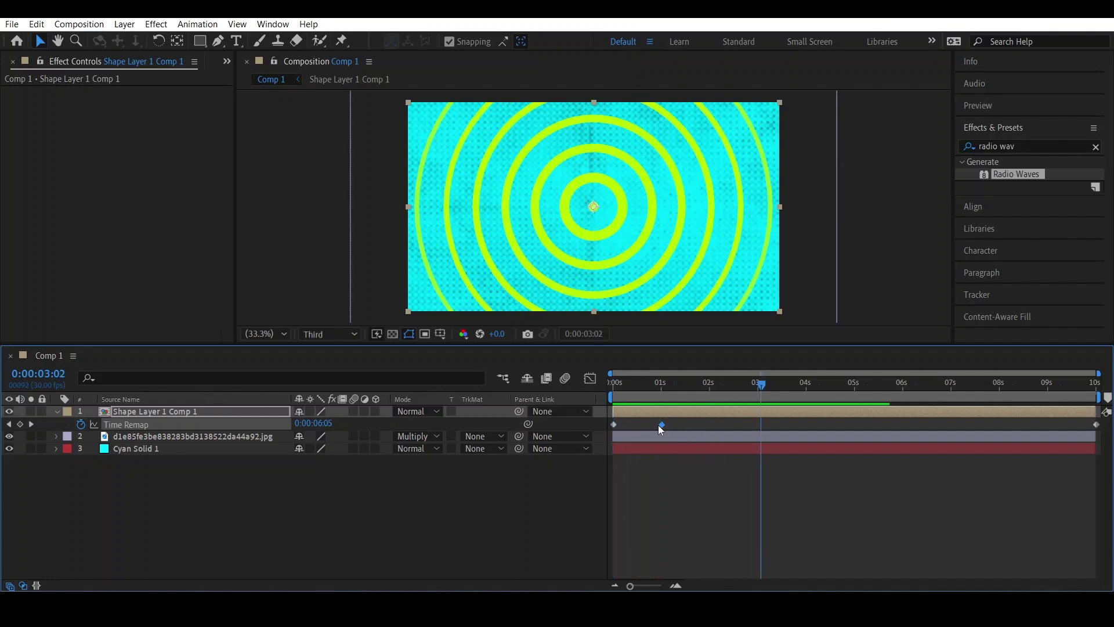
{"action": "key", "text": "space"}
{"action": "key", "text": "u"}
{"action": "key", "text": "ctrl+0"}
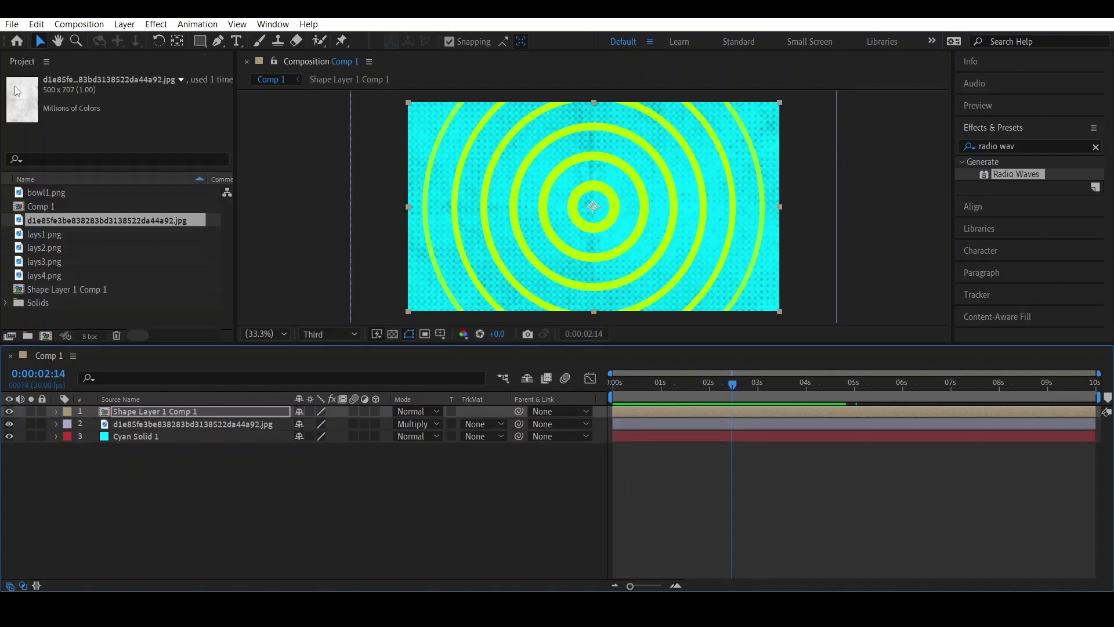
Step: Drag lays1.png through lays4.png from the Project panel into the Comp 1 timeline
{"action": "left_click", "coordinate": [67, 234]}
{"action": "left_click", "coordinate": [60, 272], "text": "shift"}
{"action": "left_click_drag", "start_coordinate": [60, 261], "coordinate": [119, 407]}
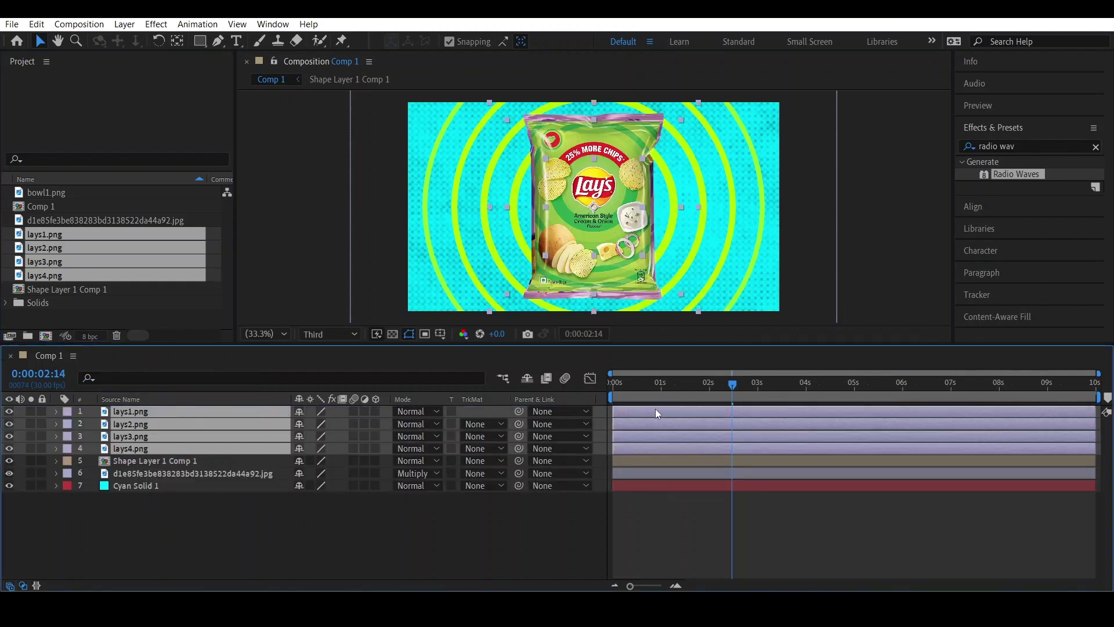
{"action": "left_click", "coordinate": [622, 458]}
Step: Stagger the lays3, lays2 and lays1 bars to start progressively later
{"action": "left_click", "coordinate": [629, 445]}
{"action": "left_click_drag", "start_coordinate": [671, 448], "coordinate": [808, 432]}
{"action": "left_click_drag", "start_coordinate": [714, 422], "coordinate": [1064, 427]}
{"action": "left_click", "coordinate": [801, 461]}
Step: Scale the red lays3 bag up to about 194%
{"action": "left_click_drag", "start_coordinate": [732, 384], "coordinate": [762, 392]}
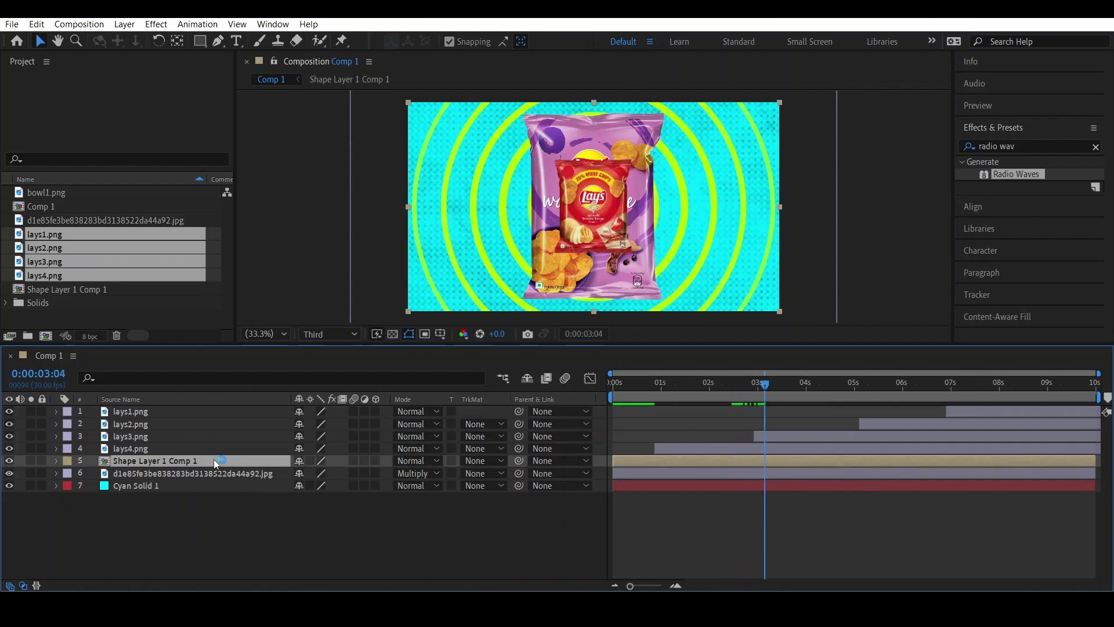
{"action": "left_click", "coordinate": [191, 436]}
{"action": "key", "text": "s"}
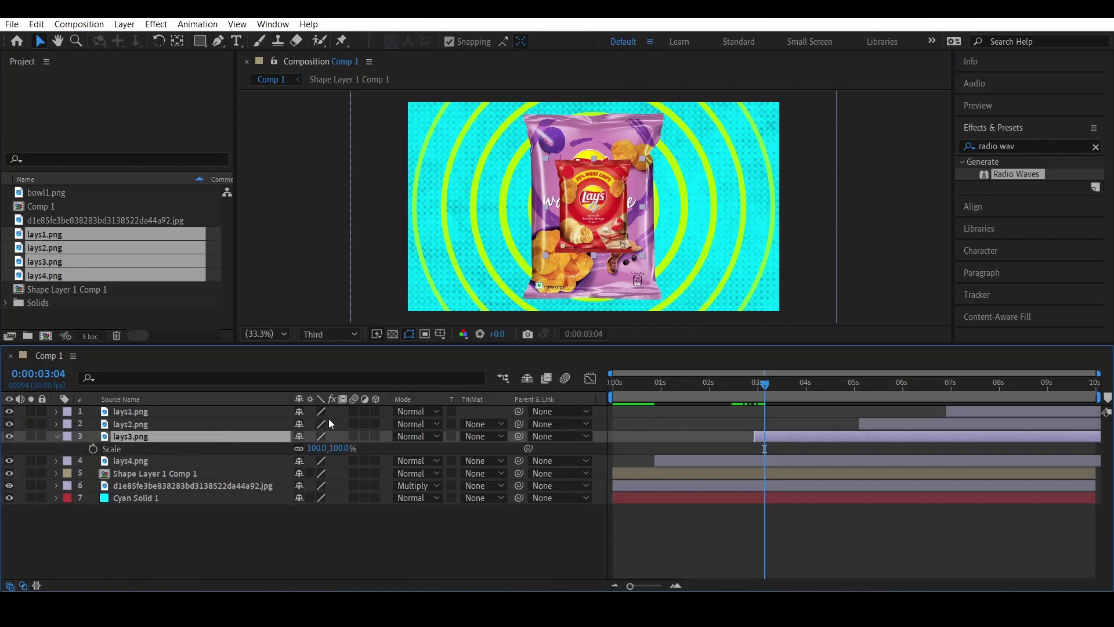
{"action": "left_click_drag", "start_coordinate": [309, 448], "coordinate": [378, 446]}
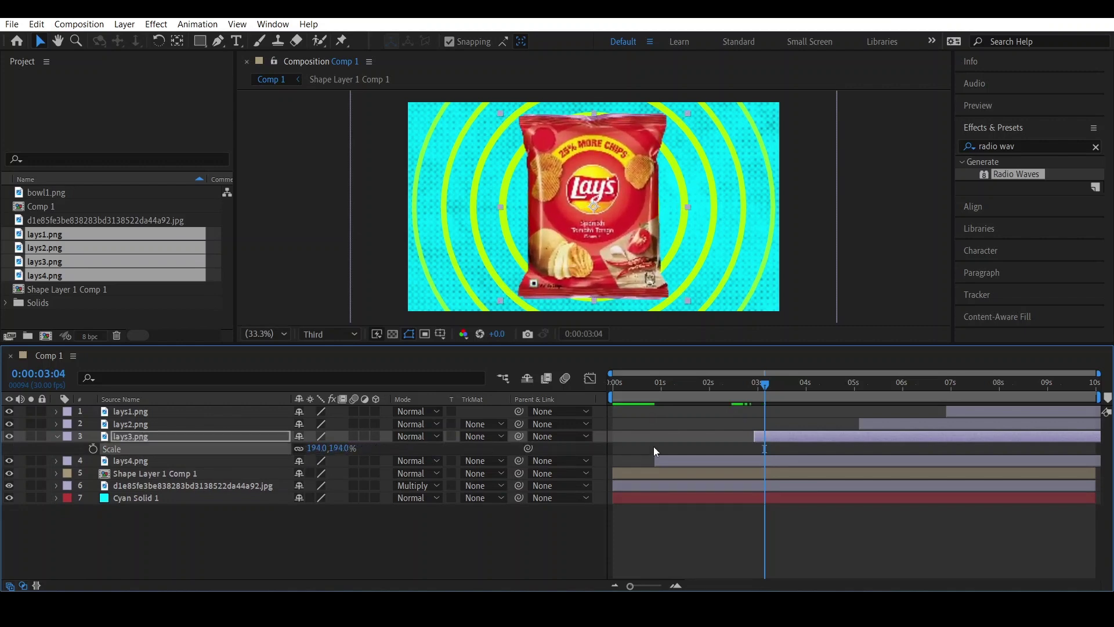
Step: Scale the green lays2 bag to 114%
{"action": "left_click", "coordinate": [882, 420]}
{"action": "left_click", "coordinate": [879, 386]}
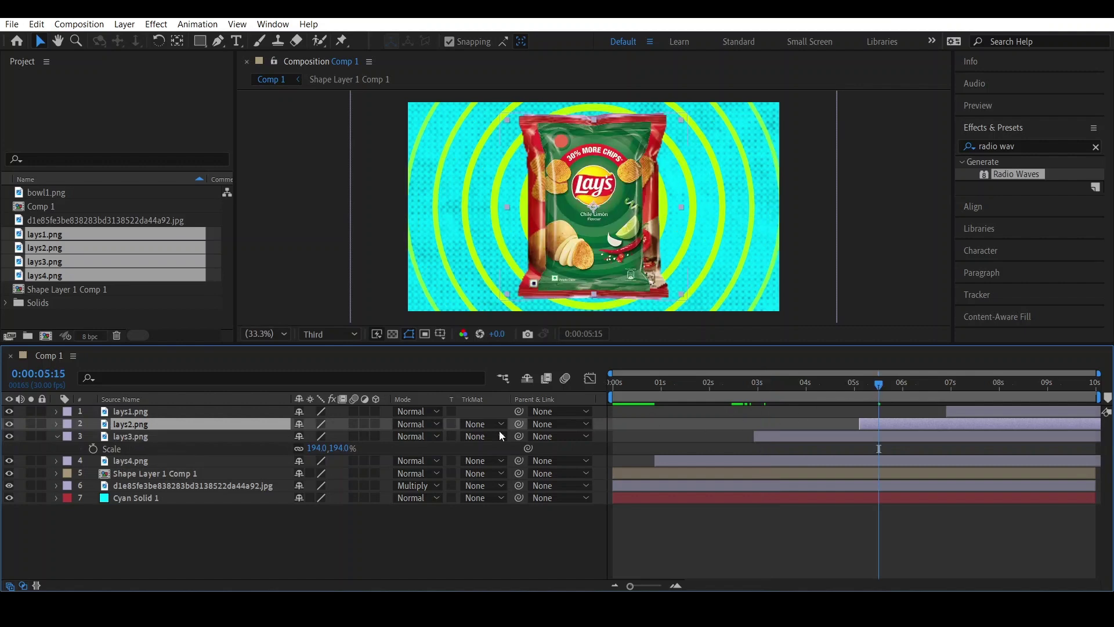
{"action": "key", "text": "s"}
{"action": "left_click", "coordinate": [974, 385]}
{"action": "left_click", "coordinate": [1021, 411]}
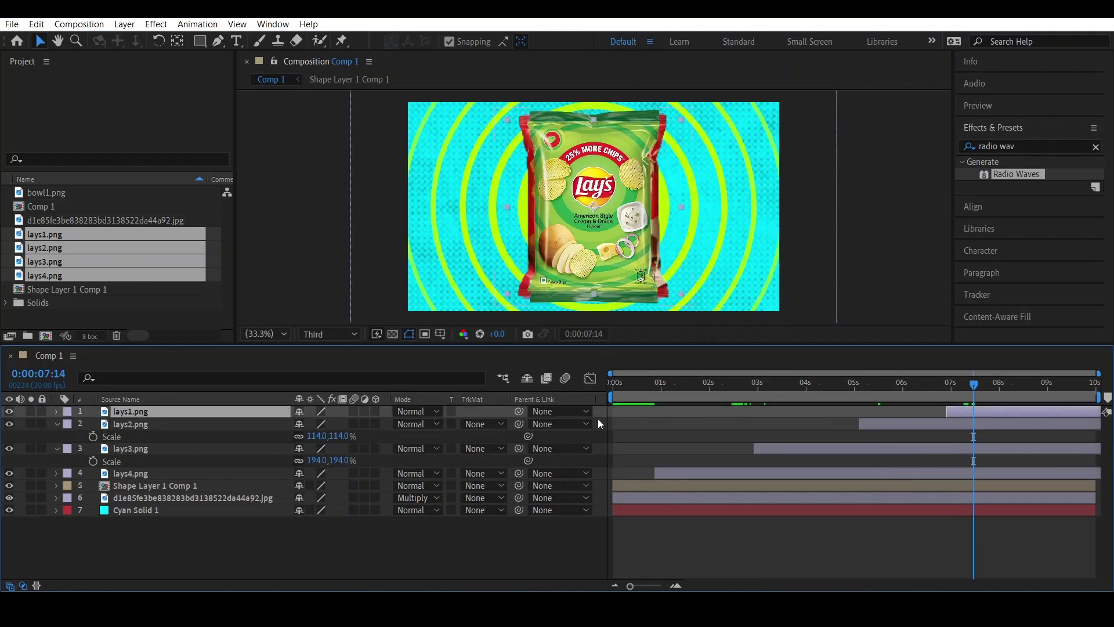
{"action": "left_click", "coordinate": [133, 423]}
{"action": "left_click", "coordinate": [57, 424]}
Step: Split lays4 at 2:27 and delete its second half
{"action": "left_click", "coordinate": [57, 434]}
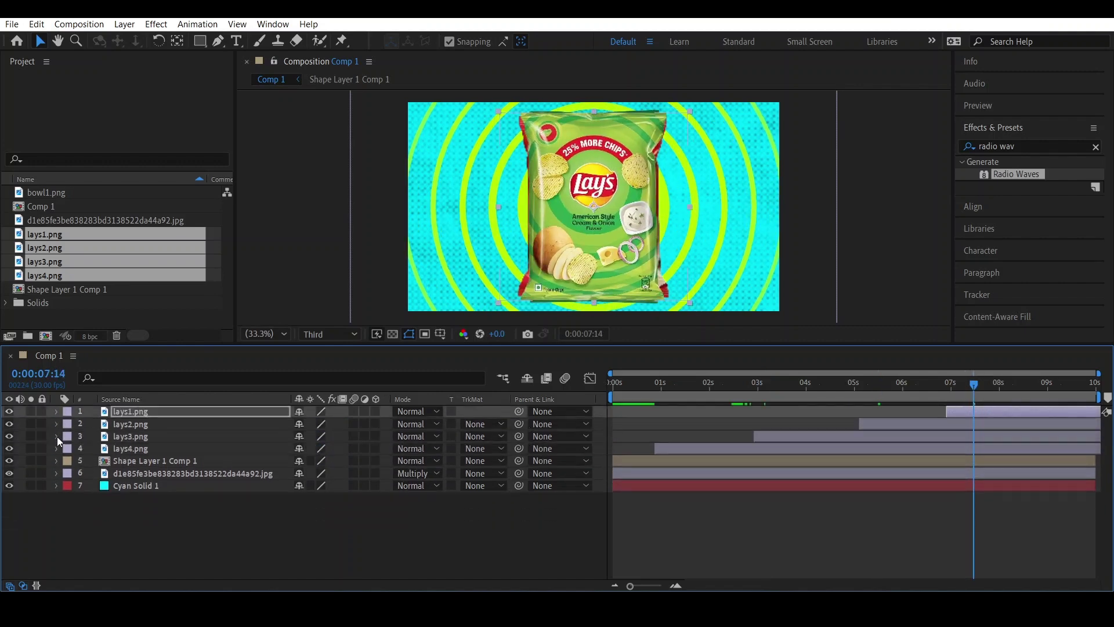
{"action": "left_click", "coordinate": [753, 391]}
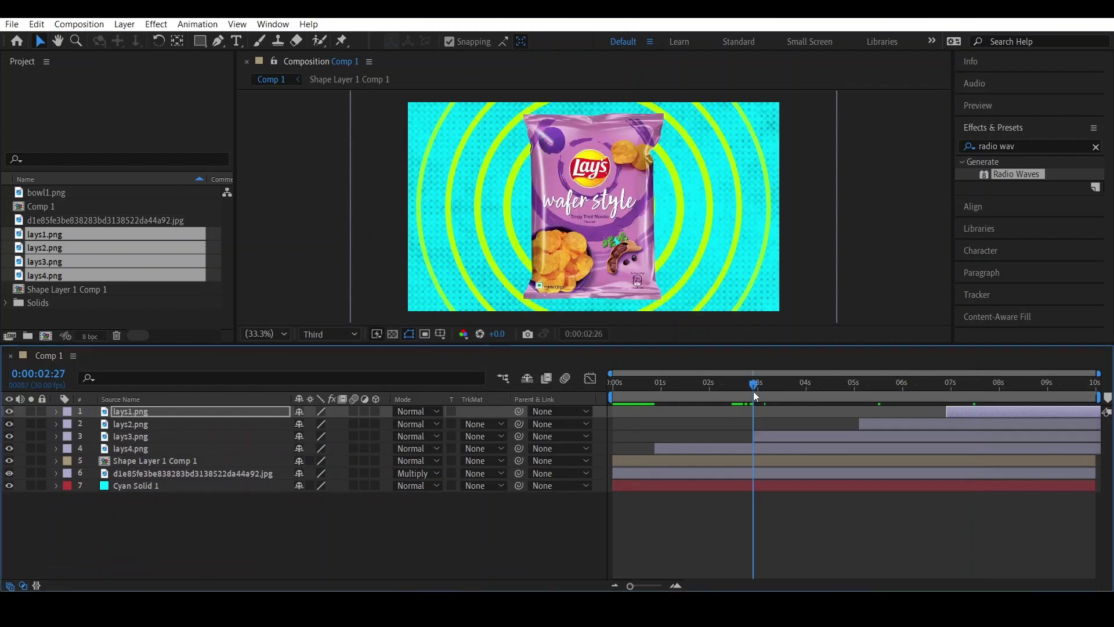
{"action": "left_click", "coordinate": [713, 447]}
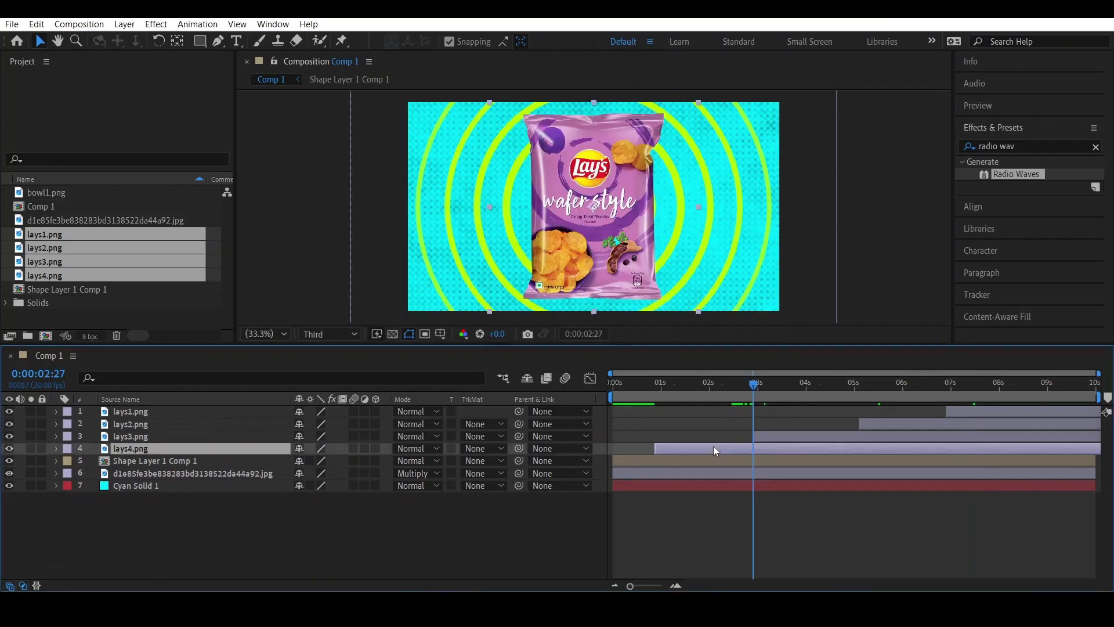
{"action": "key", "text": "ctrl+shift+d"}
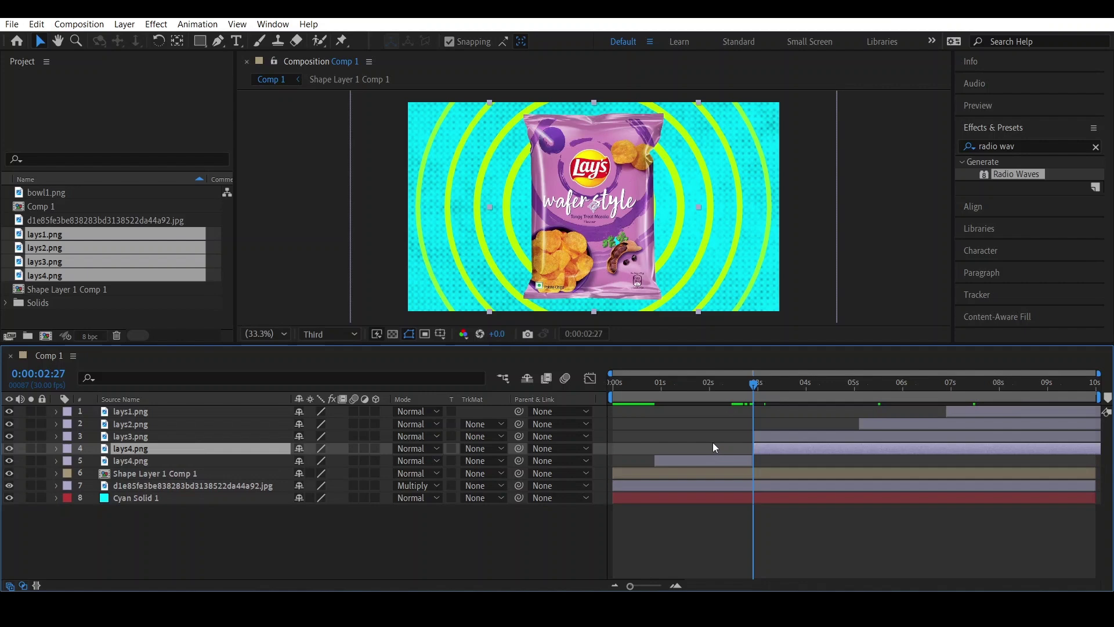
{"action": "key", "text": "Delete"}
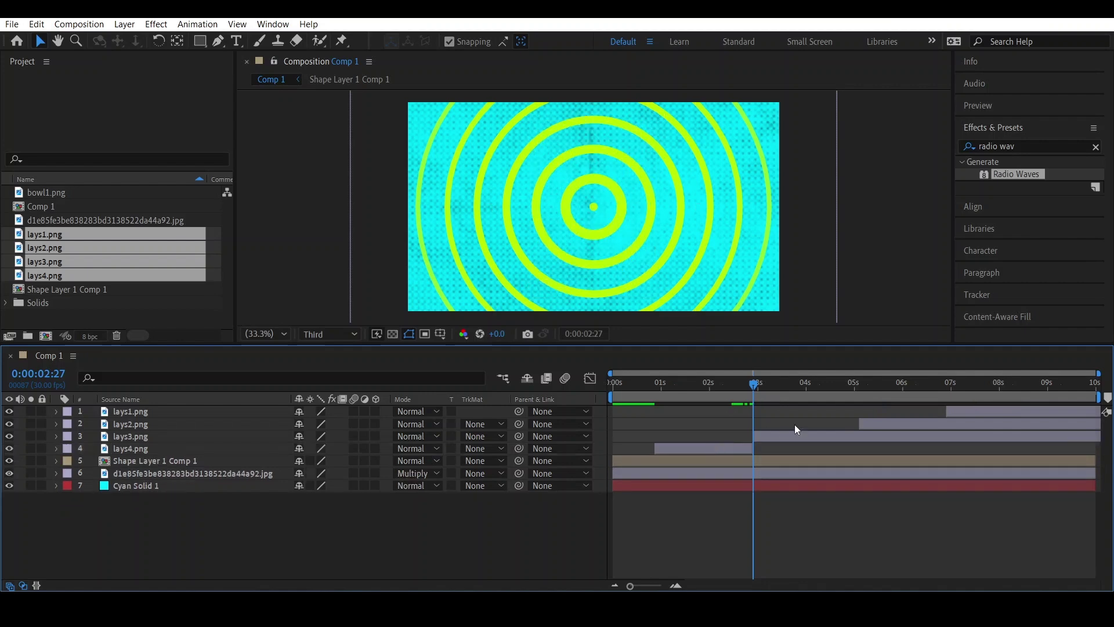
Step: Trim lays3 to end near 5 s and lays2 to end at 6:27, then select lays4 at 0:24
{"action": "left_click_drag", "start_coordinate": [817, 391], "coordinate": [872, 421]}
{"action": "left_click", "coordinate": [782, 438]}
{"action": "key", "text": "Page_Up"}
{"action": "key", "text": "alt+]"}
{"action": "left_click", "coordinate": [945, 398]}
{"action": "key", "text": "alt+]"}
{"action": "left_click", "coordinate": [956, 423]}
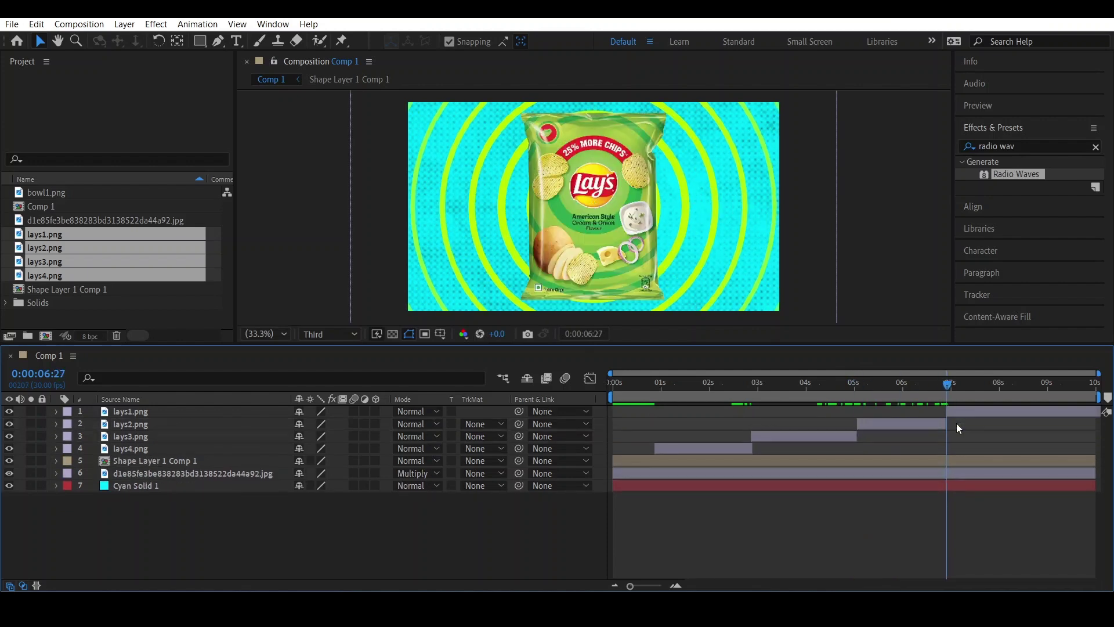
{"action": "left_click", "coordinate": [657, 395]}
{"action": "mouse_move", "coordinate": [657, 394]}
{"action": "left_mouse_down"}
{"action": "mouse_move", "coordinate": [811, 391]}
{"action": "mouse_move", "coordinate": [645, 398]}
{"action": "left_mouse_up"}
{"action": "left_click", "coordinate": [210, 453]}
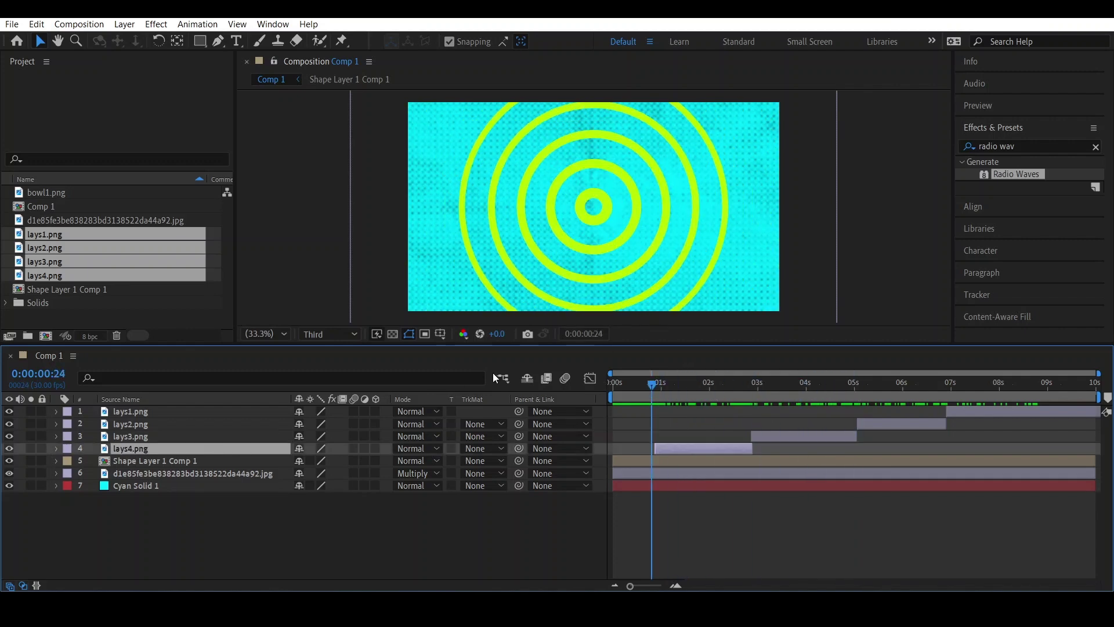
Step: Keyframe lays4 Scale from 0% at 0:26 to 100% at 1:00
{"action": "key", "text": "Page_Down"}
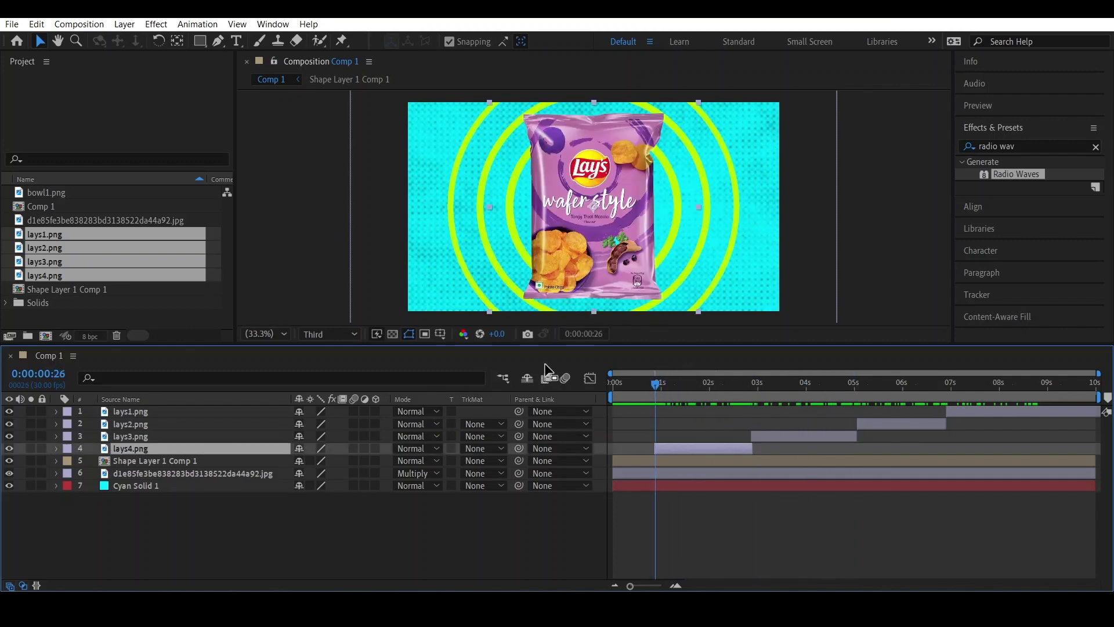
{"action": "key", "text": "Page_Down"}
{"action": "key", "text": "s"}
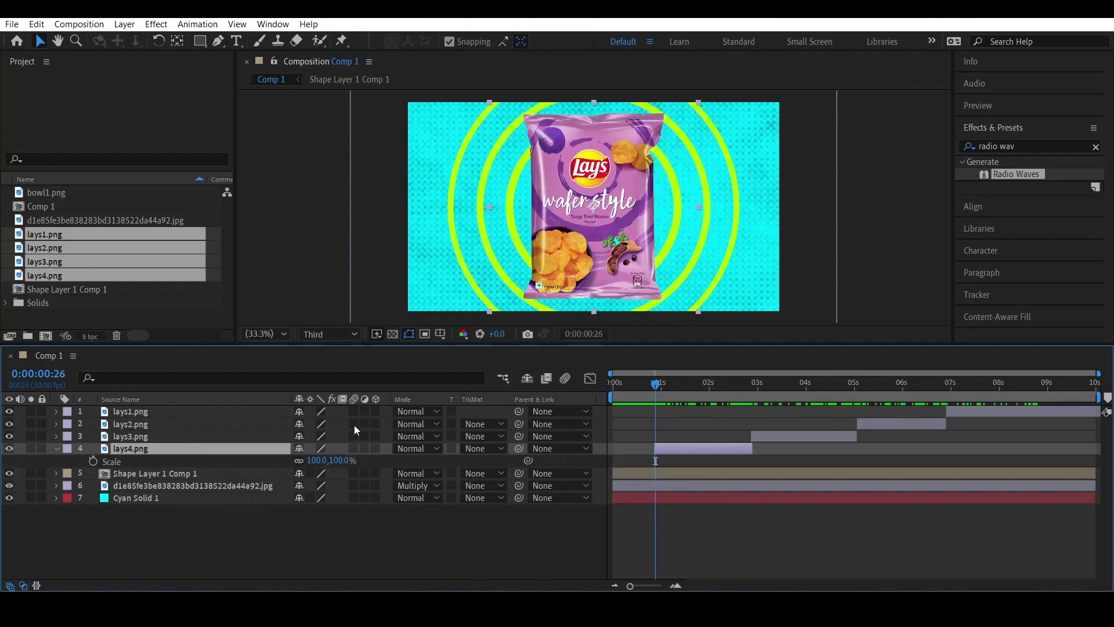
{"action": "left_click", "coordinate": [93, 461]}
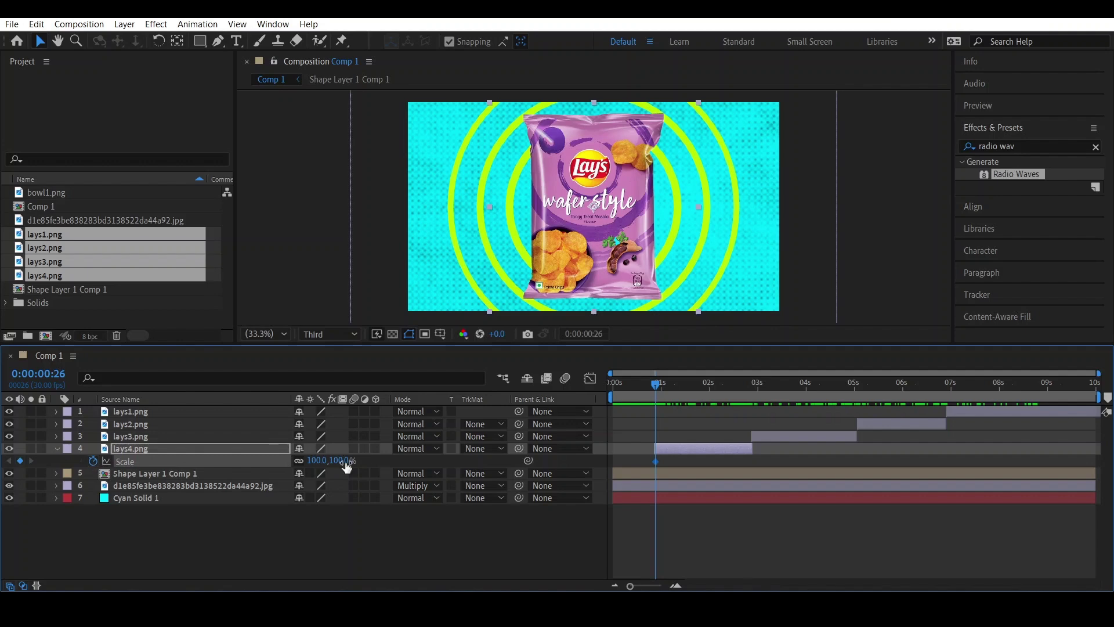
{"action": "left_click", "coordinate": [314, 461]}
{"action": "type", "text": "0"}
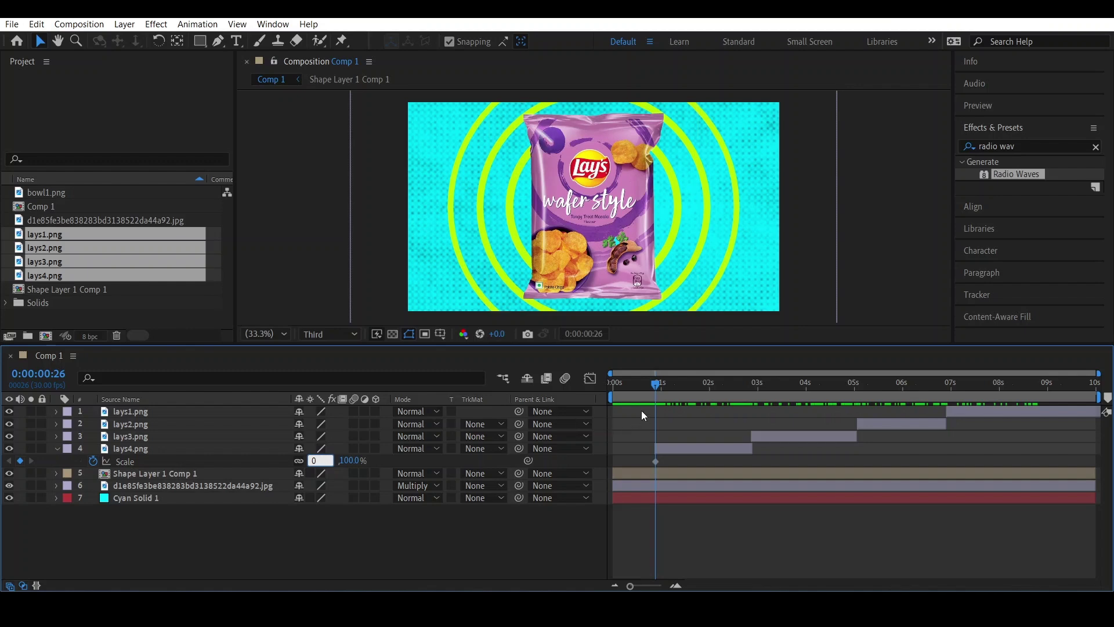
{"action": "left_click_drag", "start_coordinate": [654, 385], "coordinate": [665, 390]}
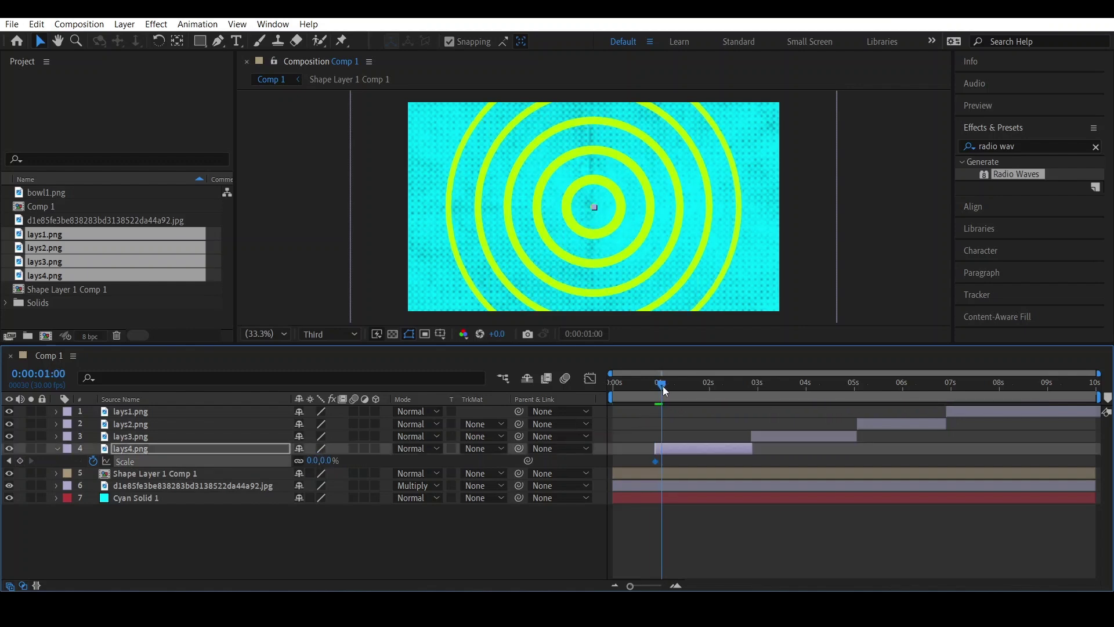
{"action": "left_click", "coordinate": [313, 460]}
{"action": "type", "text": "100"}
{"action": "key", "text": "Return"}
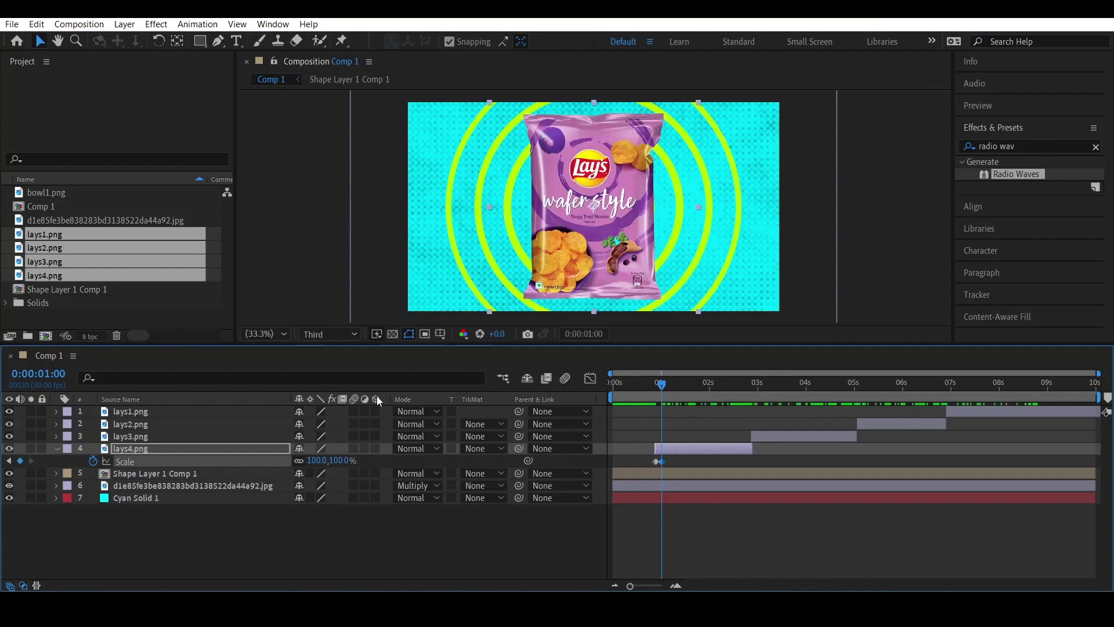
Step: Preview the lays4 pop-in and select its two Scale keyframes
{"action": "left_click", "coordinate": [634, 386]}
{"action": "key", "text": "space"}
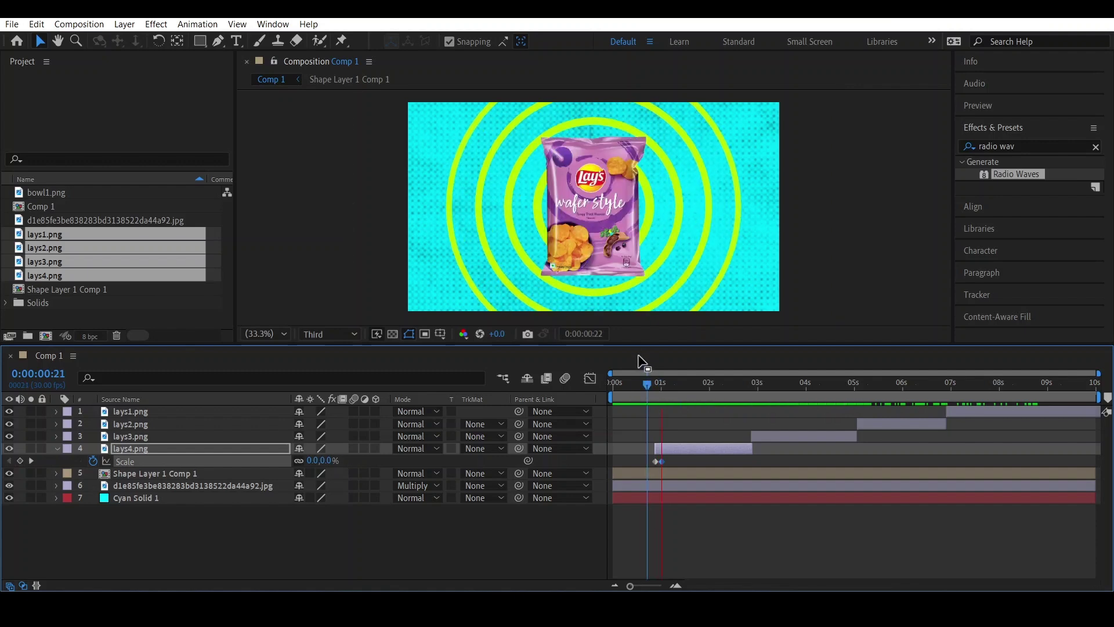
{"action": "left_click_drag", "start_coordinate": [670, 458], "coordinate": [642, 462]}
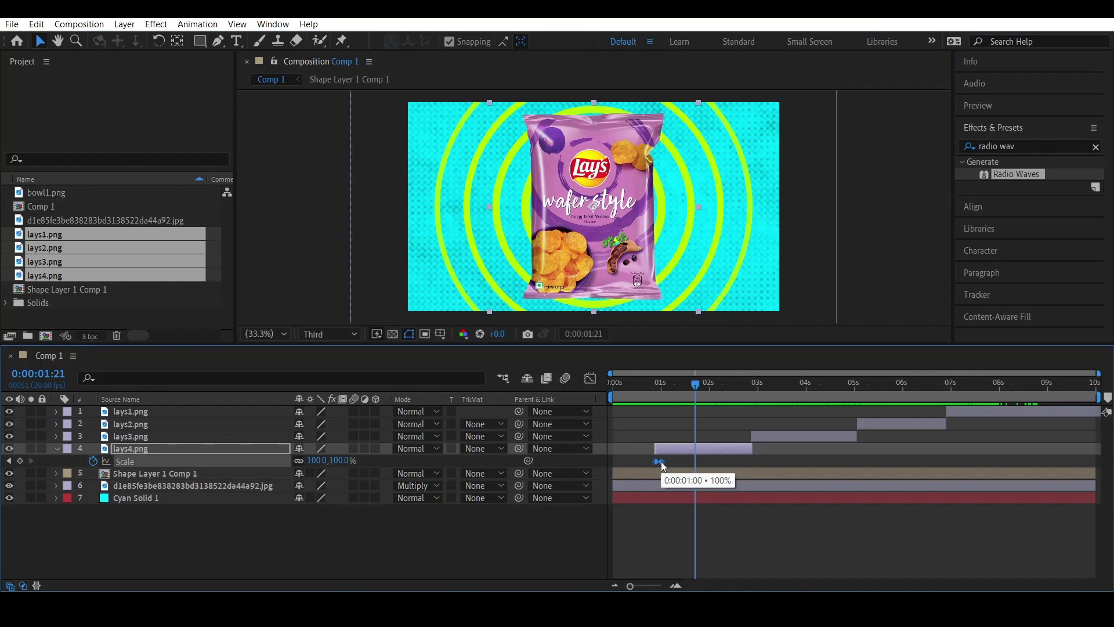
{"action": "left_click_drag", "start_coordinate": [759, 391], "coordinate": [774, 385]}
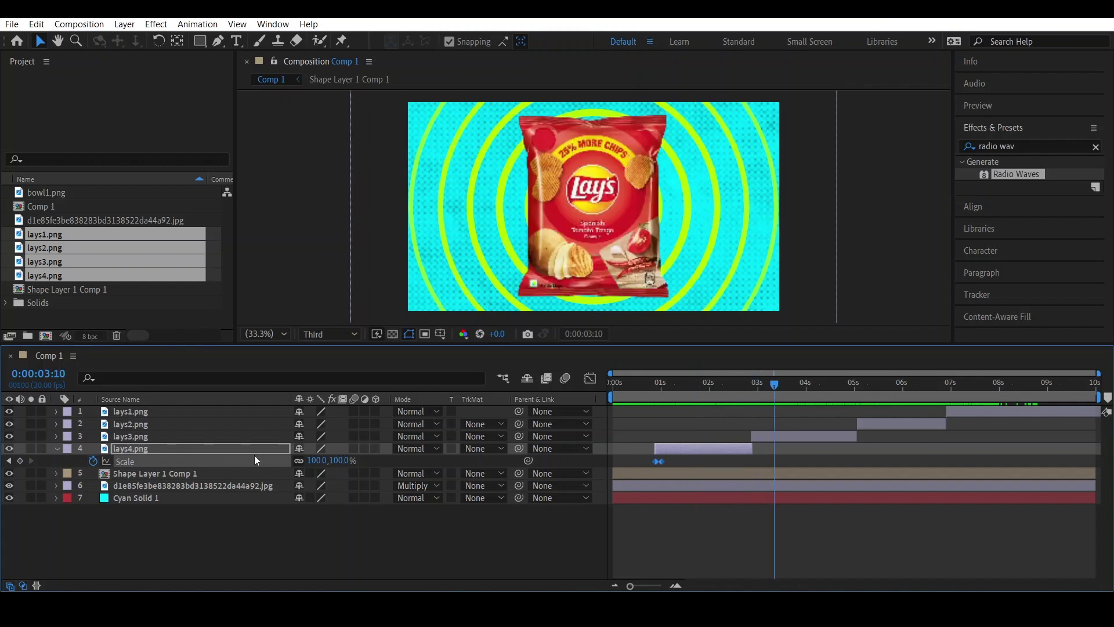
{"action": "left_click", "coordinate": [214, 437]}
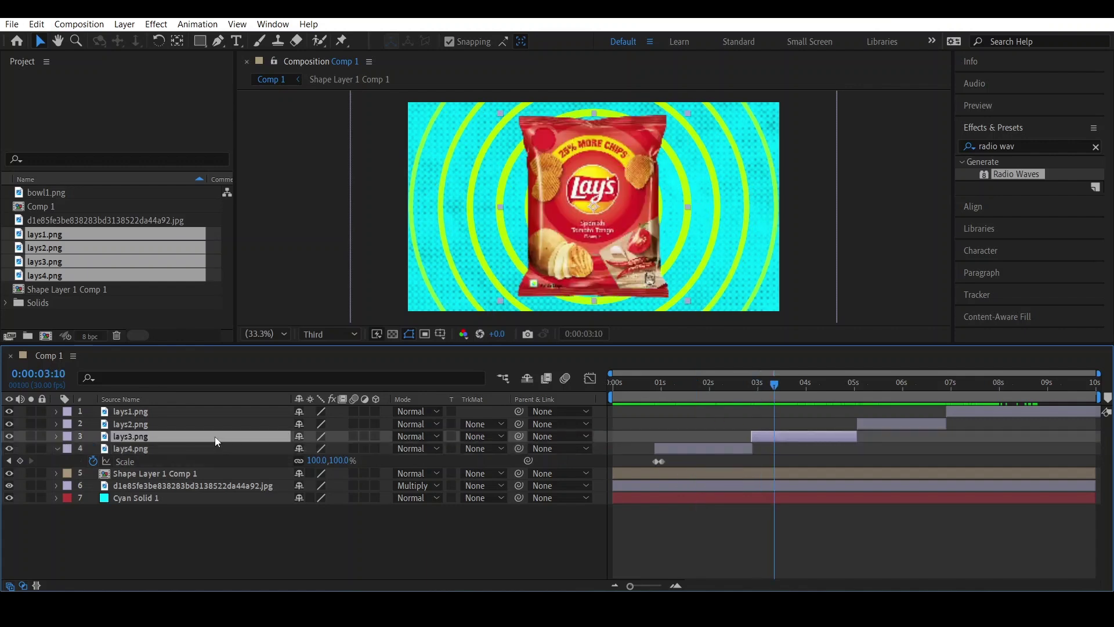
Step: Paste the zero-scale pop-in keyframes onto all four Lays bag layers
{"action": "left_click", "coordinate": [214, 436], "text": "ctrl"}
{"action": "left_click", "coordinate": [131, 427]}
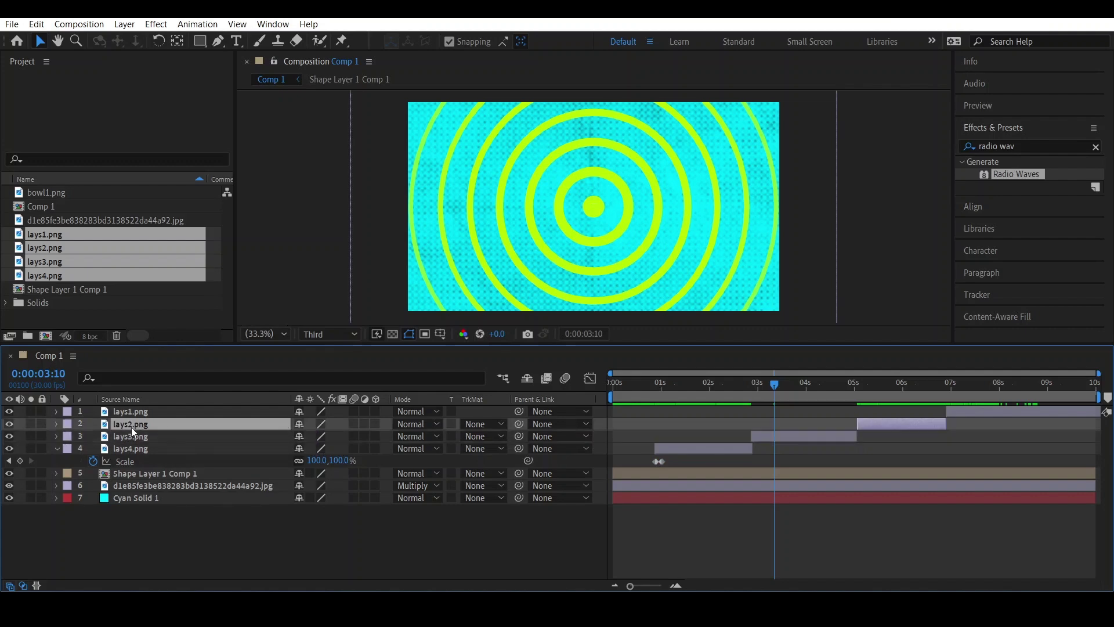
{"action": "left_click", "coordinate": [132, 427], "text": "ctrl"}
{"action": "left_click", "coordinate": [137, 410]}
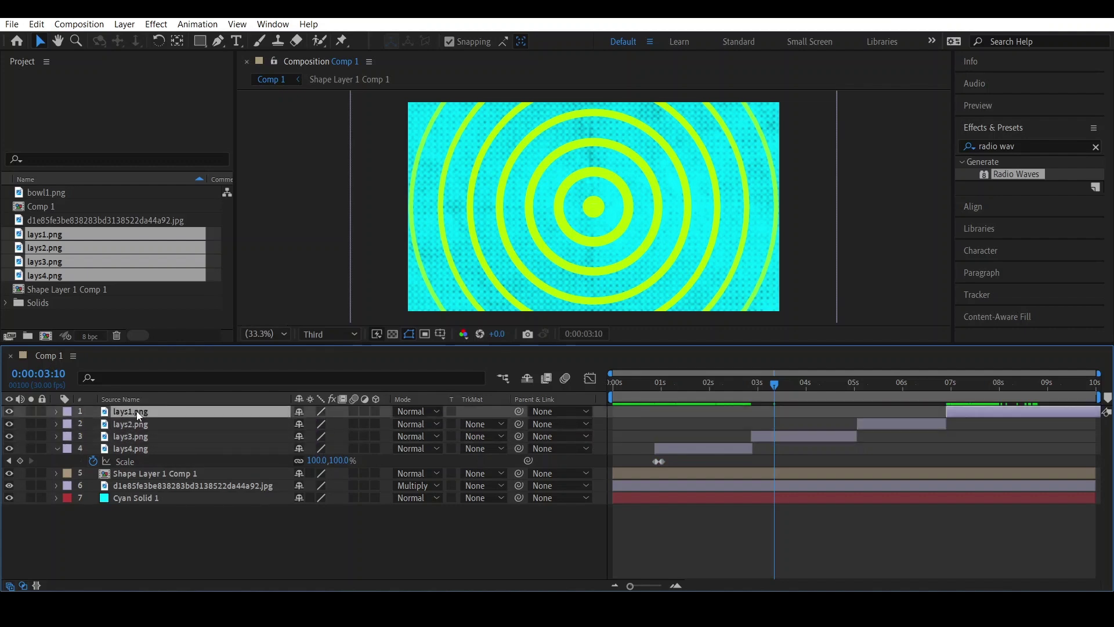
{"action": "key", "text": "Return"}
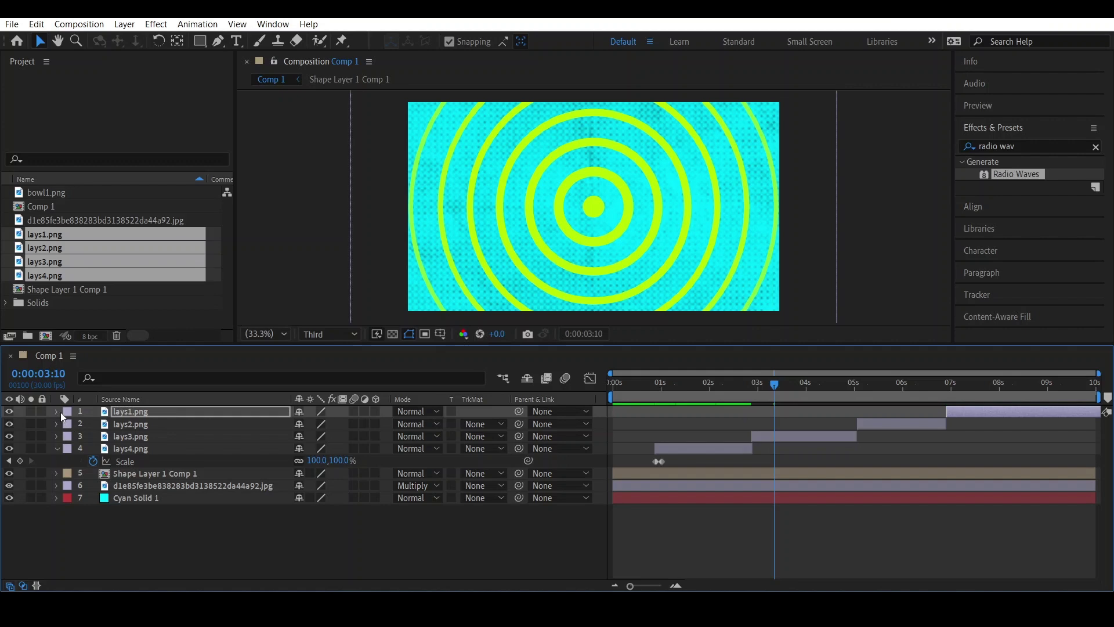
{"action": "left_click", "coordinate": [126, 447]}
{"action": "left_click", "coordinate": [131, 413], "text": "shift"}
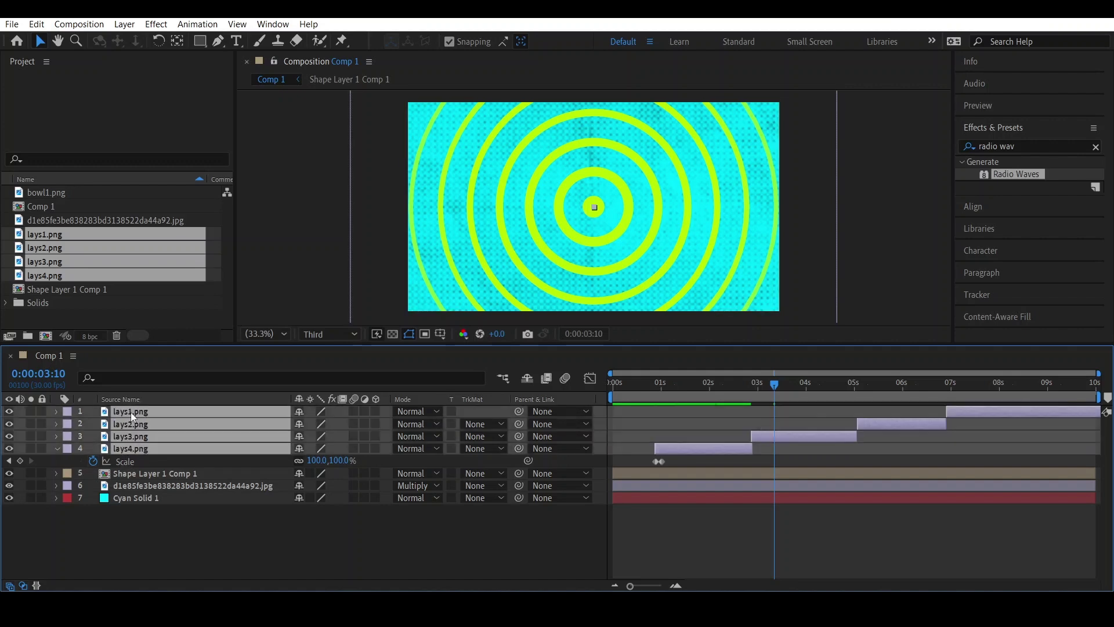
{"action": "key", "text": "ctrl+v"}
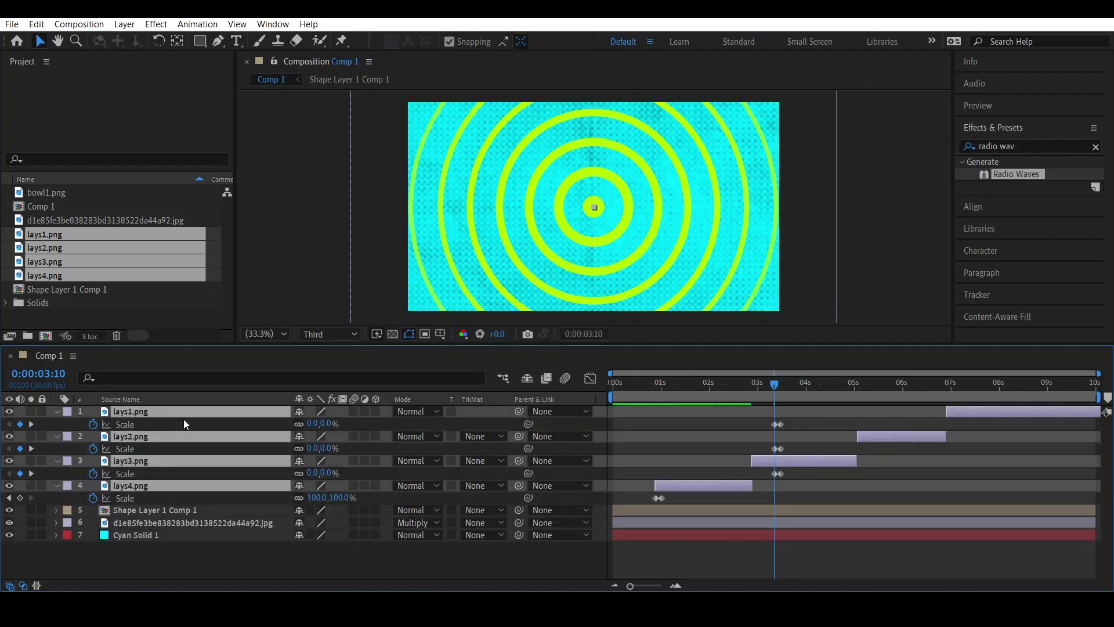
Step: Shift the lays3, lays2 and lays1 Scale keyframes to each bar's start and preview
{"action": "left_click", "coordinate": [781, 474]}
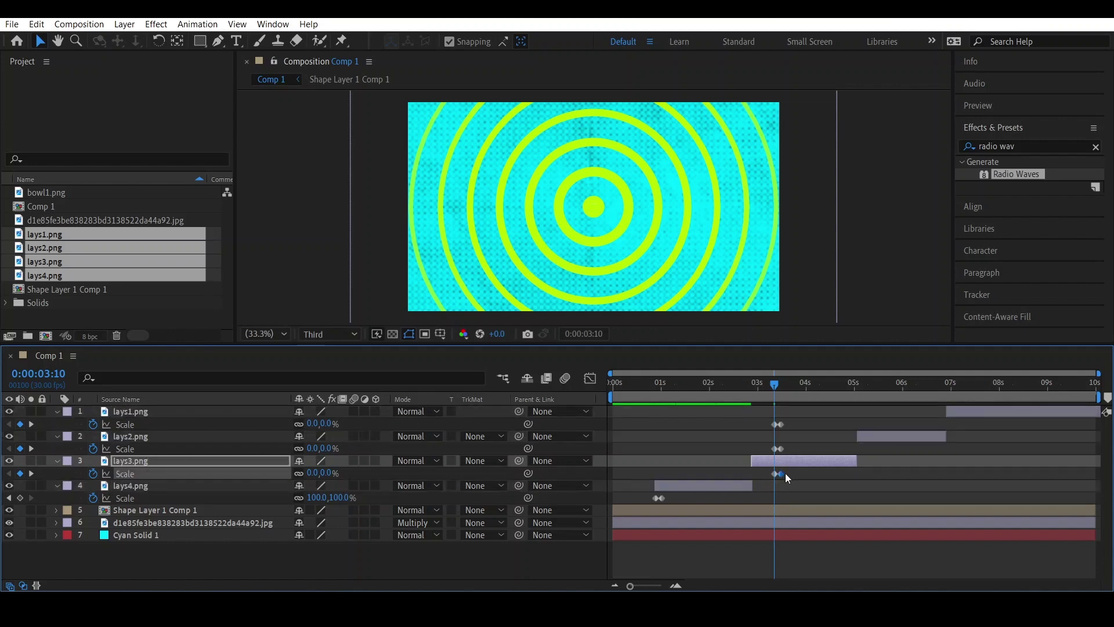
{"action": "left_click_drag", "start_coordinate": [772, 476], "coordinate": [865, 448]}
{"action": "left_click_drag", "start_coordinate": [778, 424], "coordinate": [953, 419]}
{"action": "key", "text": "space"}
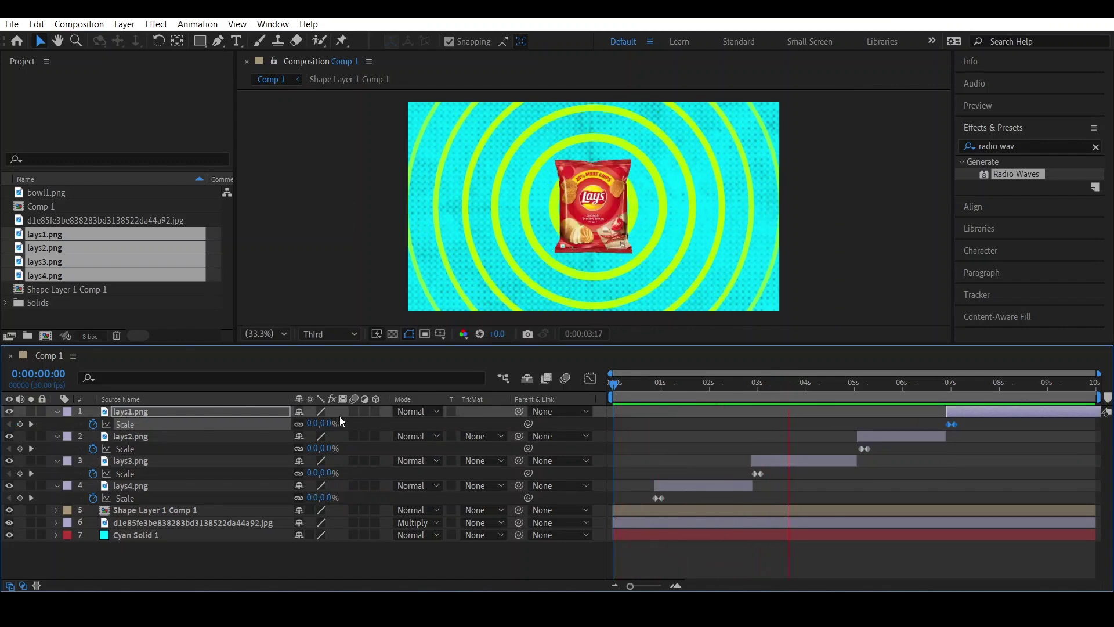
{"action": "left_click", "coordinate": [783, 460]}
Step: Set lays3 scale to 198%, lays2 and lays1 to 115%, then add bowl1.png
{"action": "left_click_drag", "start_coordinate": [799, 388], "coordinate": [768, 399]}
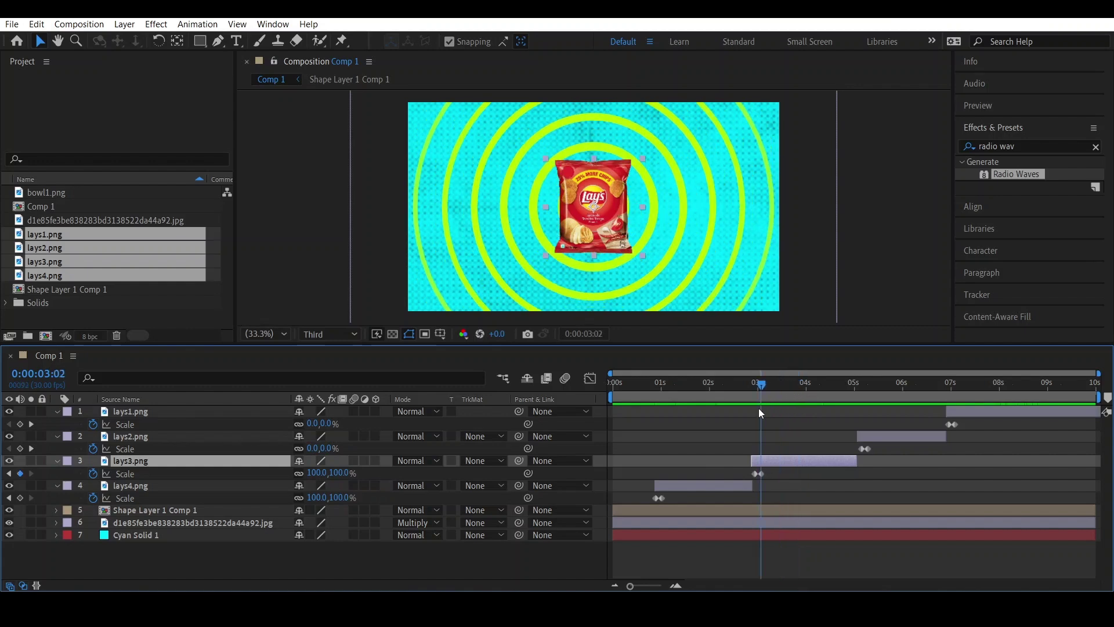
{"action": "left_click_drag", "start_coordinate": [324, 475], "coordinate": [401, 484]}
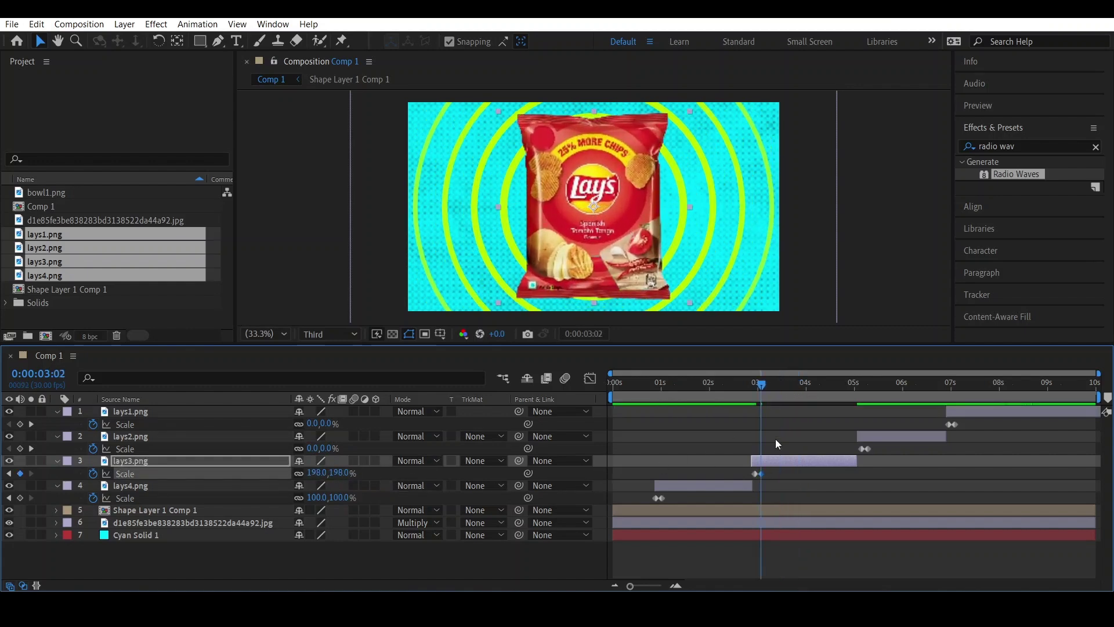
{"action": "left_click_drag", "start_coordinate": [758, 386], "coordinate": [867, 402]}
{"action": "left_click_drag", "start_coordinate": [336, 452], "coordinate": [343, 452]}
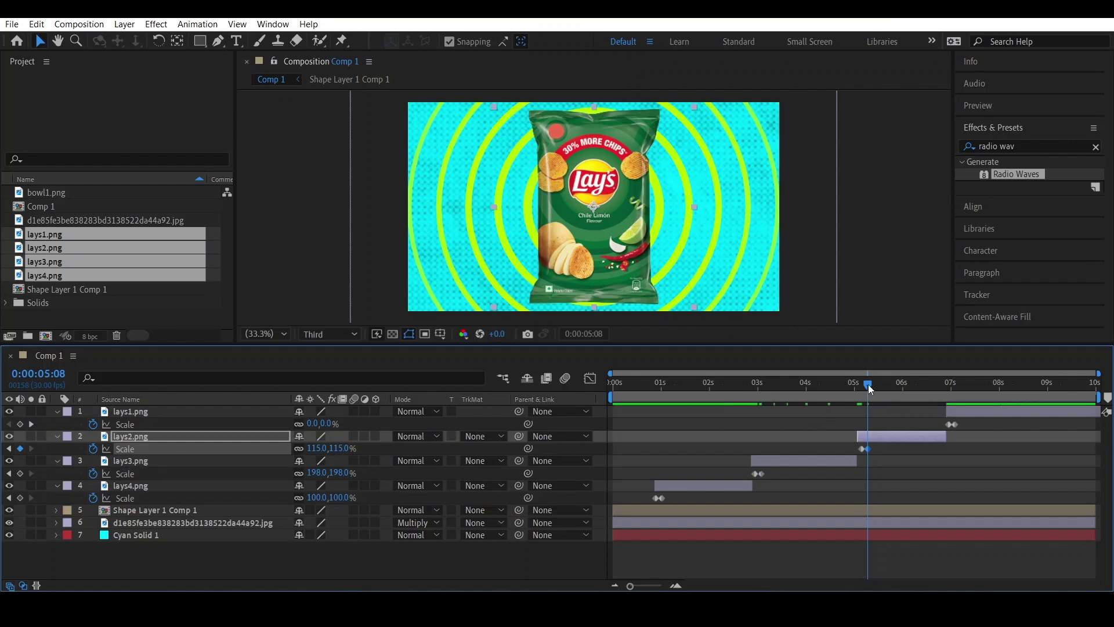
{"action": "left_click_drag", "start_coordinate": [896, 394], "coordinate": [961, 407]}
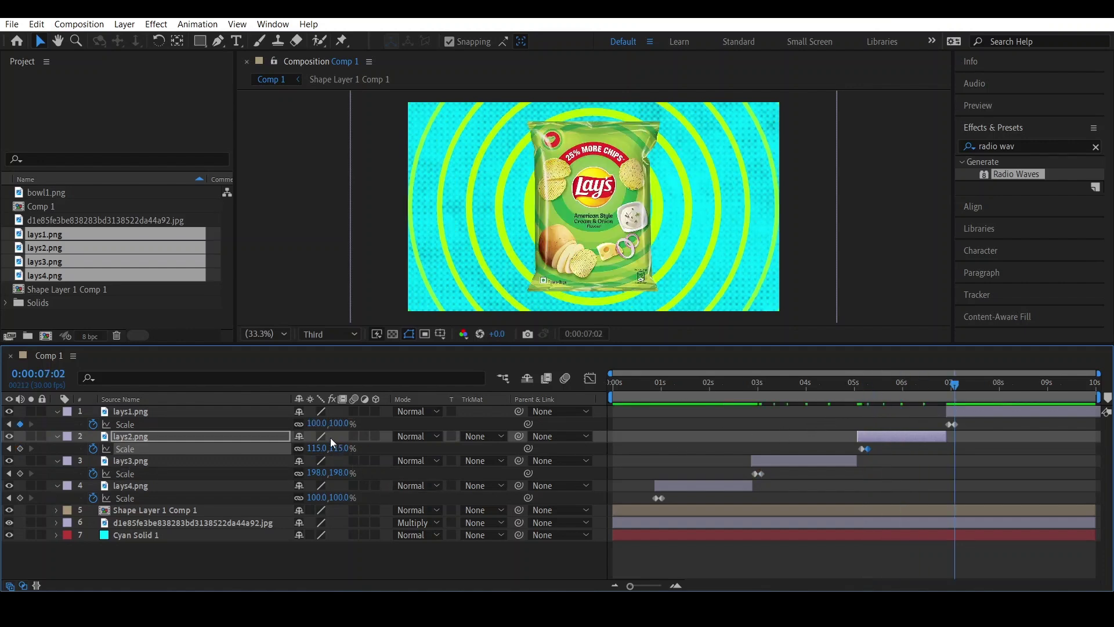
{"action": "left_click_drag", "start_coordinate": [318, 424], "coordinate": [325, 424]}
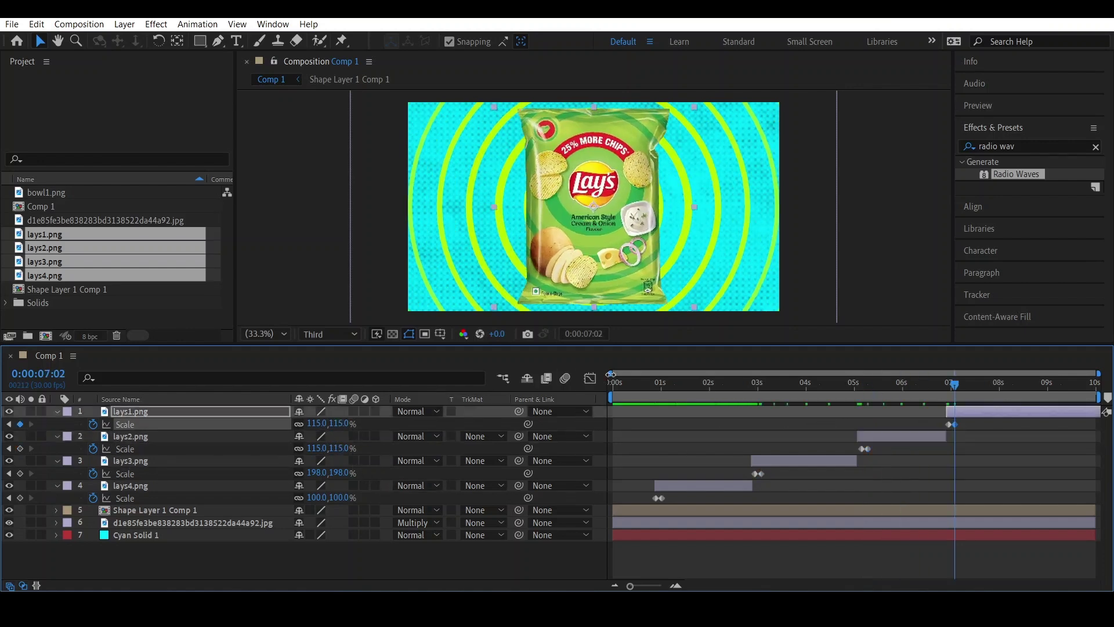
{"action": "left_click_drag", "start_coordinate": [942, 385], "coordinate": [653, 386]}
{"action": "left_click_drag", "start_coordinate": [47, 192], "coordinate": [110, 408]}
Step: Collapse the property lists of the four Lays bag layers
{"action": "left_click", "coordinate": [56, 424]}
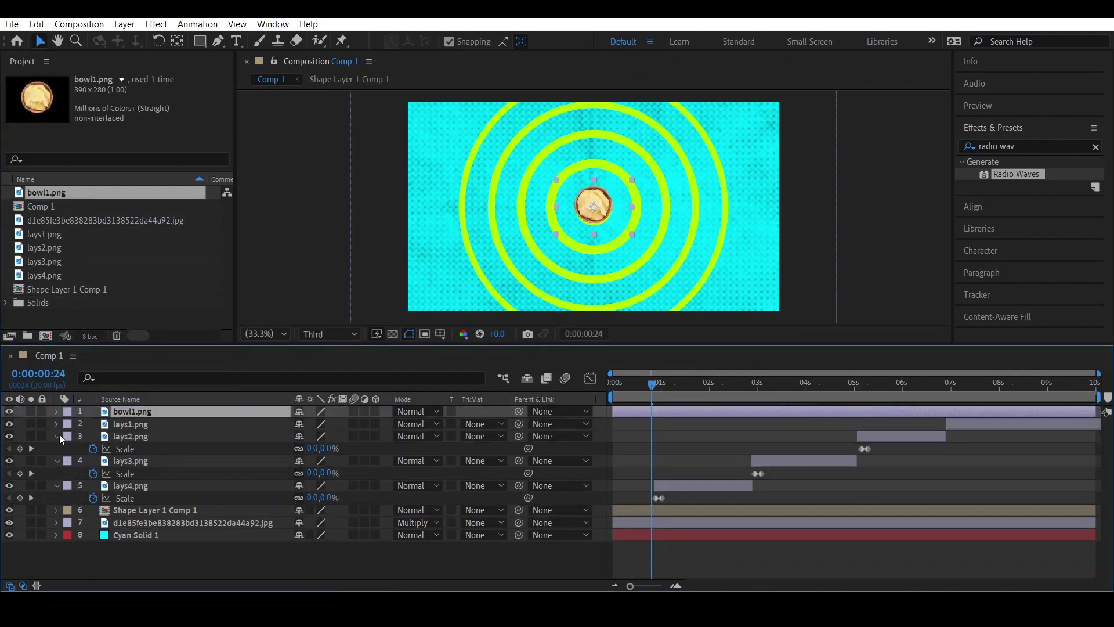
{"action": "left_click", "coordinate": [58, 435]}
{"action": "left_click", "coordinate": [57, 449]}
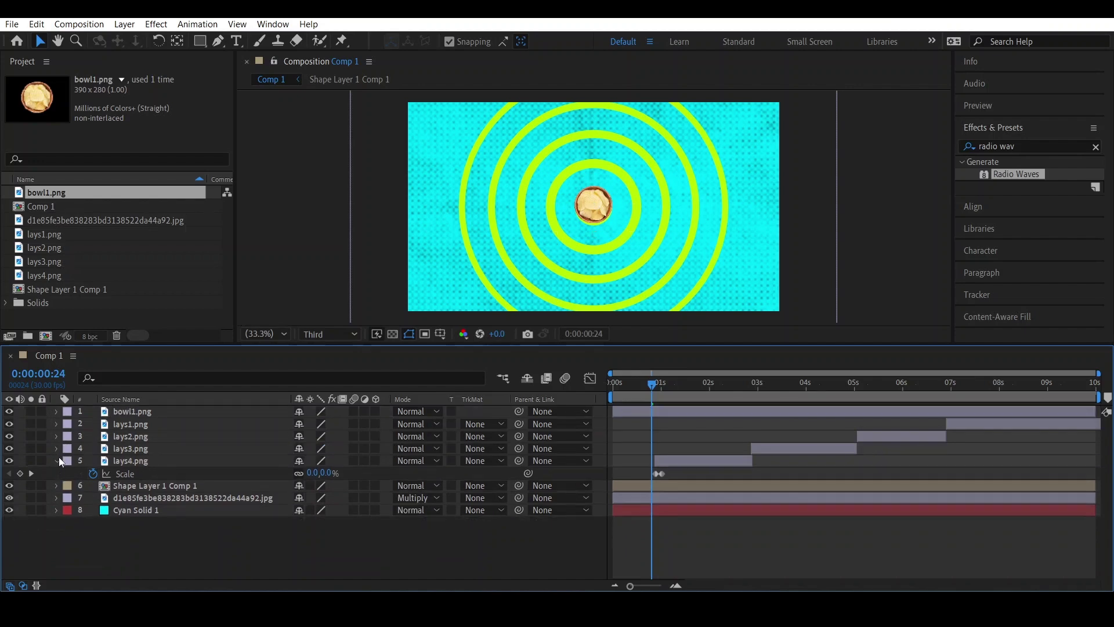
{"action": "left_click", "coordinate": [58, 458]}
Step: Start bowl1.png at about 1 second, place it lower-left and scale it to 168%
{"action": "left_click", "coordinate": [124, 409]}
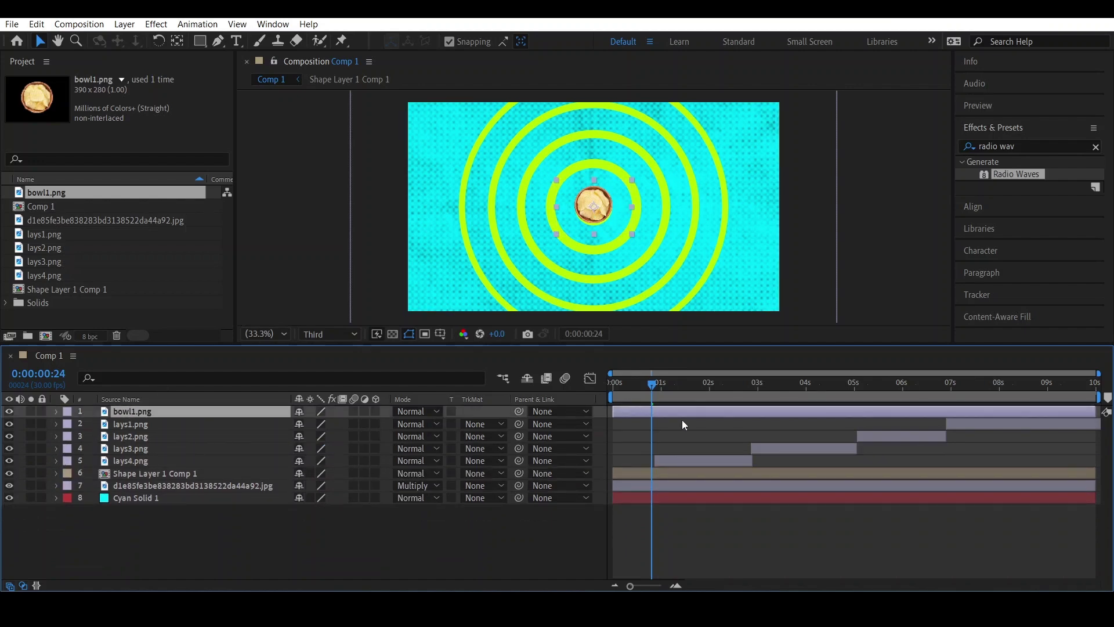
{"action": "left_click_drag", "start_coordinate": [653, 412], "coordinate": [683, 416]}
{"action": "left_click_drag", "start_coordinate": [577, 212], "coordinate": [460, 276]}
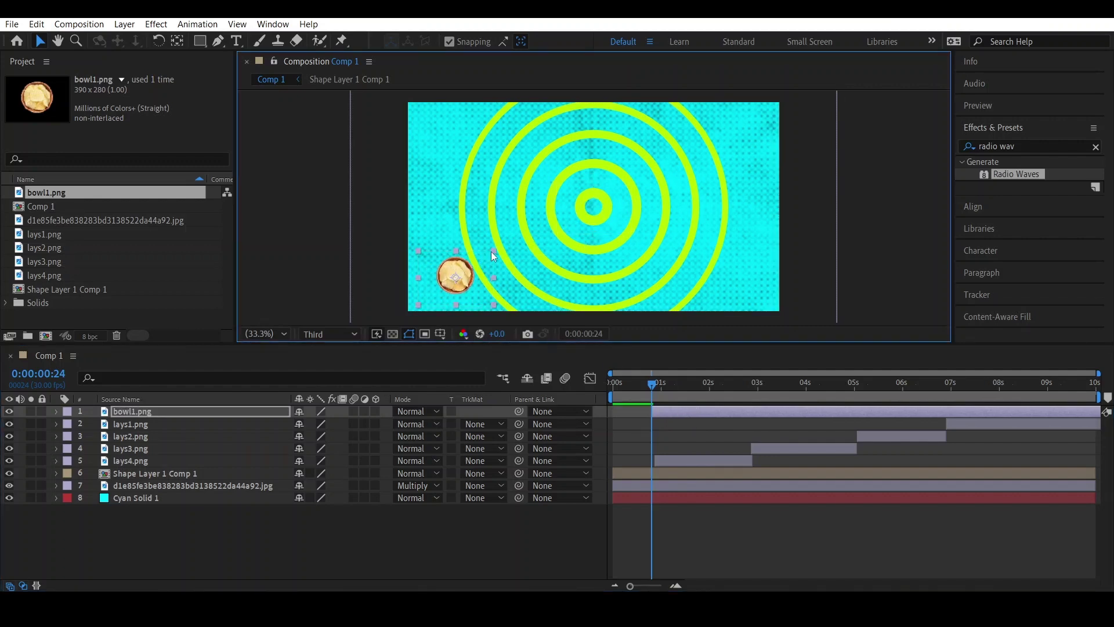
{"action": "key", "text": "s"}
{"action": "left_click_drag", "start_coordinate": [318, 423], "coordinate": [454, 260]}
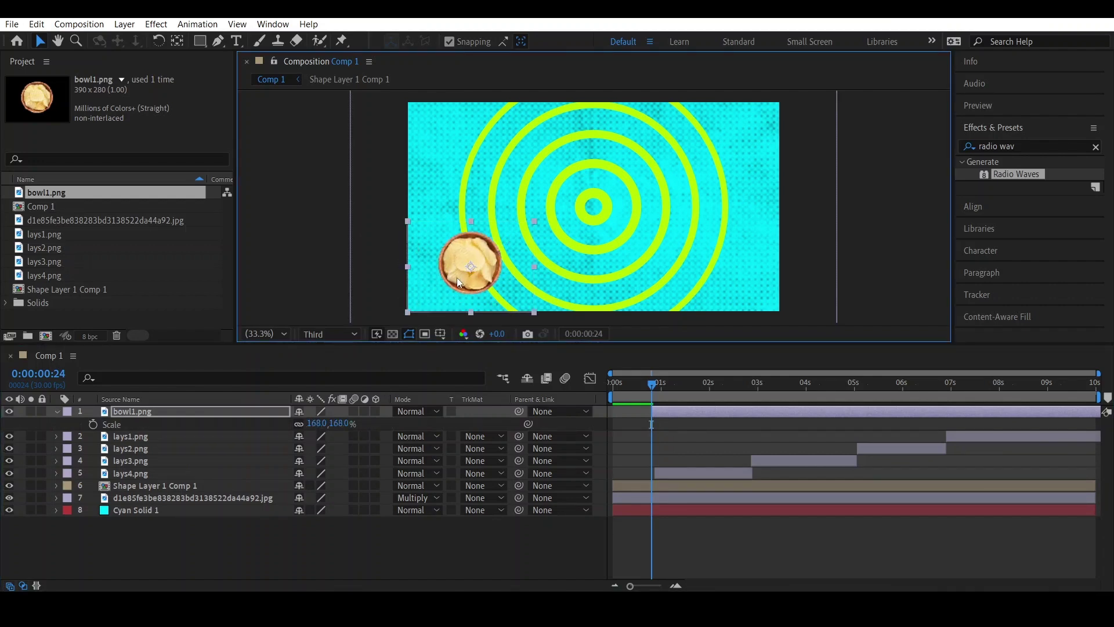
Step: Duplicate the bowl layer and move the copy to the top-right corner
{"action": "left_click_drag", "start_coordinate": [661, 389], "coordinate": [666, 385]}
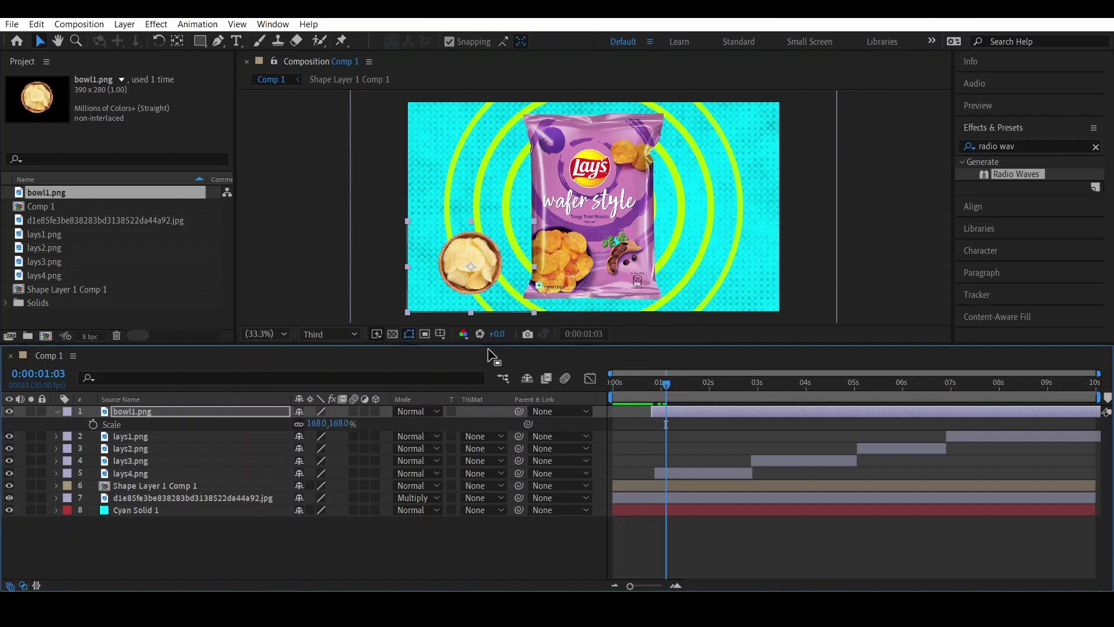
{"action": "left_click", "coordinate": [159, 411]}
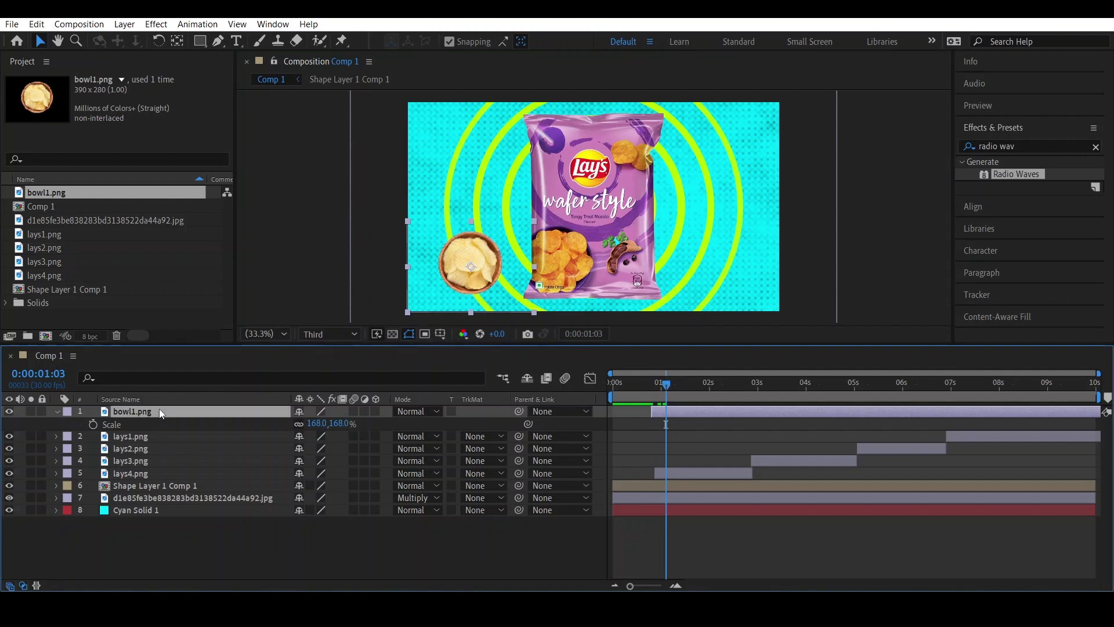
{"action": "key", "text": "ctrl+d"}
{"action": "left_click_drag", "start_coordinate": [476, 270], "coordinate": [717, 146]}
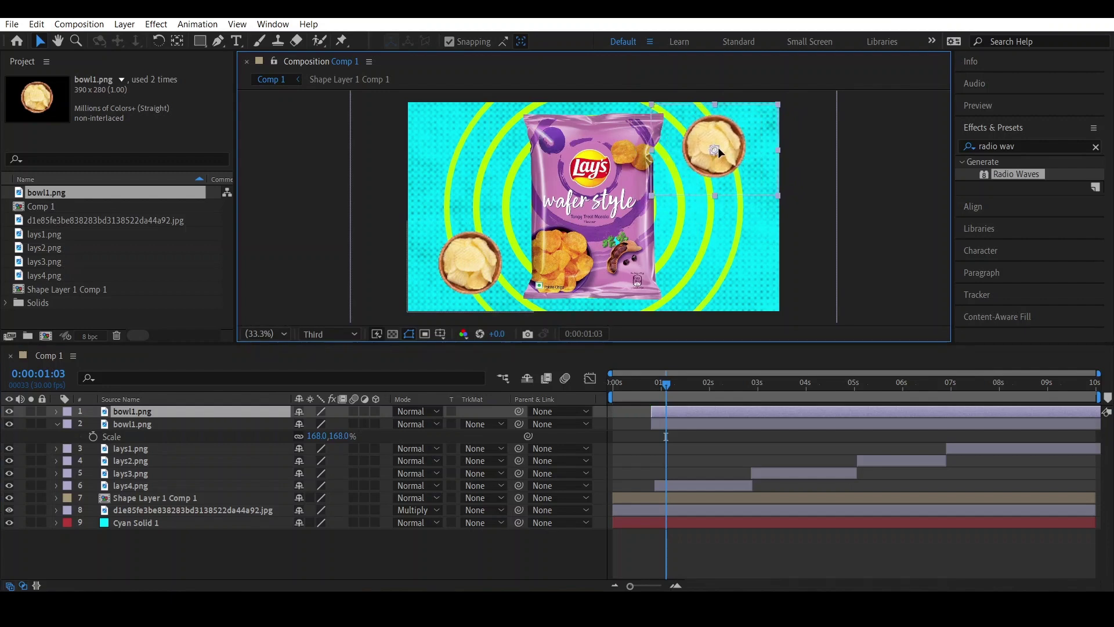
{"action": "left_click", "coordinate": [825, 176]}
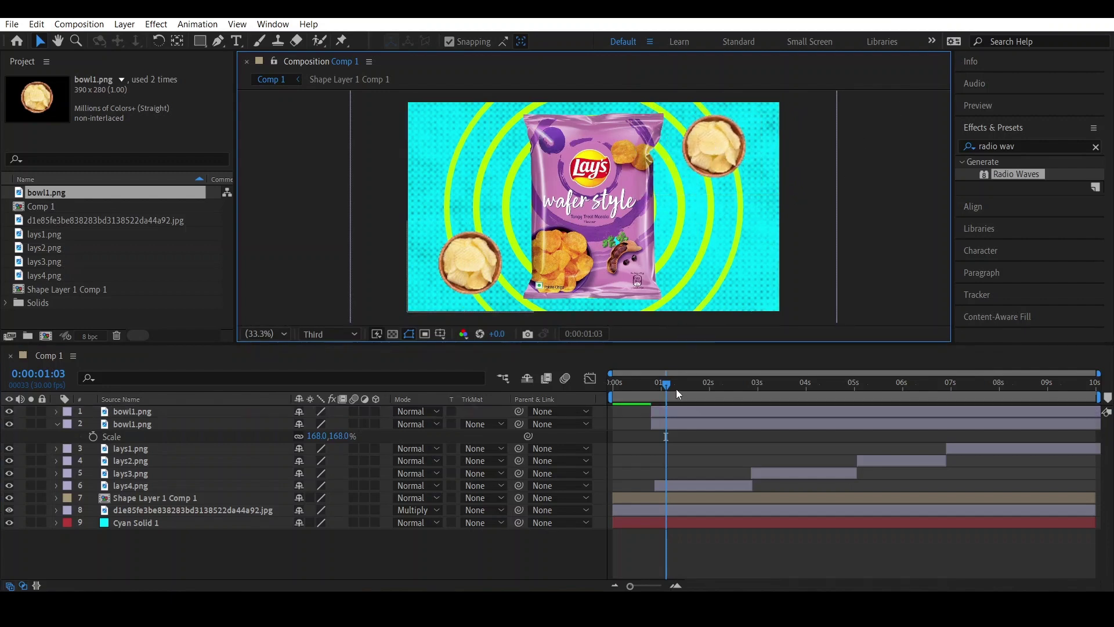
{"action": "mouse_move", "coordinate": [668, 389]}
{"action": "left_mouse_down"}
{"action": "mouse_move", "coordinate": [654, 389]}
{"action": "mouse_move", "coordinate": [716, 396]}
{"action": "mouse_move", "coordinate": [655, 392]}
{"action": "left_mouse_up"}
Step: Add a Null object and parent both bowl1.png layers to Null 1
{"action": "right_click", "coordinate": [175, 543]}
{"action": "mouse_move", "coordinate": [261, 373]}
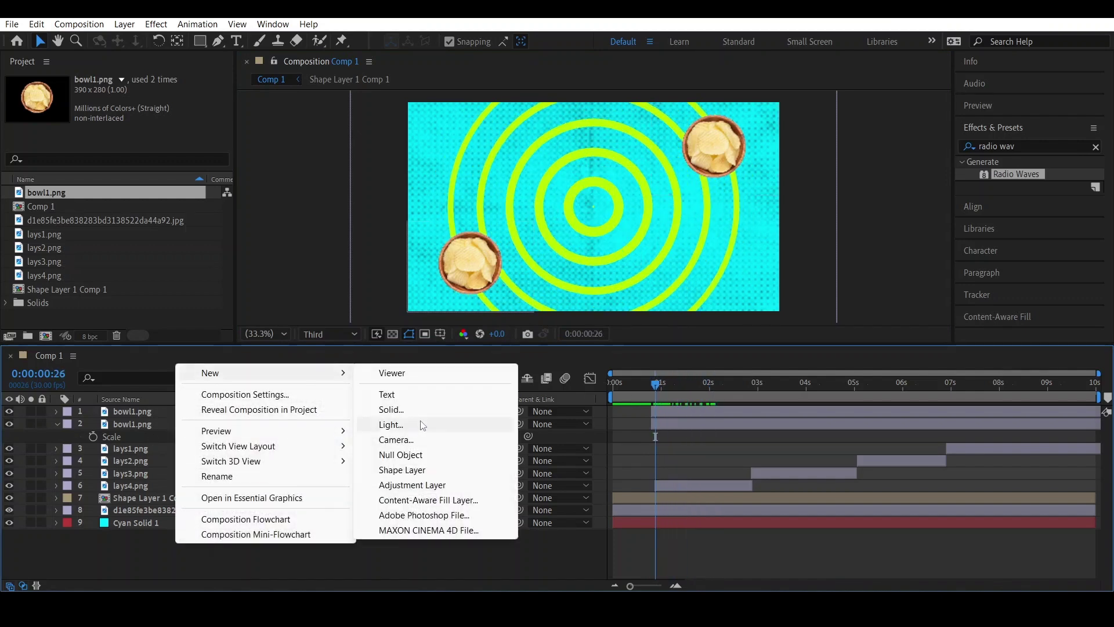
{"action": "left_click", "coordinate": [421, 455]}
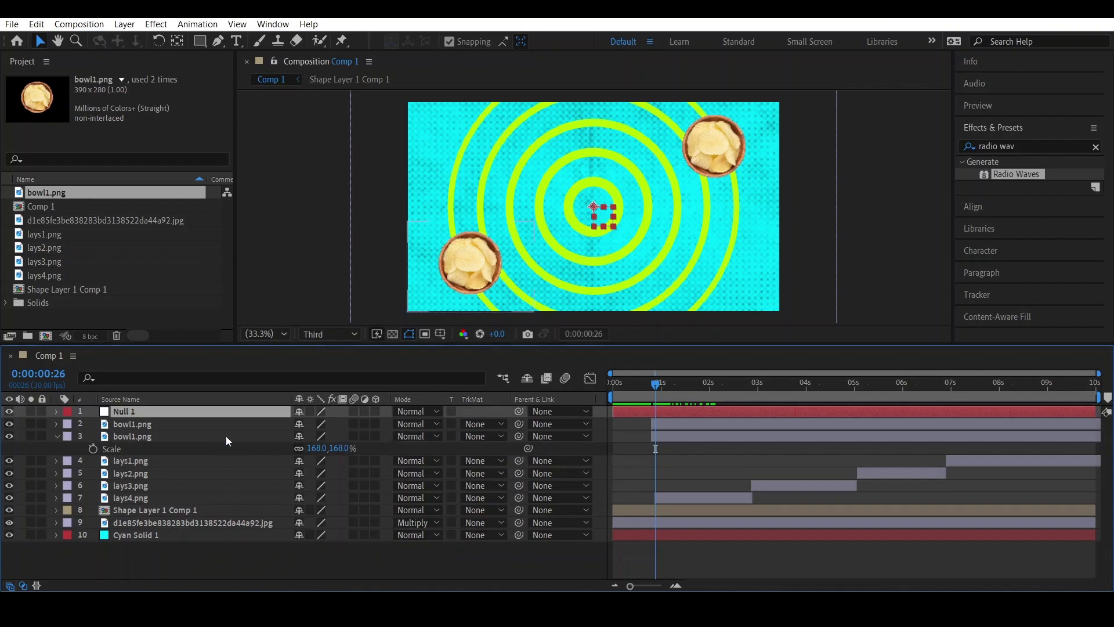
{"action": "left_click", "coordinate": [210, 425]}
{"action": "left_click", "coordinate": [205, 436], "text": "shift"}
{"action": "left_click_drag", "start_coordinate": [515, 427], "coordinate": [243, 413]}
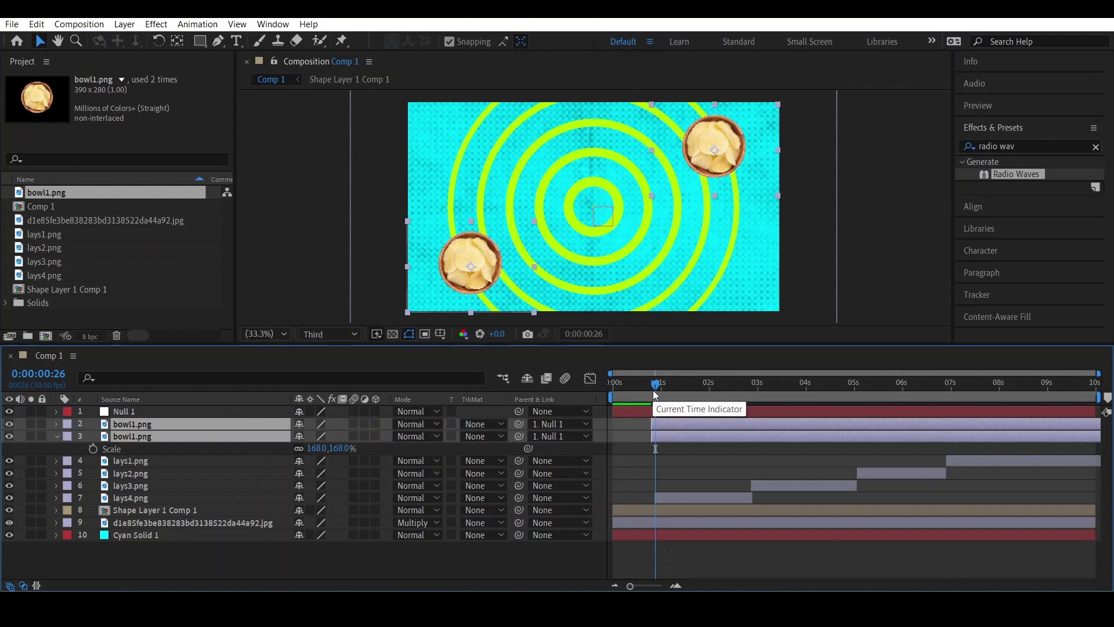
Step: Keyframe Null 1's Scale from 0:00:00:26, reaching 100% at 1 second
{"action": "key", "text": "Page_Down"}
{"action": "key", "text": "Page_Down"}
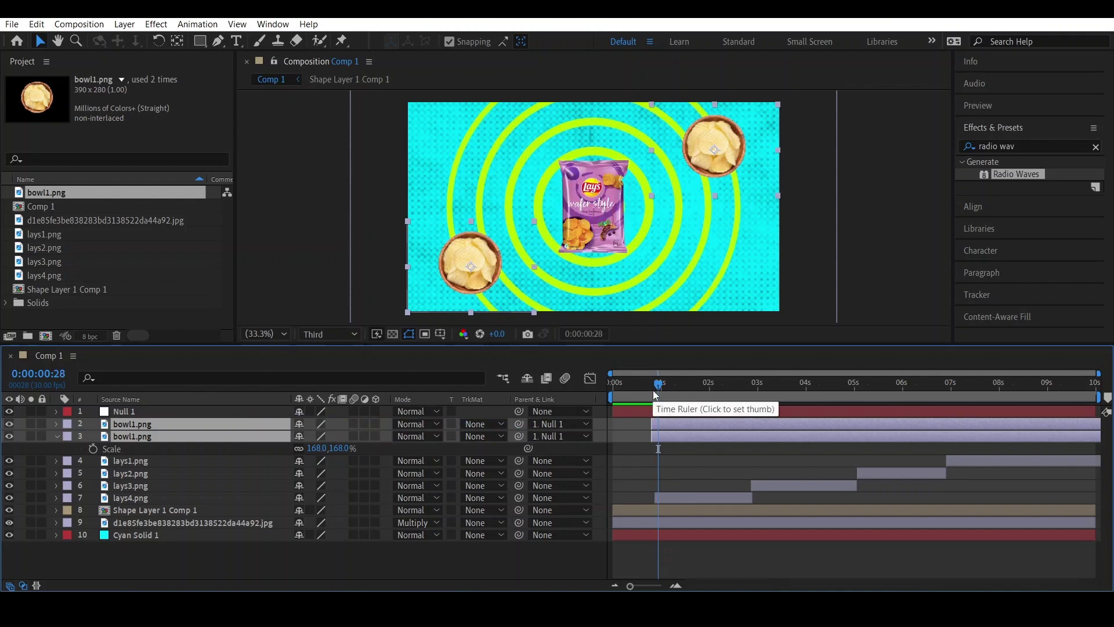
{"action": "left_click", "coordinate": [653, 389]}
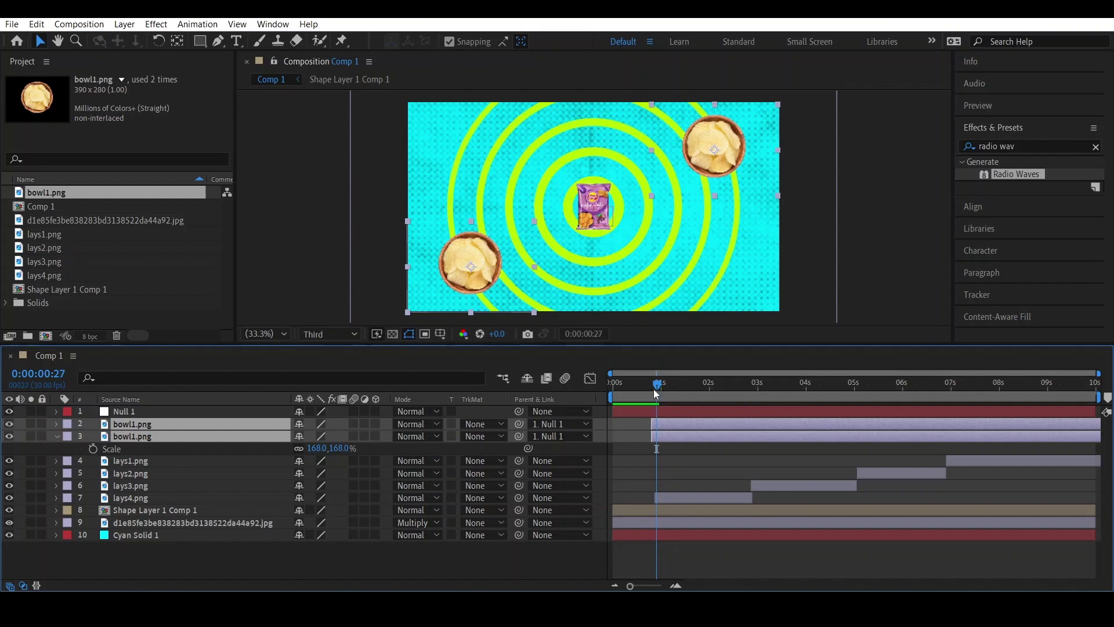
{"action": "left_click", "coordinate": [654, 409]}
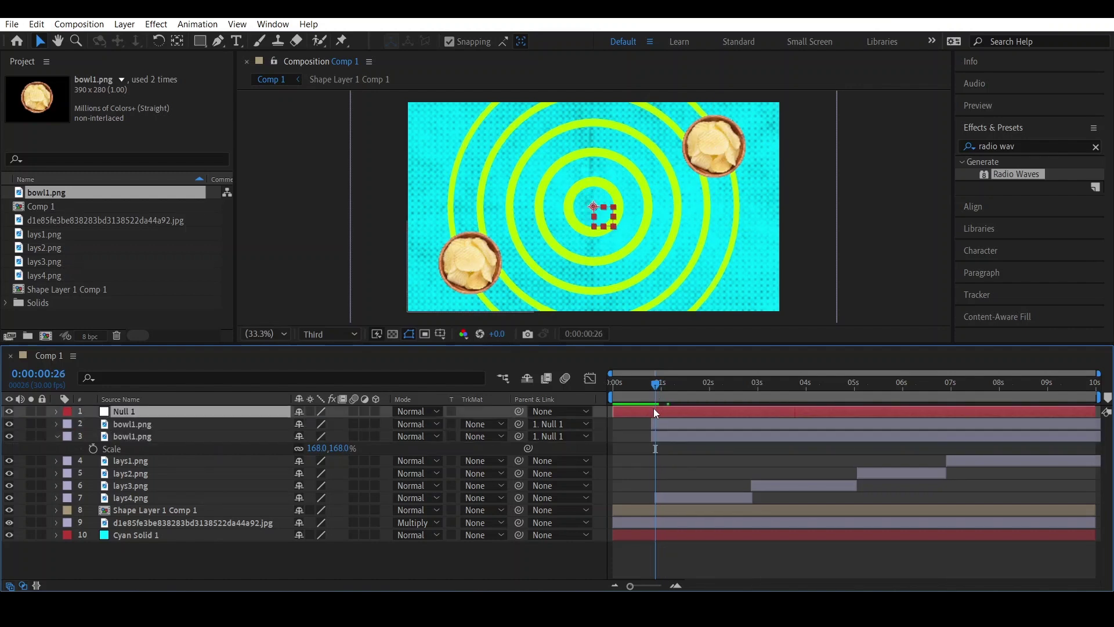
{"action": "key", "text": "s"}
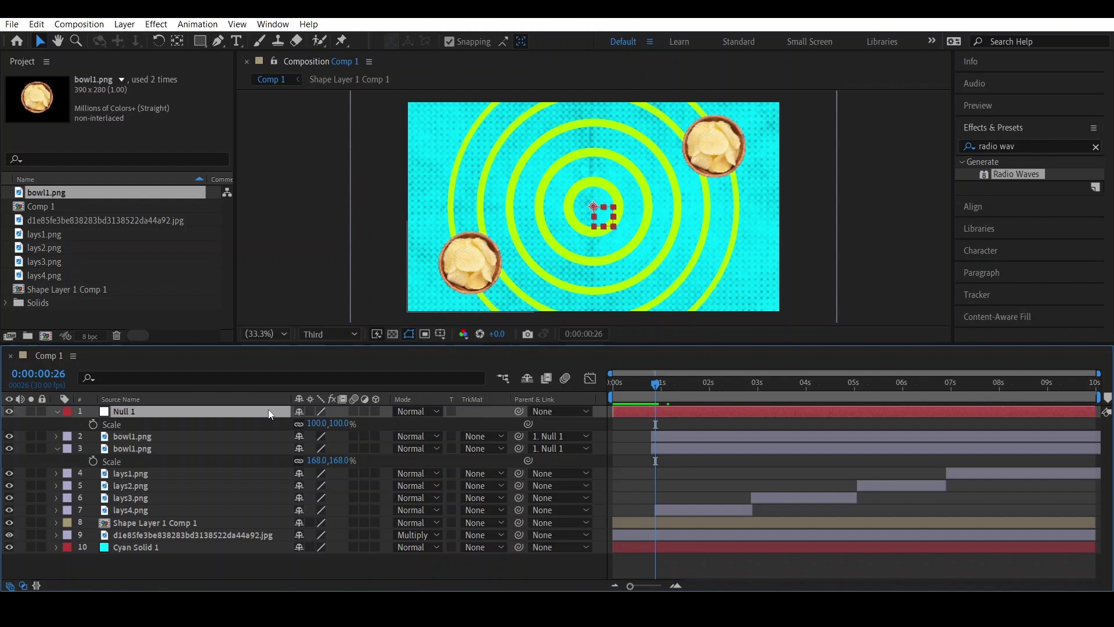
{"action": "left_click", "coordinate": [93, 424]}
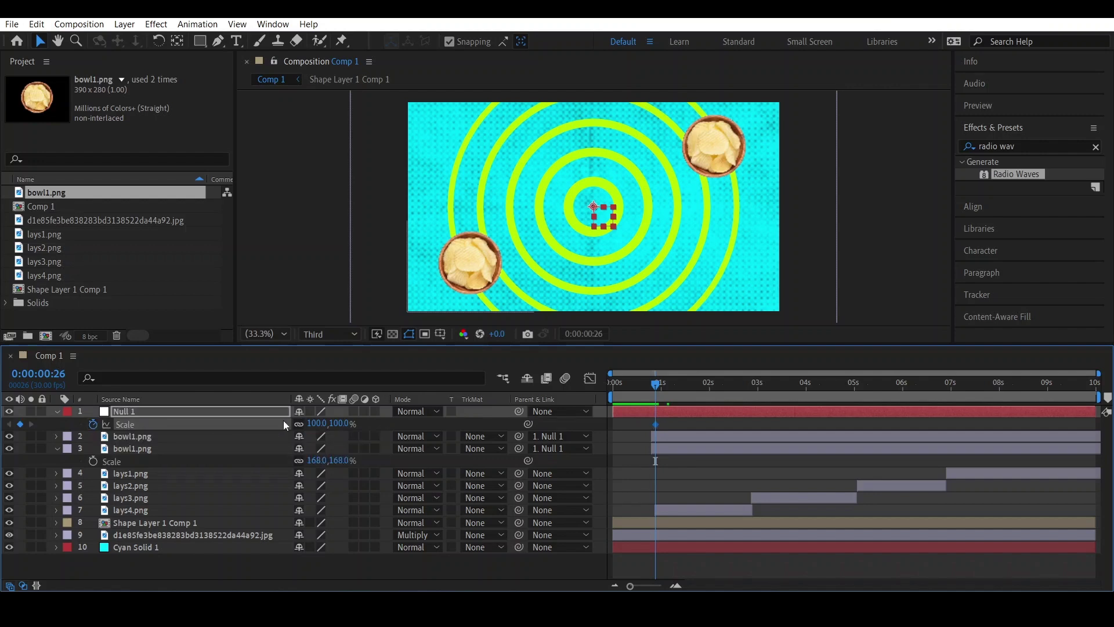
{"action": "left_click", "coordinate": [325, 423]}
{"action": "left_click_drag", "start_coordinate": [656, 387], "coordinate": [661, 387]}
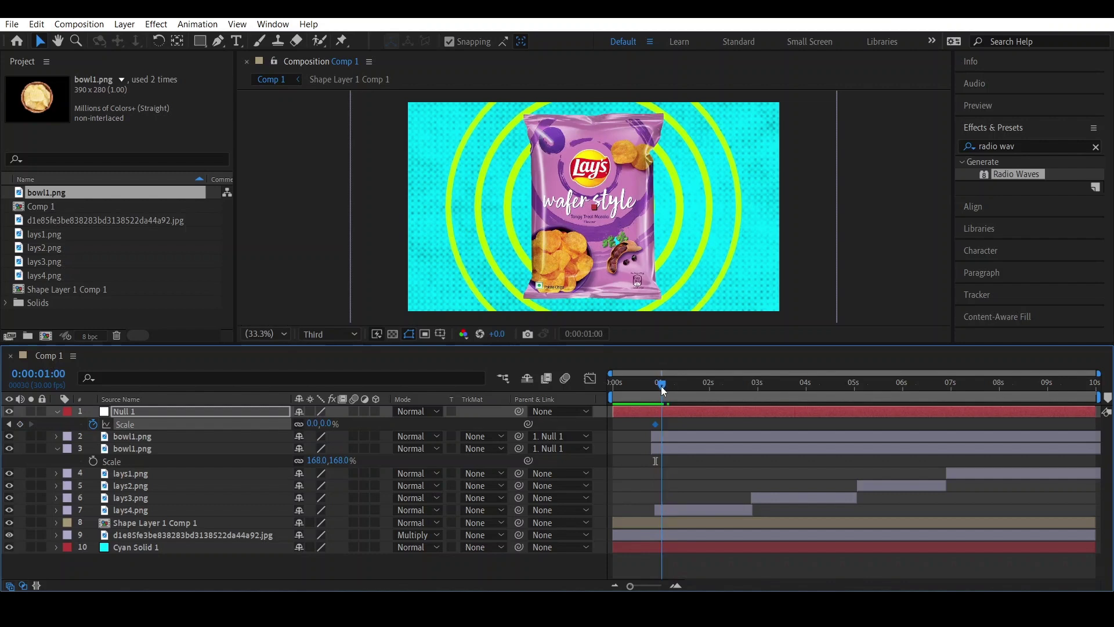
{"action": "left_click", "coordinate": [313, 423]}
{"action": "type", "text": "1"}
{"action": "key", "text": "Return"}
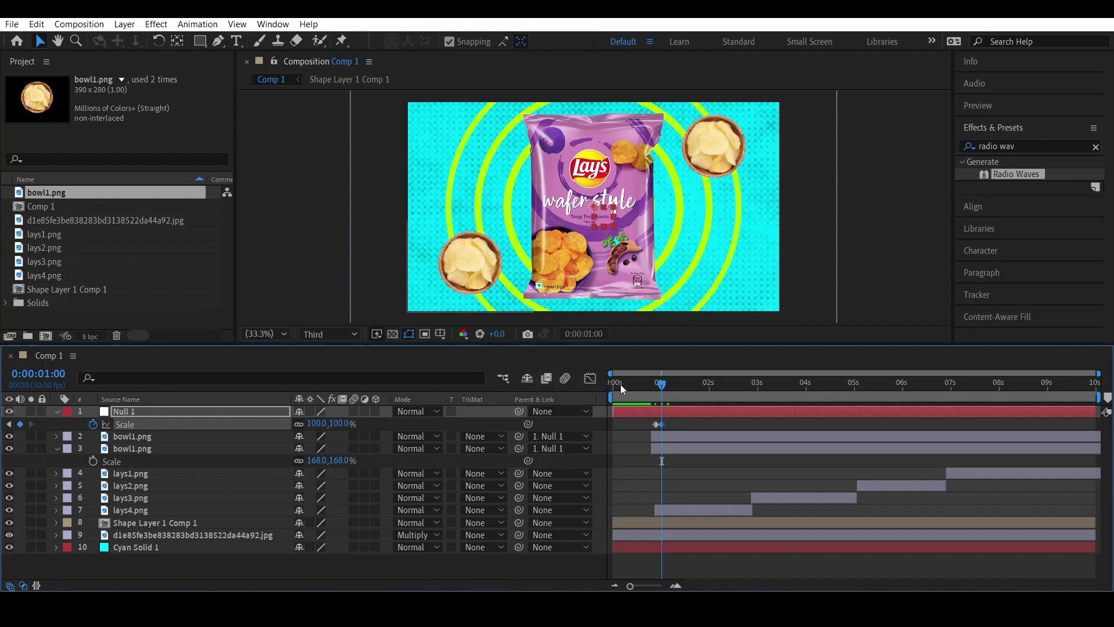
Step: Shift the Scale keyframes slightly later and preview the pop-in from 0:00:00:20
{"action": "key", "text": "Home"}
{"action": "key", "text": "space"}
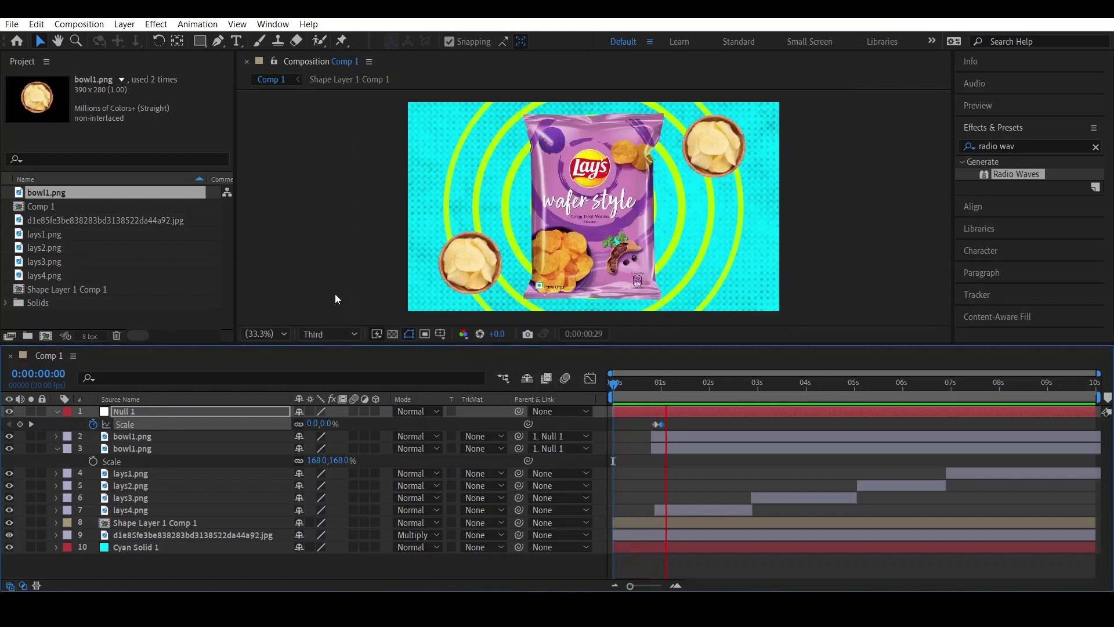
{"action": "key", "text": "space"}
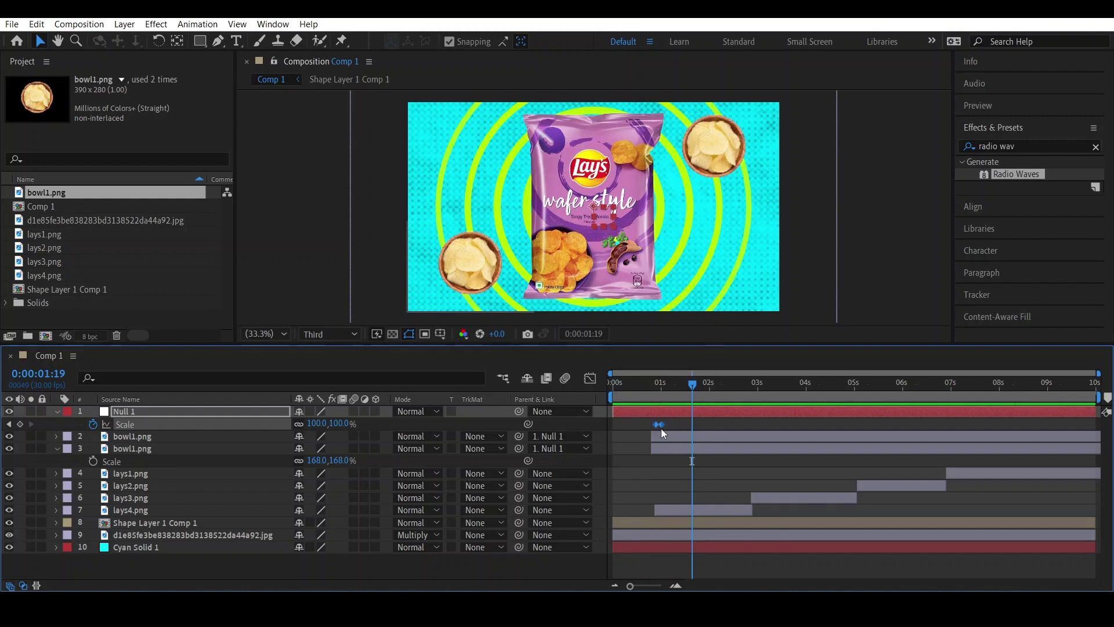
{"action": "left_click_drag", "start_coordinate": [661, 426], "coordinate": [673, 425]}
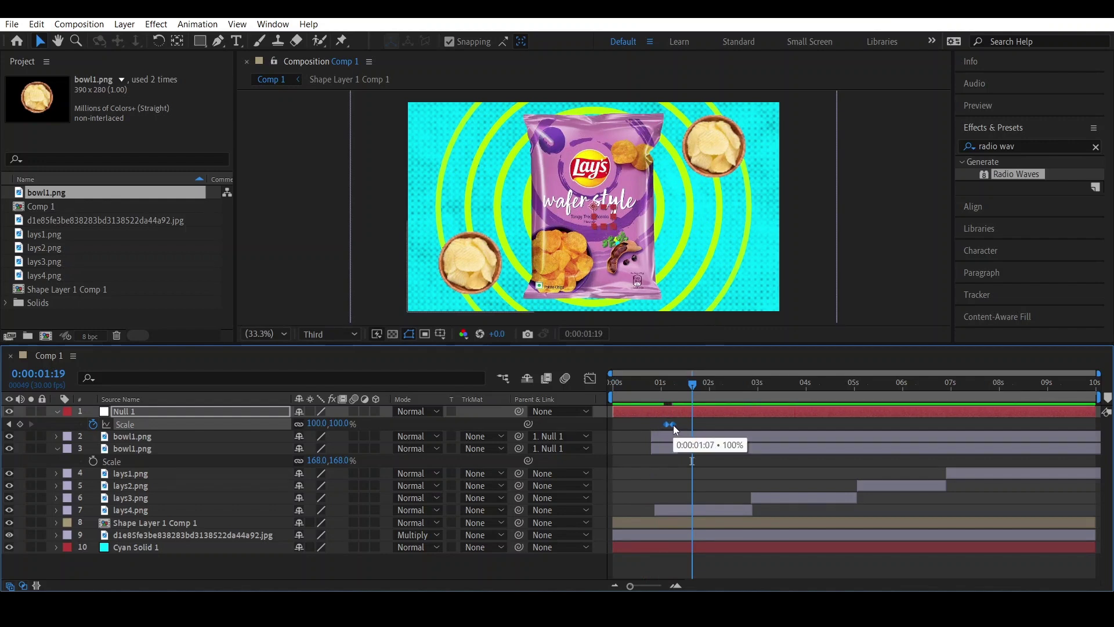
{"action": "left_click", "coordinate": [646, 388]}
{"action": "key", "text": "space"}
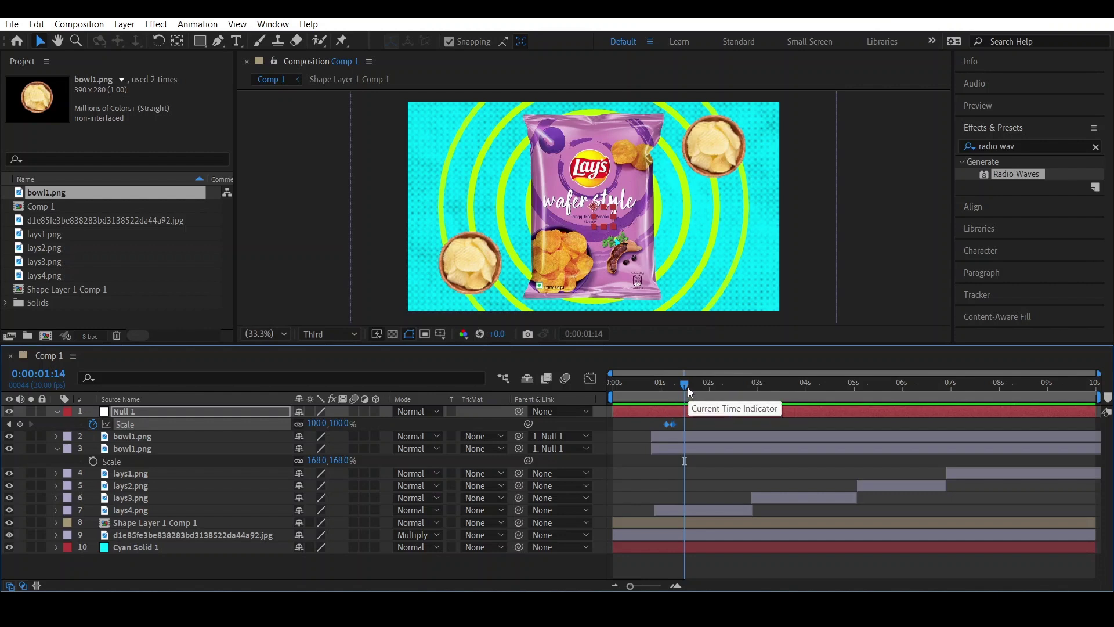
{"action": "left_click_drag", "start_coordinate": [685, 385], "coordinate": [752, 401]}
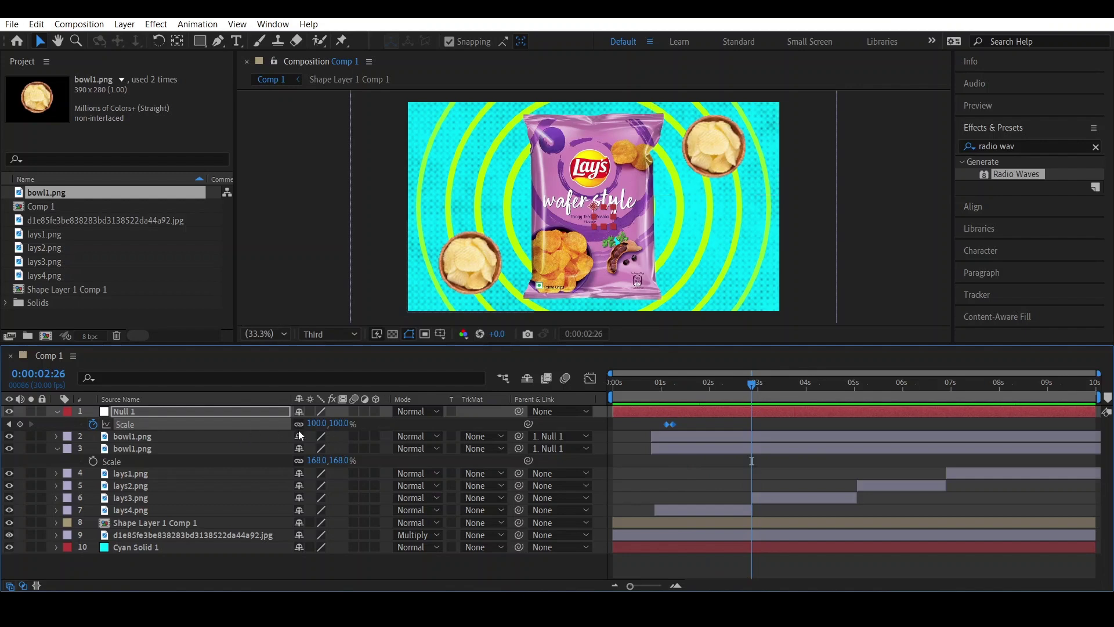
Step: Keyframe Null 1's Rotation, swinging the bowls to about 56° near 0:00:02:28
{"action": "left_click", "coordinate": [241, 409]}
{"action": "key", "text": "r"}
{"action": "key", "text": "Page_Up"}
{"action": "key", "text": "Page_Up"}
{"action": "key", "text": "Page_Up"}
{"action": "key", "text": "Page_Up"}
{"action": "key", "text": "Page_Up"}
{"action": "key", "text": "Page_Up"}
{"action": "key", "text": "Page_Up"}
{"action": "left_click", "coordinate": [93, 424]}
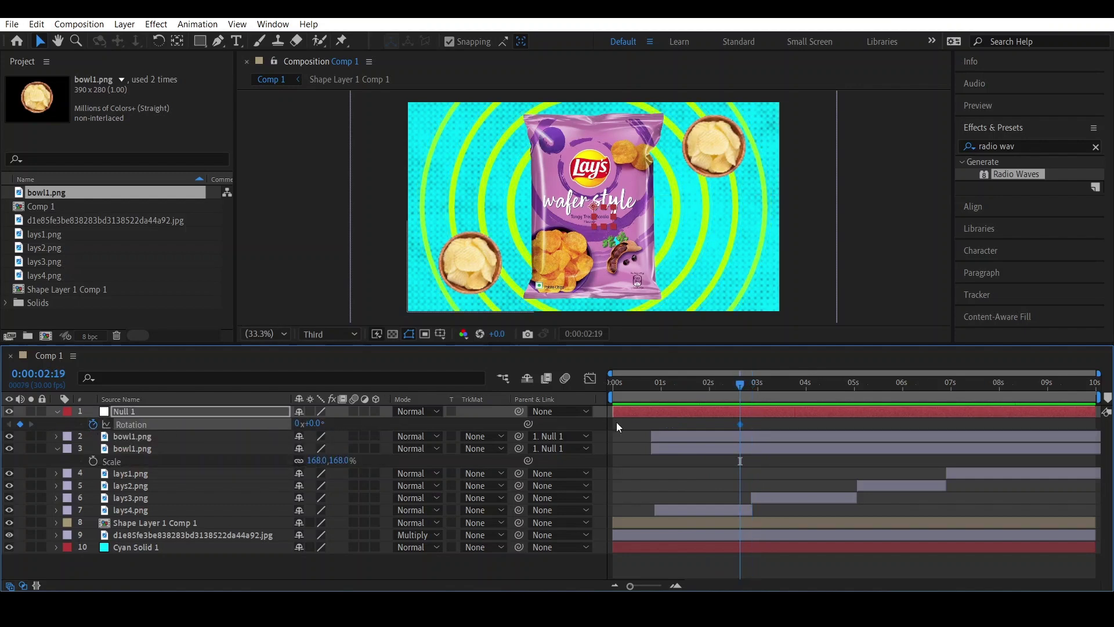
{"action": "left_click_drag", "start_coordinate": [739, 387], "coordinate": [761, 393]}
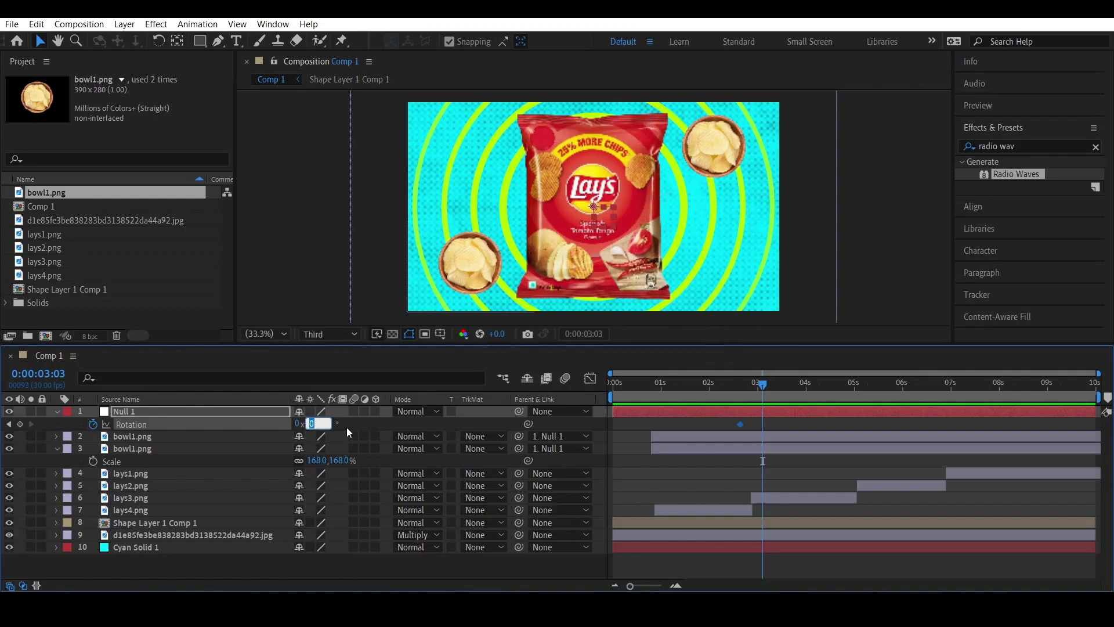
{"action": "type", "text": "82"}
{"action": "key", "text": "Return"}
{"action": "left_click_drag", "start_coordinate": [367, 422], "coordinate": [343, 420]}
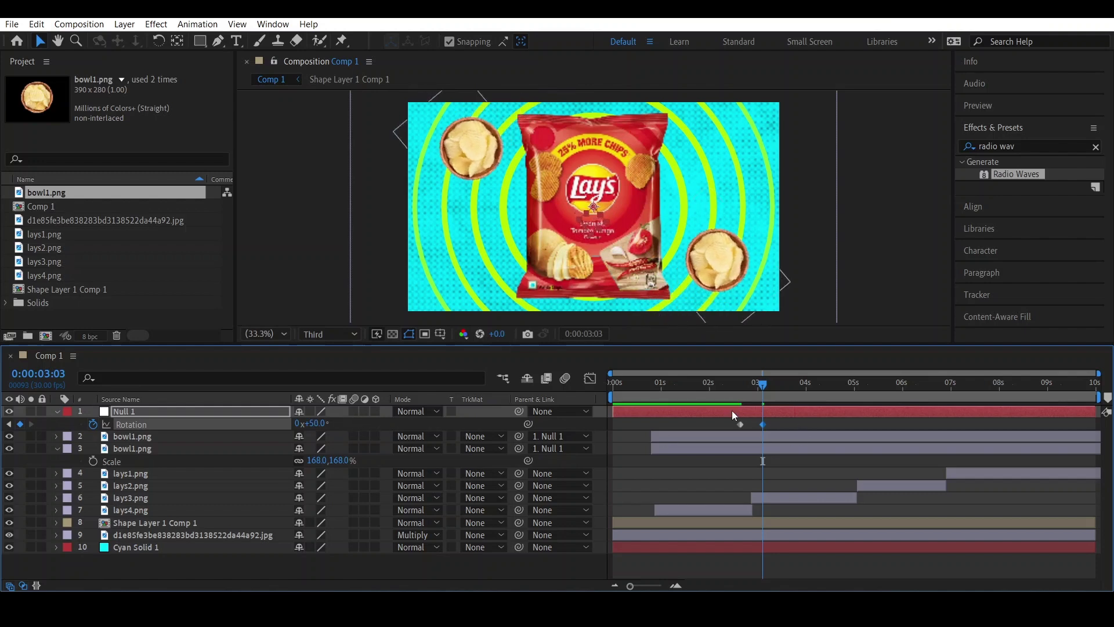
{"action": "key", "text": "space"}
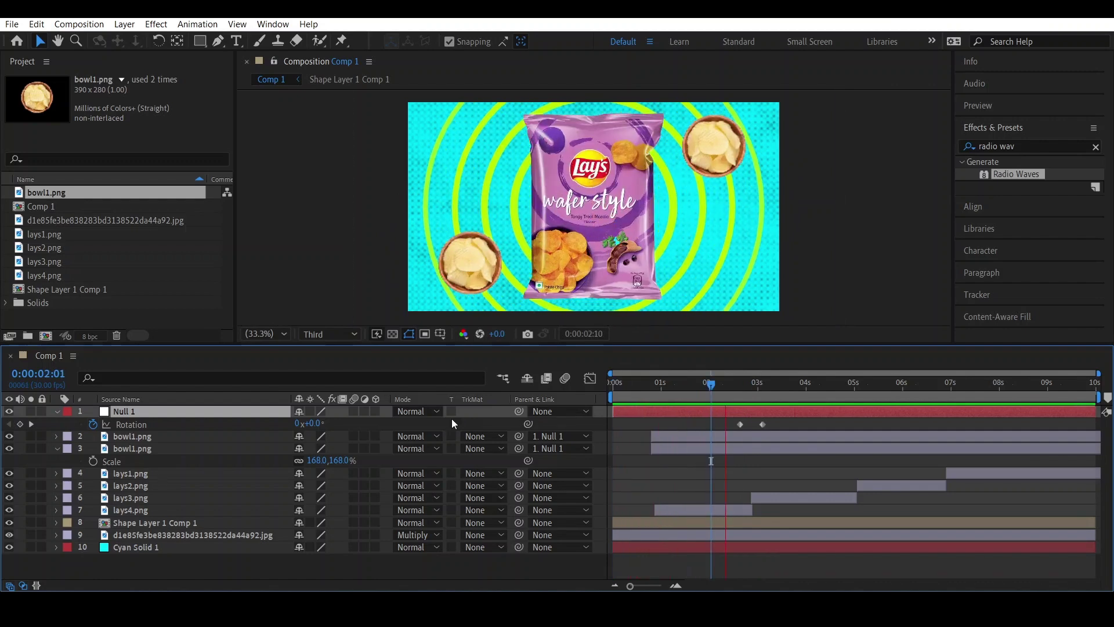
Step: Apply Easy Ease to both Rotation keyframes and raise the first keyframe's influence in the speed graph
{"action": "key", "text": "="}
{"action": "key", "text": "="}
{"action": "key", "text": "="}
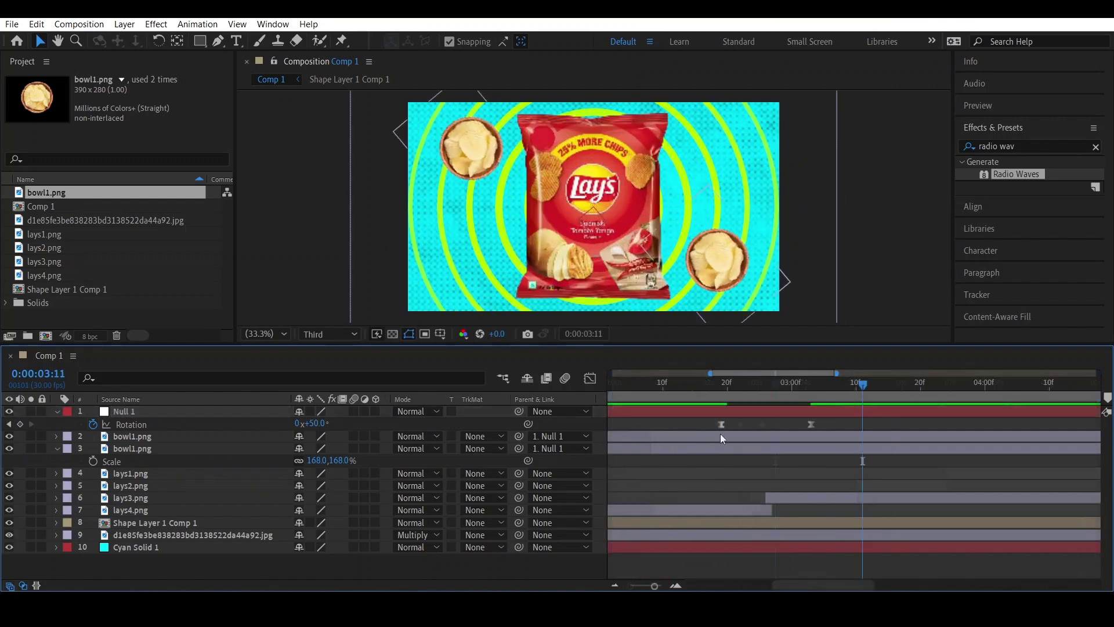
{"action": "left_click_drag", "start_coordinate": [721, 432], "coordinate": [820, 432]}
{"action": "right_click", "coordinate": [811, 425]}
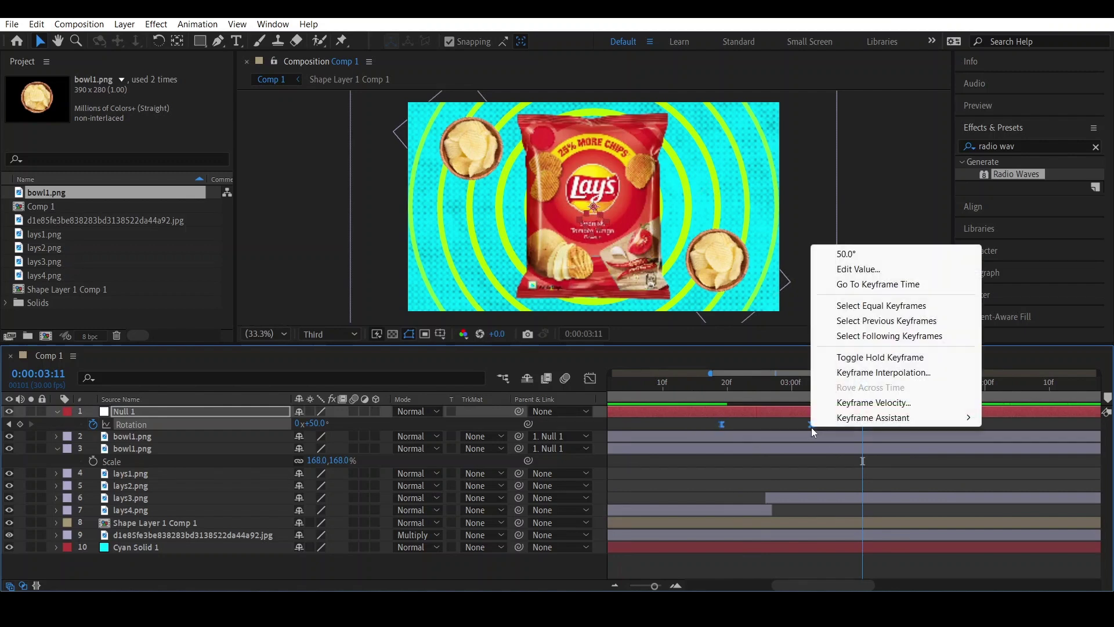
{"action": "mouse_move", "coordinate": [838, 426]}
{"action": "left_click", "coordinate": [742, 461]}
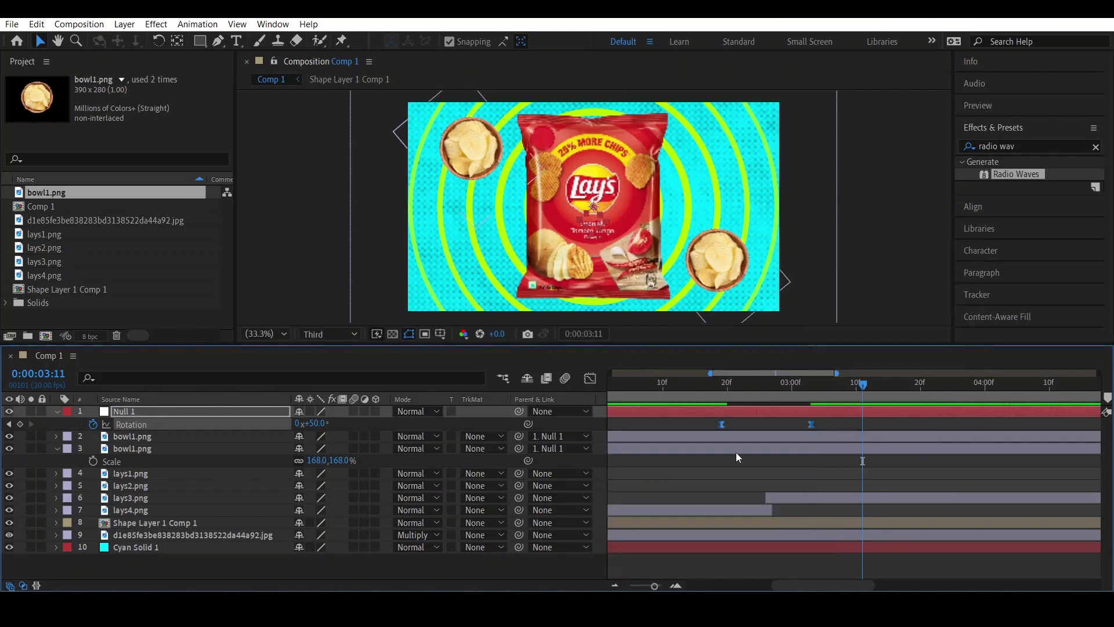
{"action": "left_click", "coordinate": [590, 380]}
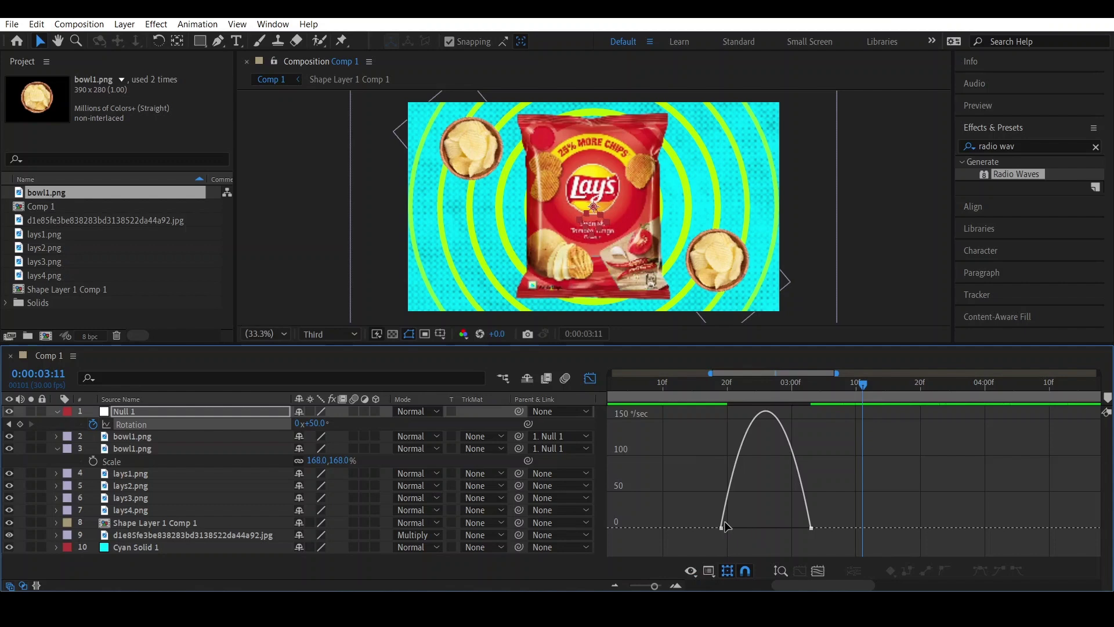
{"action": "left_click", "coordinate": [722, 528]}
{"action": "left_click_drag", "start_coordinate": [734, 527], "coordinate": [766, 528]}
{"action": "left_click", "coordinate": [590, 379]}
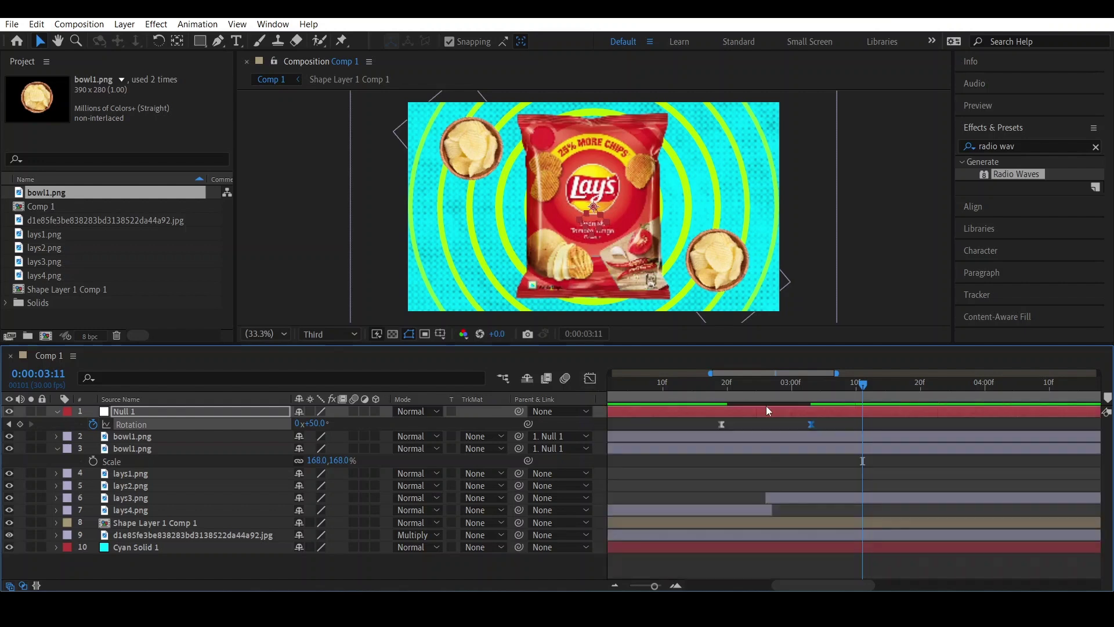
{"action": "left_click", "coordinate": [615, 585]}
{"action": "left_click", "coordinate": [615, 585]}
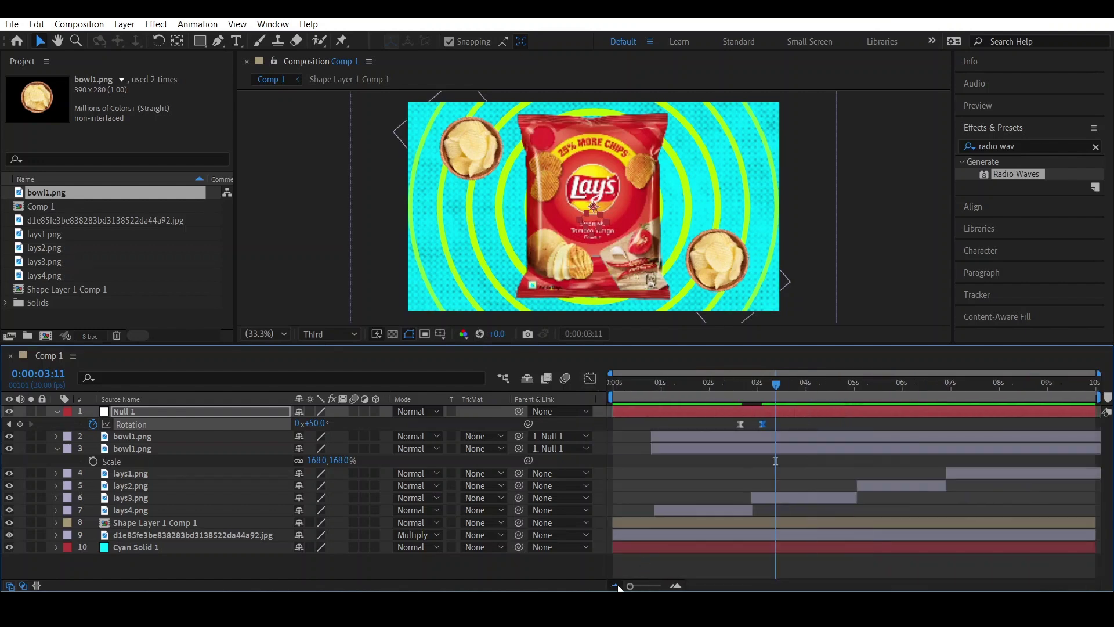
{"action": "left_click_drag", "start_coordinate": [752, 394], "coordinate": [850, 398]}
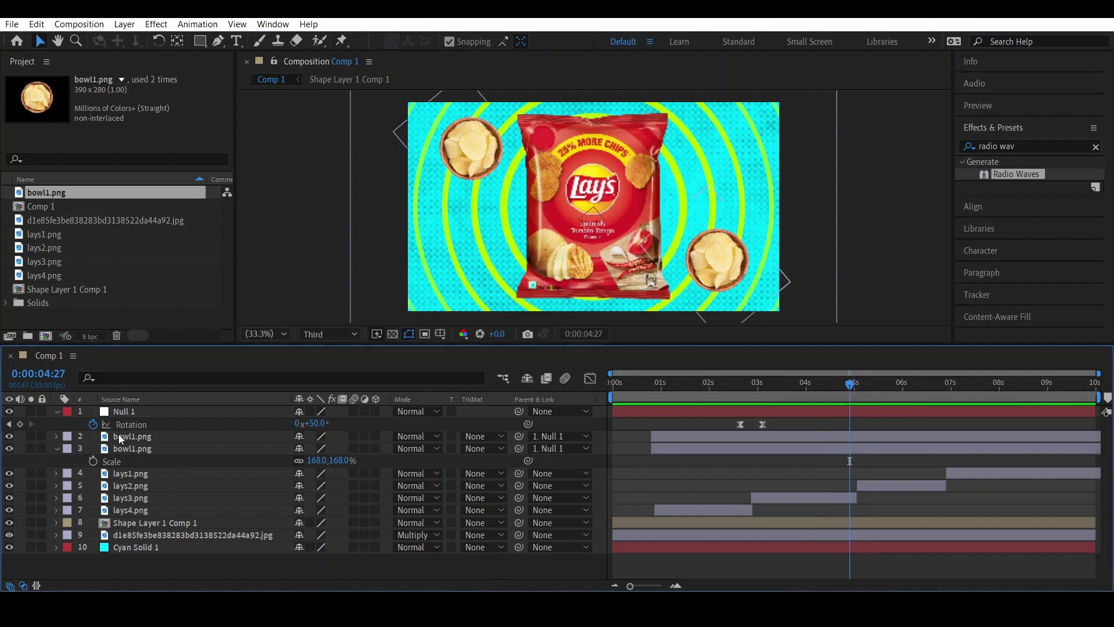
Step: Add eased Rotation keyframes at 0:00:04:27 and about 0:00:05:08, turning the bowls to roughly 179°
{"action": "left_click", "coordinate": [23, 424]}
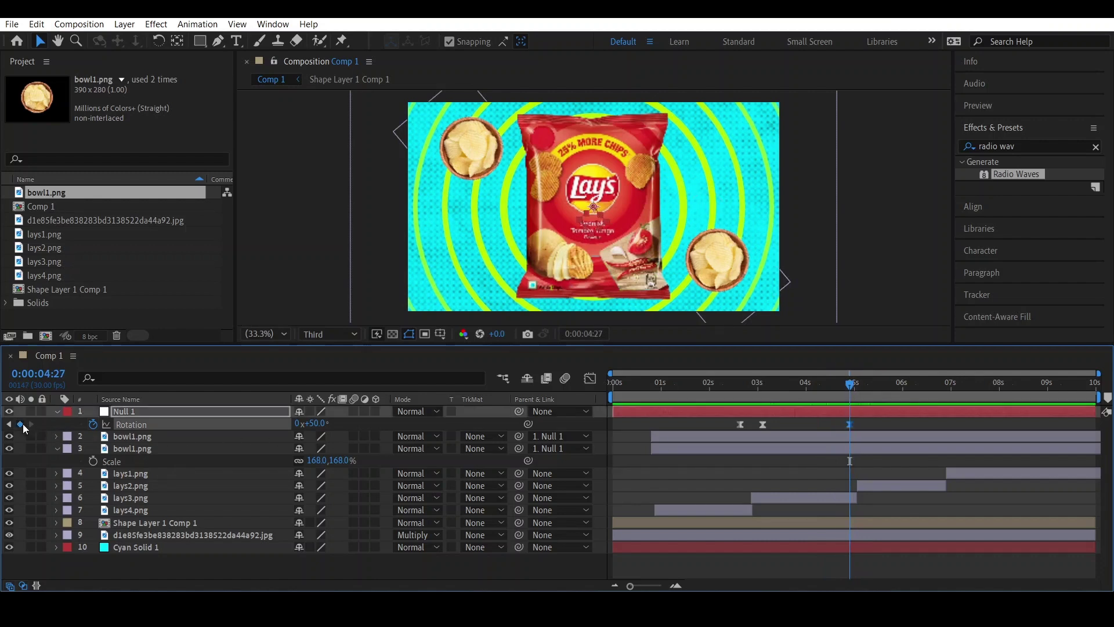
{"action": "left_click_drag", "start_coordinate": [852, 389], "coordinate": [870, 391]}
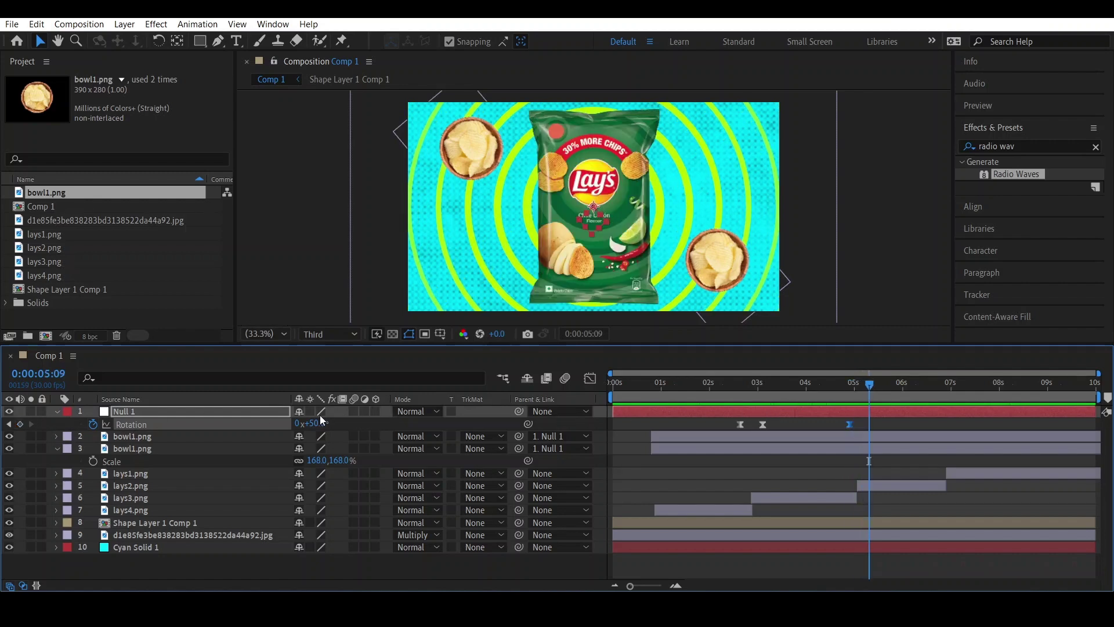
{"action": "left_click_drag", "start_coordinate": [319, 424], "coordinate": [408, 422]}
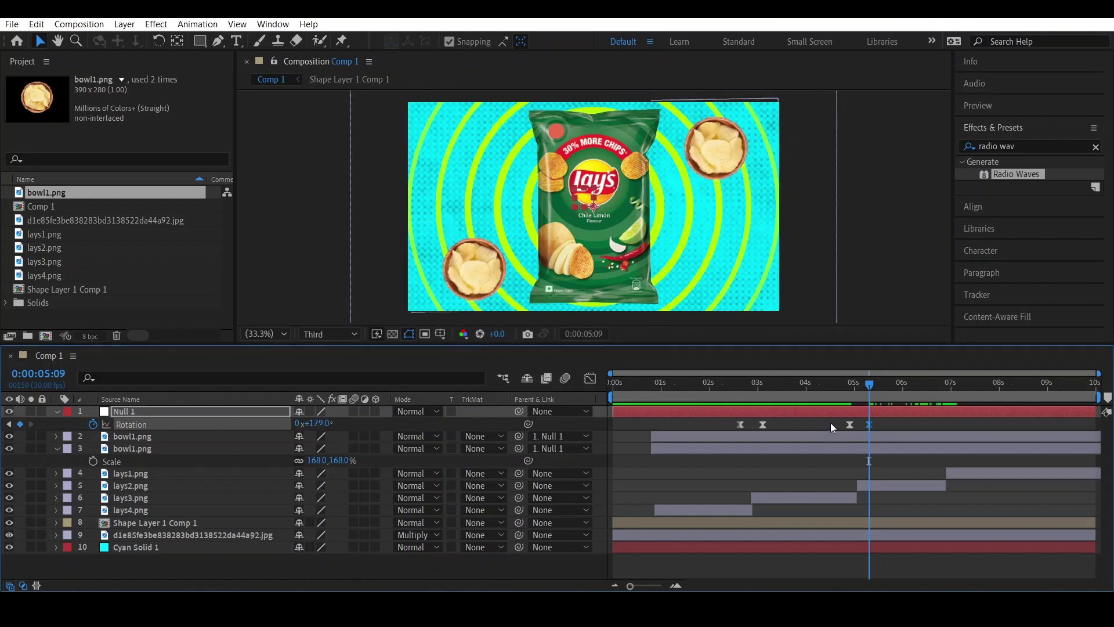
{"action": "left_click", "coordinate": [849, 424]}
{"action": "right_click", "coordinate": [868, 425]}
{"action": "mouse_move", "coordinate": [885, 425]}
{"action": "left_click", "coordinate": [753, 456]}
Step: Increase the new swing's first keyframe ease influence in the rotation speed graph
{"action": "left_click", "coordinate": [590, 379]}
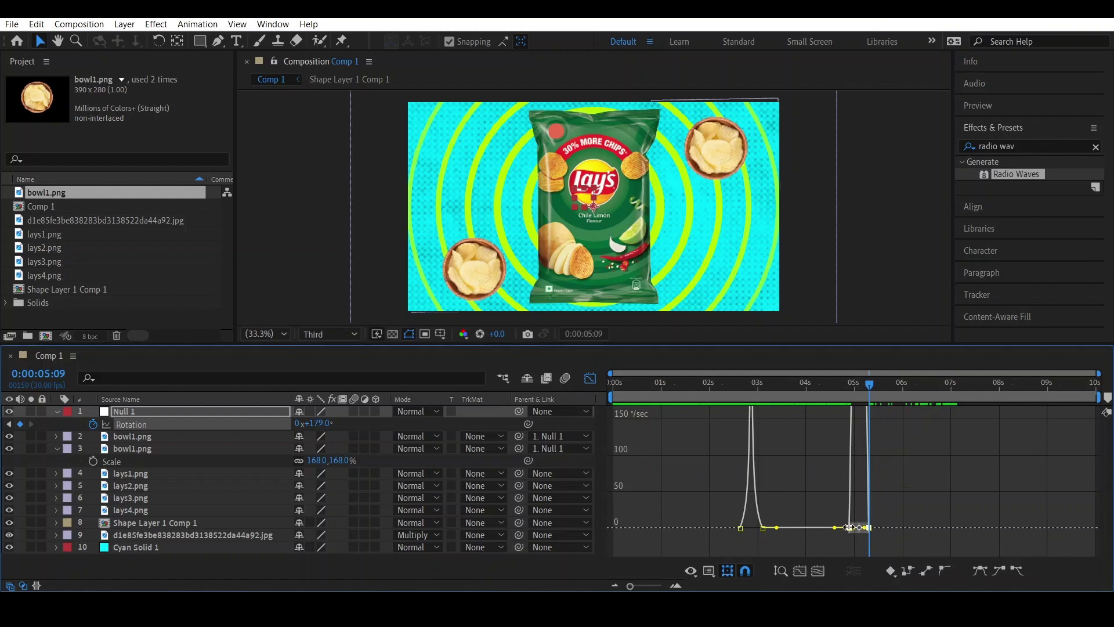
{"action": "left_click", "coordinate": [590, 379]}
{"action": "left_click", "coordinate": [674, 584]}
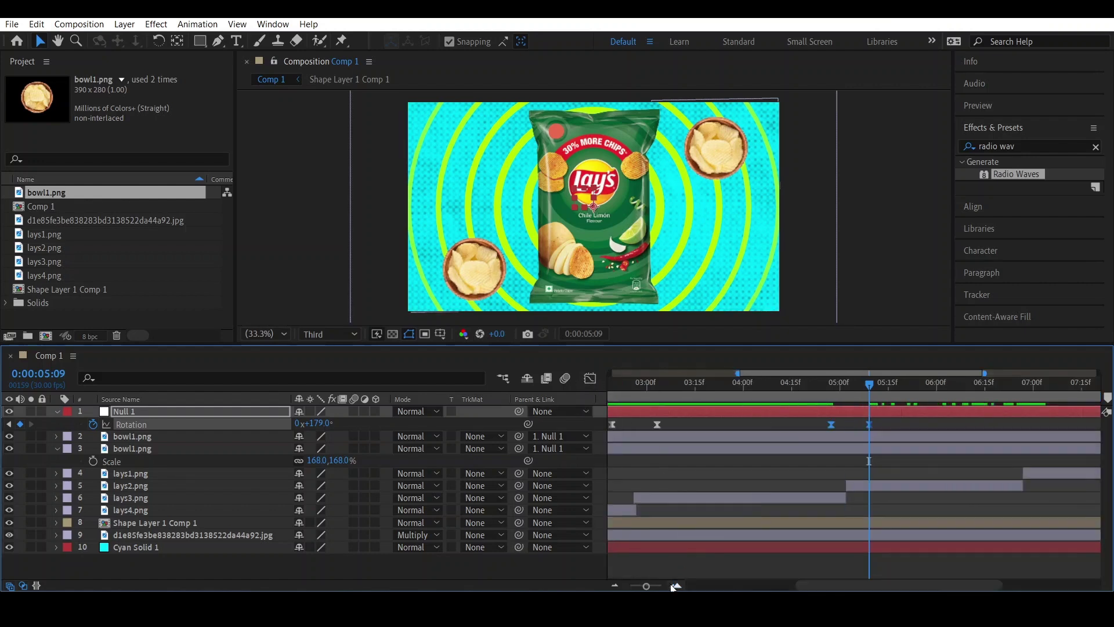
{"action": "left_click", "coordinate": [674, 585]}
{"action": "left_click", "coordinate": [591, 379]}
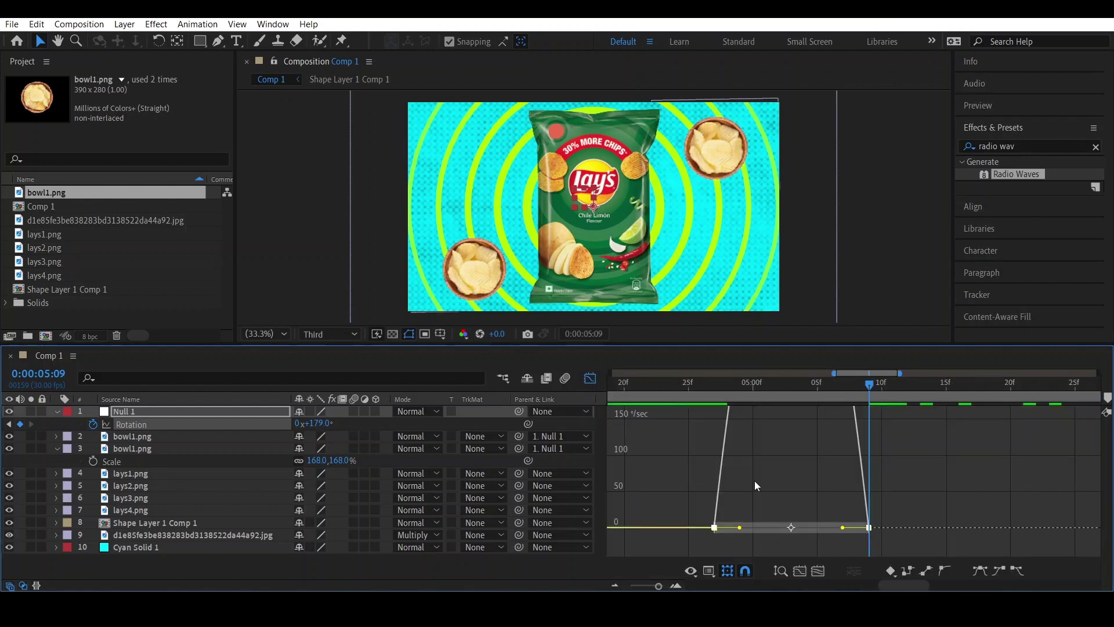
{"action": "left_click_drag", "start_coordinate": [736, 527], "coordinate": [791, 527]}
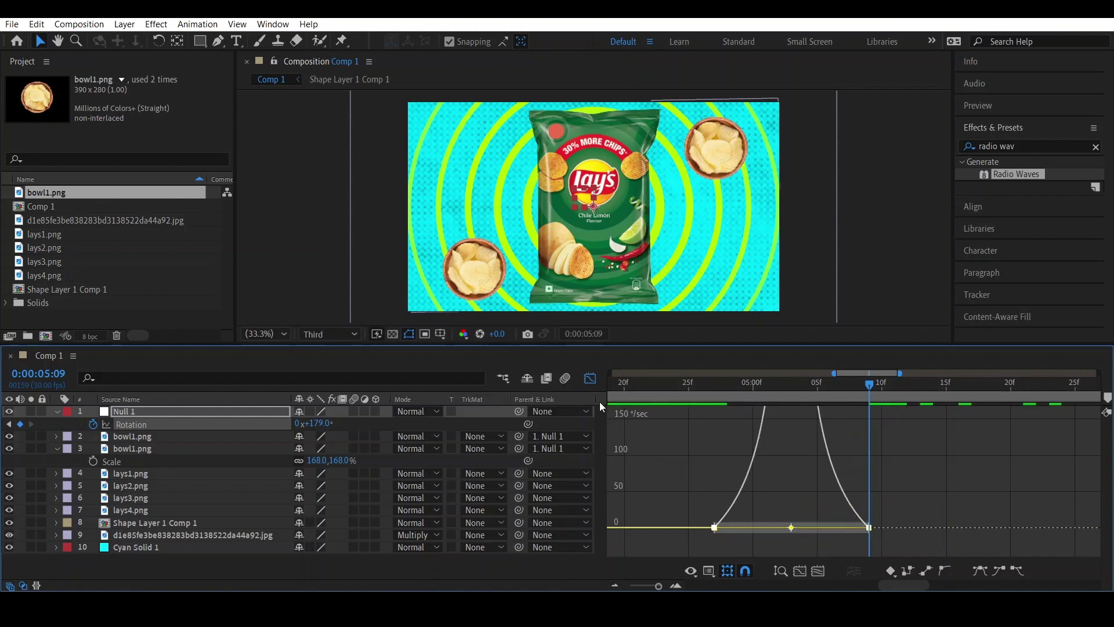
{"action": "left_click", "coordinate": [590, 379]}
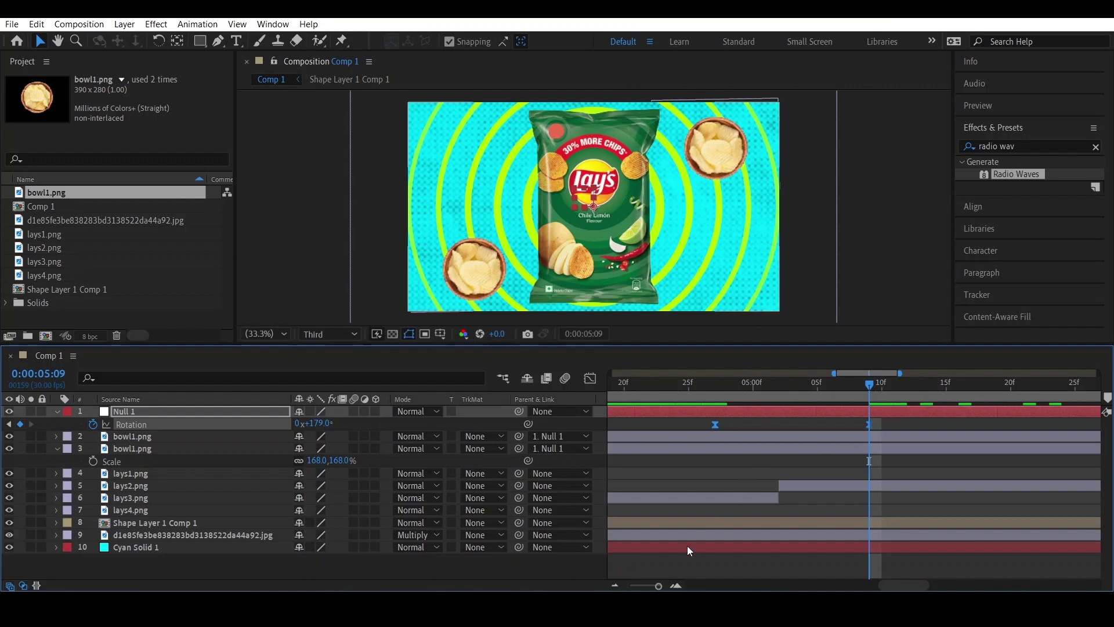
{"action": "left_click", "coordinate": [615, 585]}
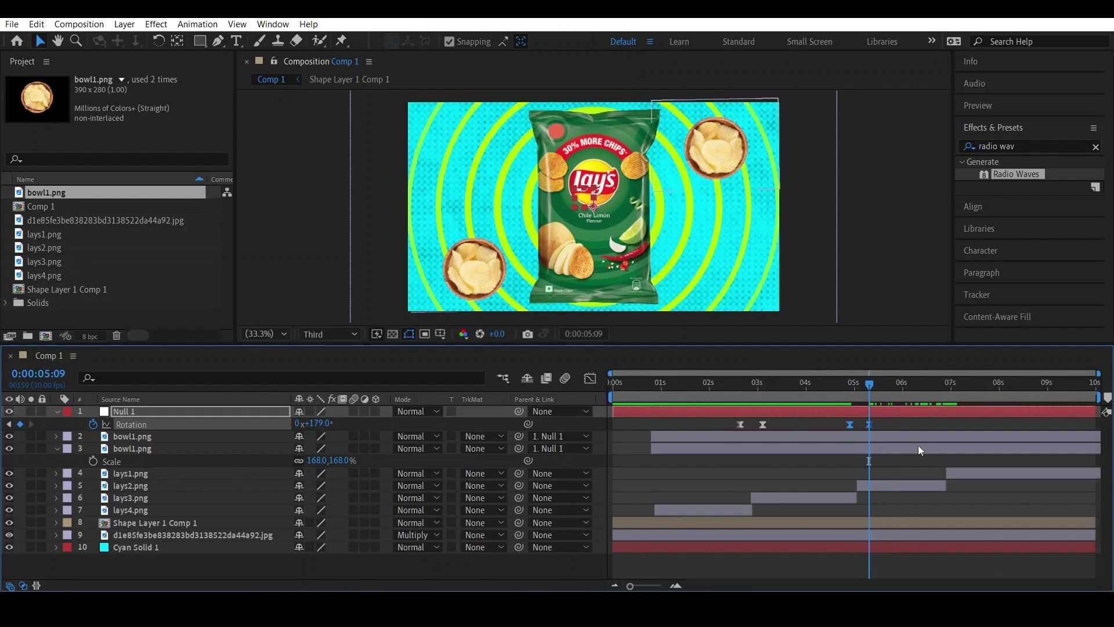
Step: Add a Rotation keyframe at 0:00:06:23 and turn the bowls further to 228°
{"action": "left_click_drag", "start_coordinate": [868, 389], "coordinate": [942, 402]}
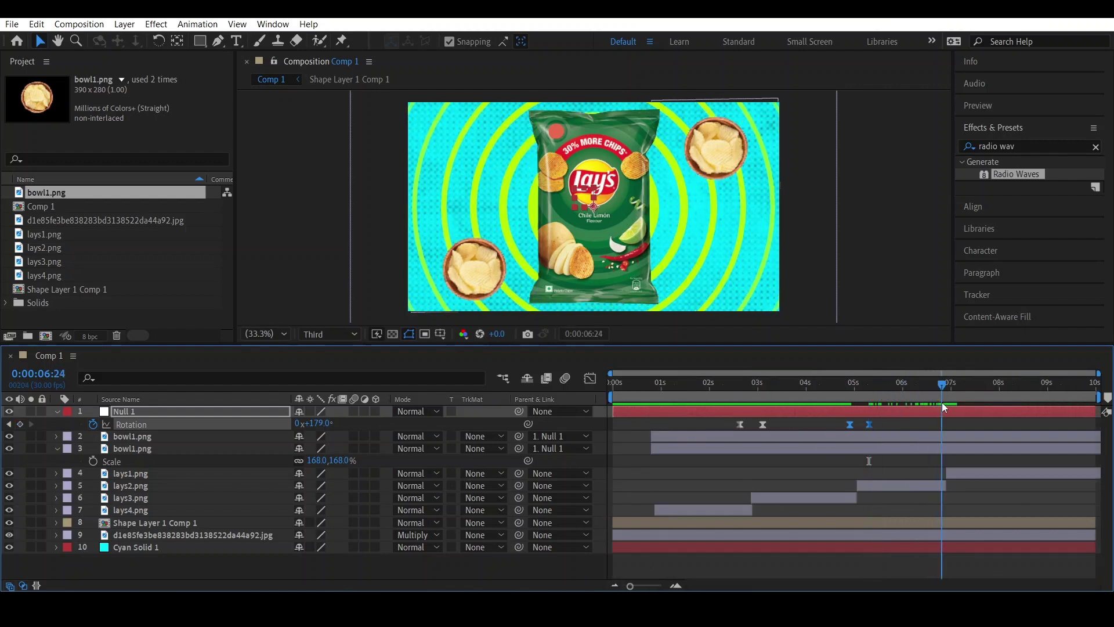
{"action": "left_click", "coordinate": [20, 425]}
{"action": "left_click", "coordinate": [964, 383]}
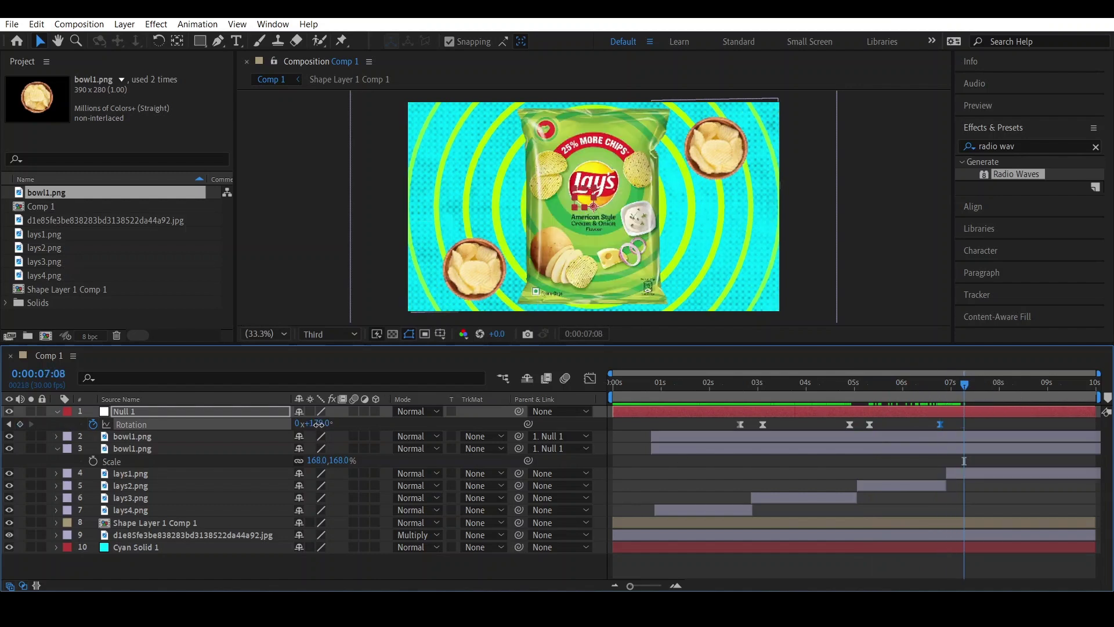
{"action": "left_click_drag", "start_coordinate": [313, 423], "coordinate": [334, 423]}
{"action": "right_click", "coordinate": [965, 426]}
{"action": "key", "text": "Escape"}
{"action": "key", "text": "shift+F3"}
{"action": "key", "text": "shift+F3"}
{"action": "key", "text": "shift+F3"}
{"action": "key", "text": "shift+F3"}
Step: Preview the rotation animation from the start of the composition
{"action": "key", "text": "Home"}
{"action": "key", "text": "space"}
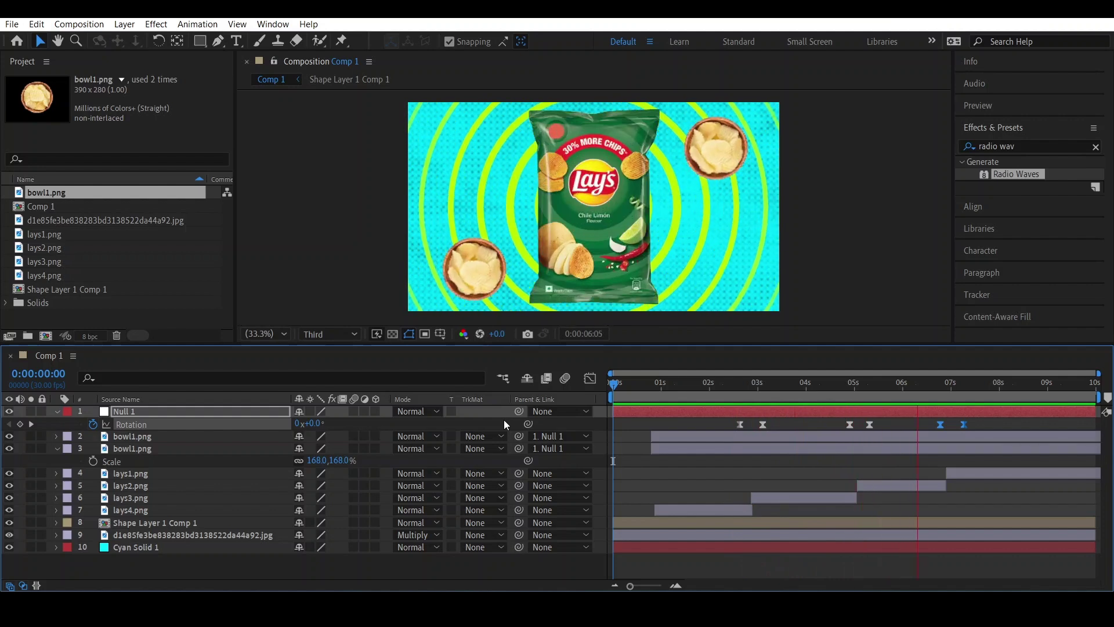
{"action": "key", "text": "space"}
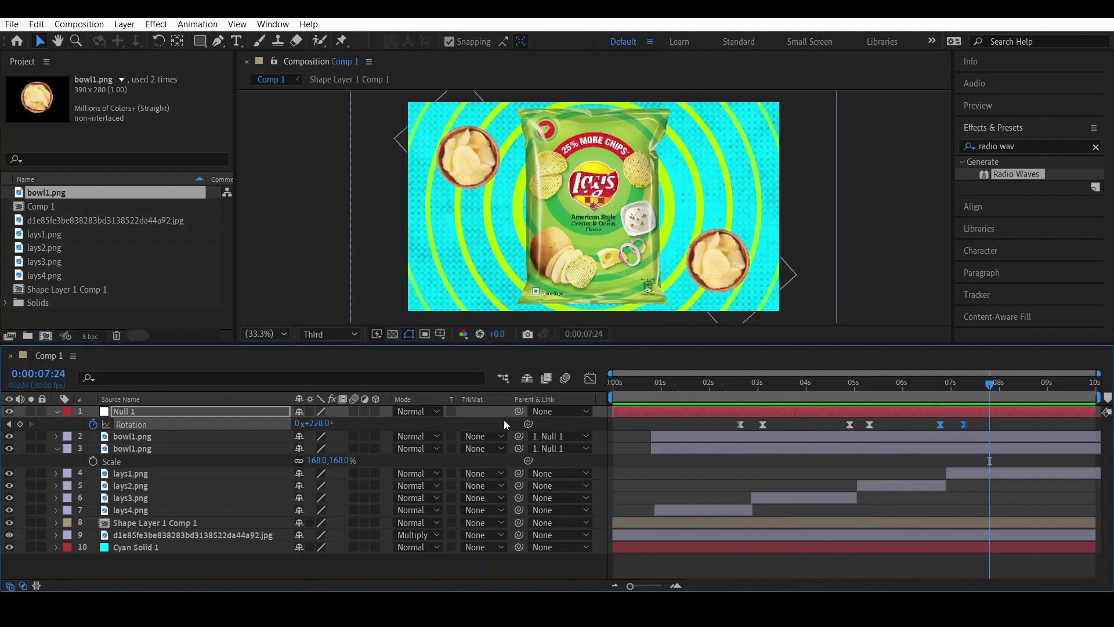
{"action": "key", "text": "Home"}
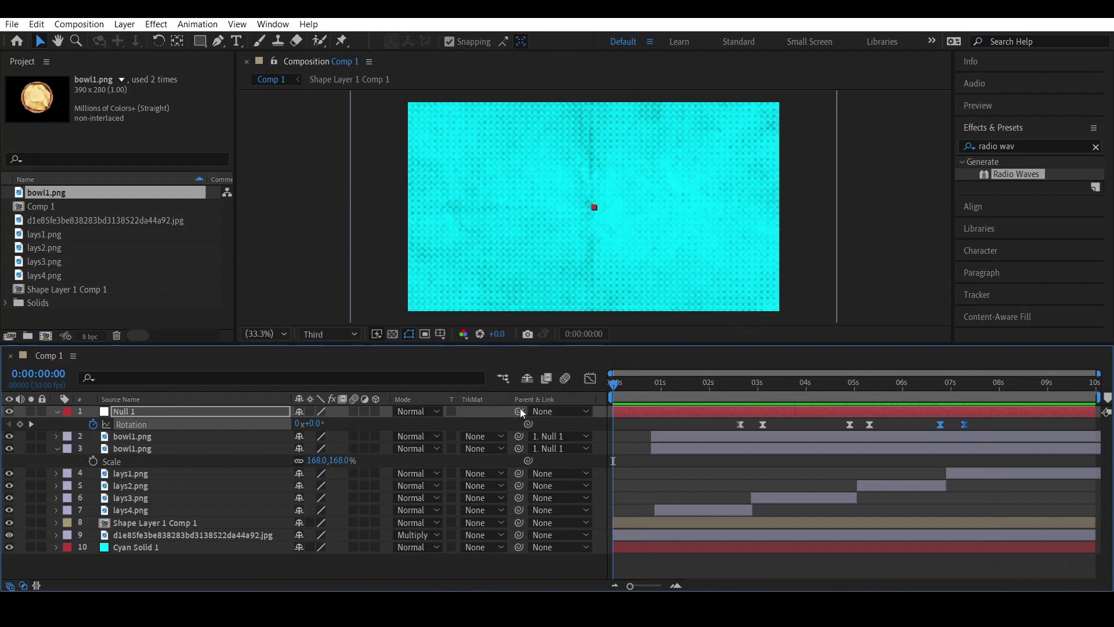
Step: Create a LAYS text layer and set its fill colour to white (FFFFFF)
{"action": "left_click", "coordinate": [237, 41]}
{"action": "left_click", "coordinate": [446, 168]}
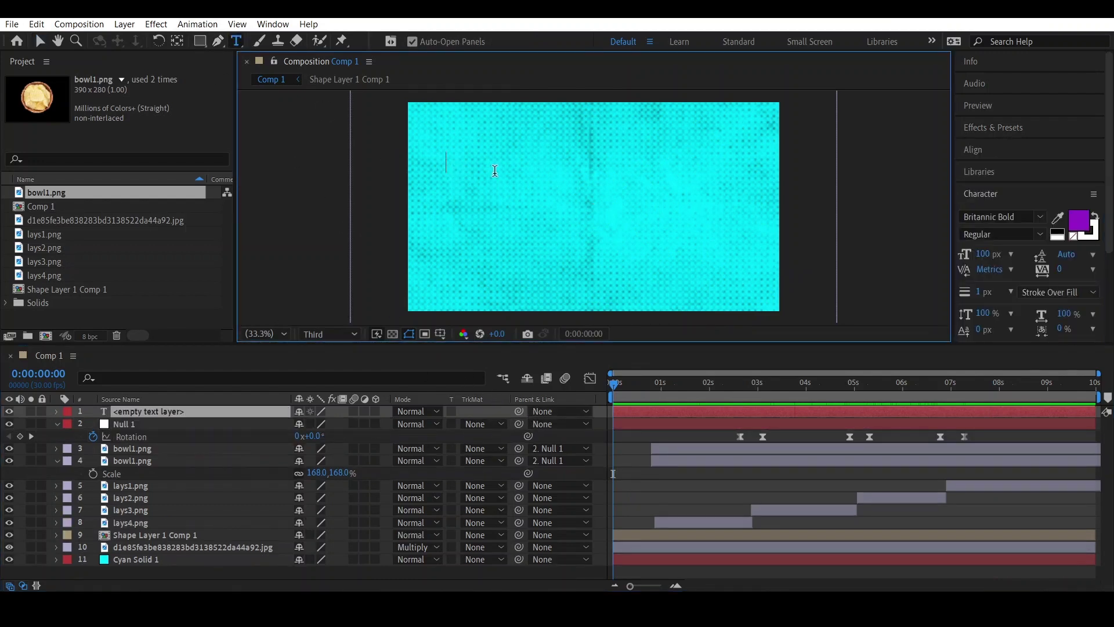
{"action": "type", "text": "LAYS"}
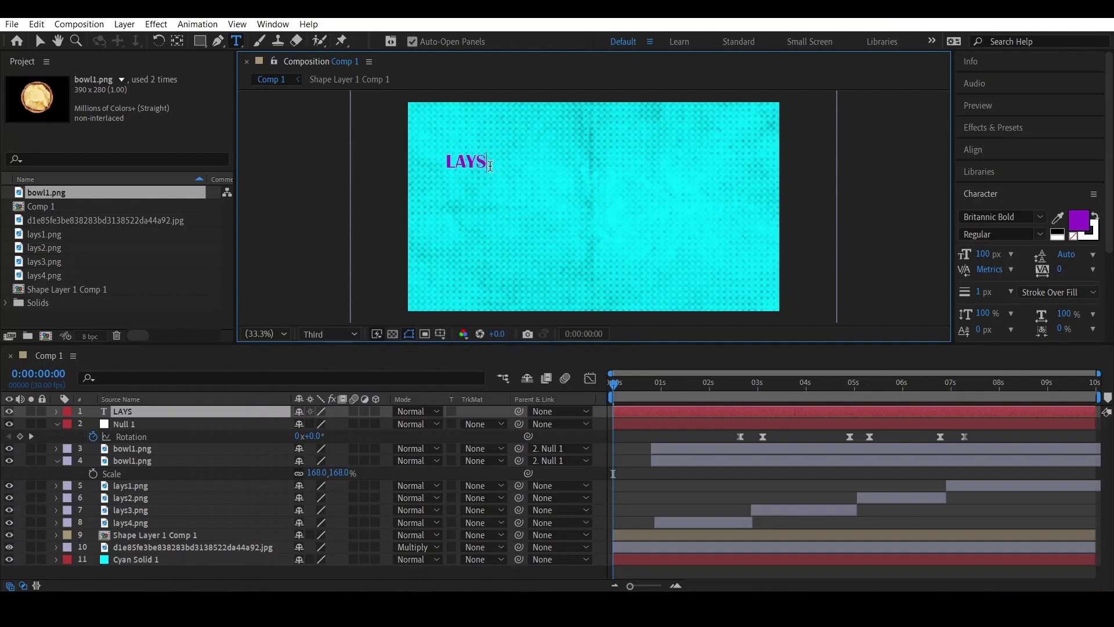
{"action": "key", "text": "ctrl+a"}
{"action": "left_click", "coordinate": [1080, 226]}
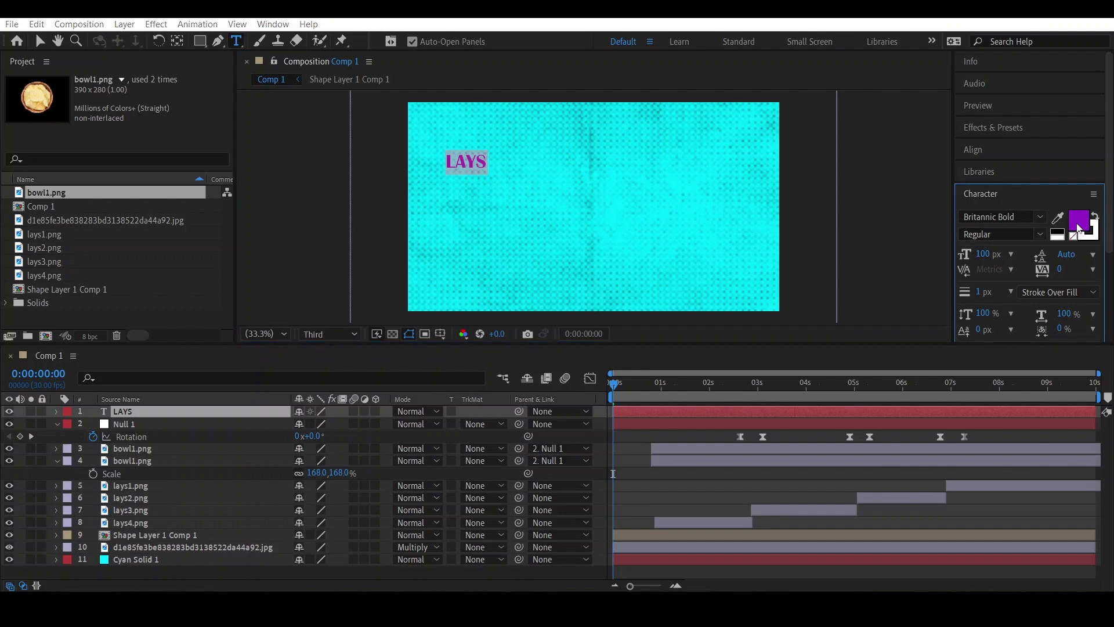
{"action": "left_click_drag", "start_coordinate": [882, 282], "coordinate": [669, 219]}
{"action": "left_click", "coordinate": [1069, 242]}
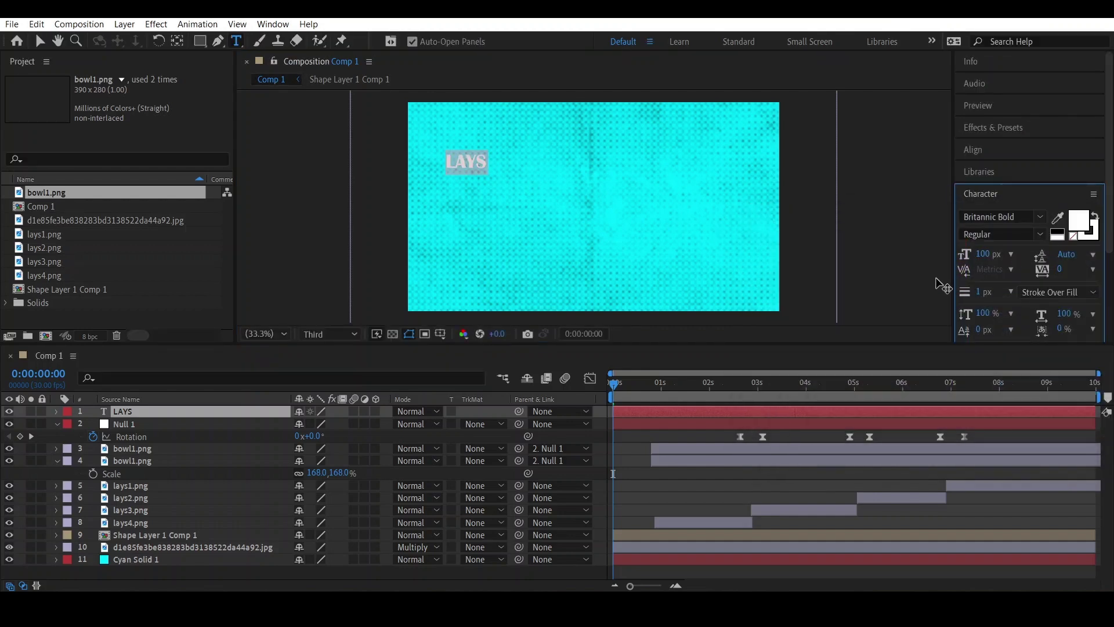
Step: Change the LAYS font from Britannic Bold to Copperplate Gothic
{"action": "left_click", "coordinate": [1040, 217]}
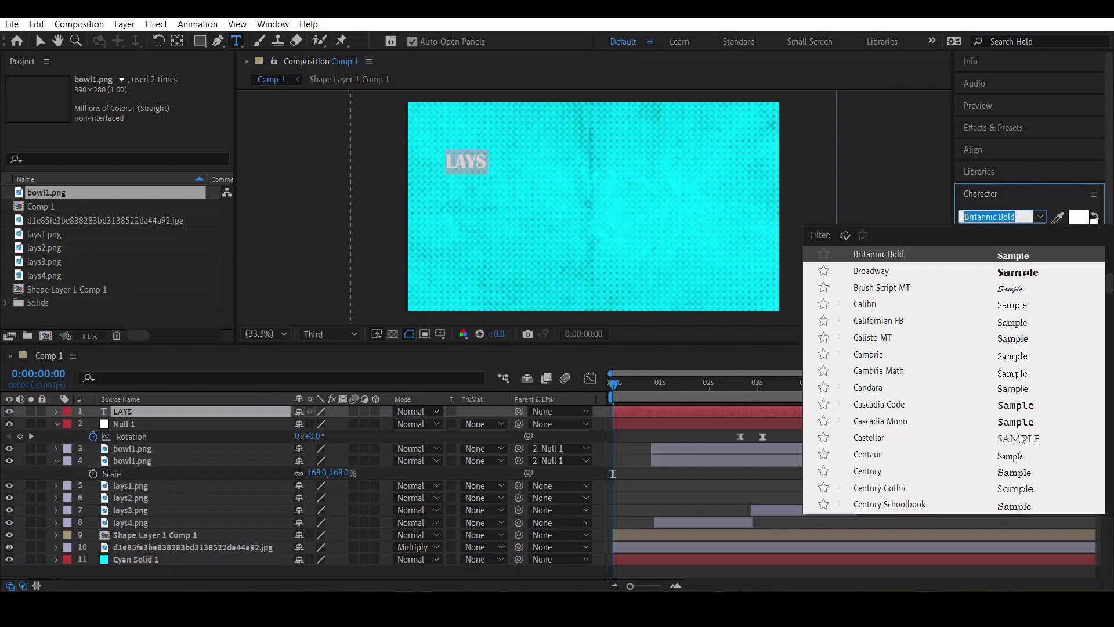
{"action": "scroll", "coordinate": [1023, 426], "scroll_direction": "down", "scroll_amount": 5}
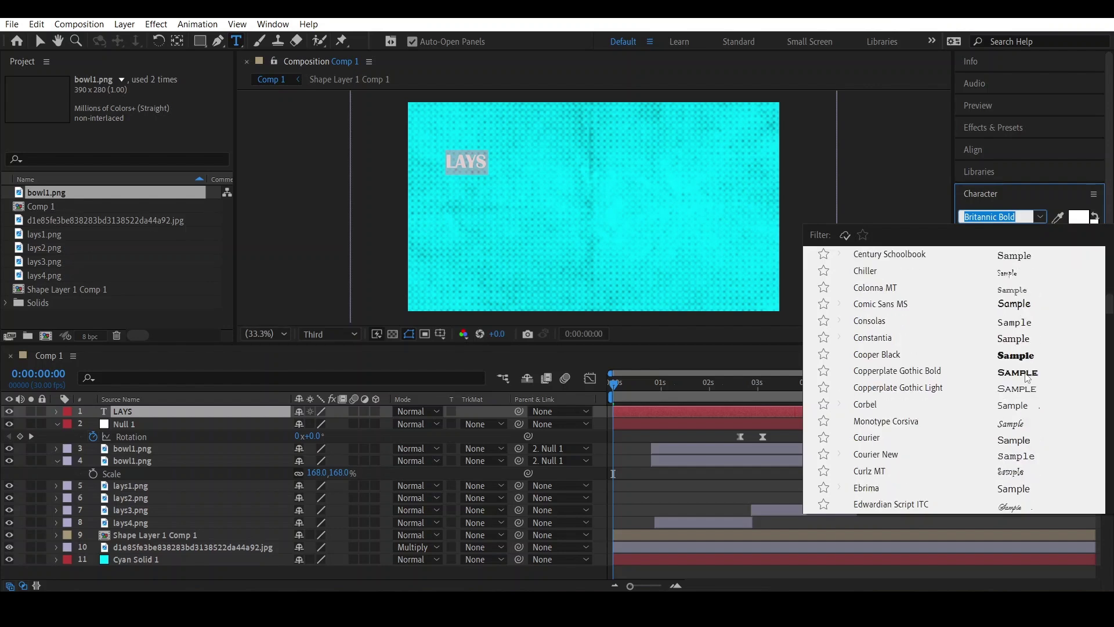
{"action": "left_click", "coordinate": [898, 371]}
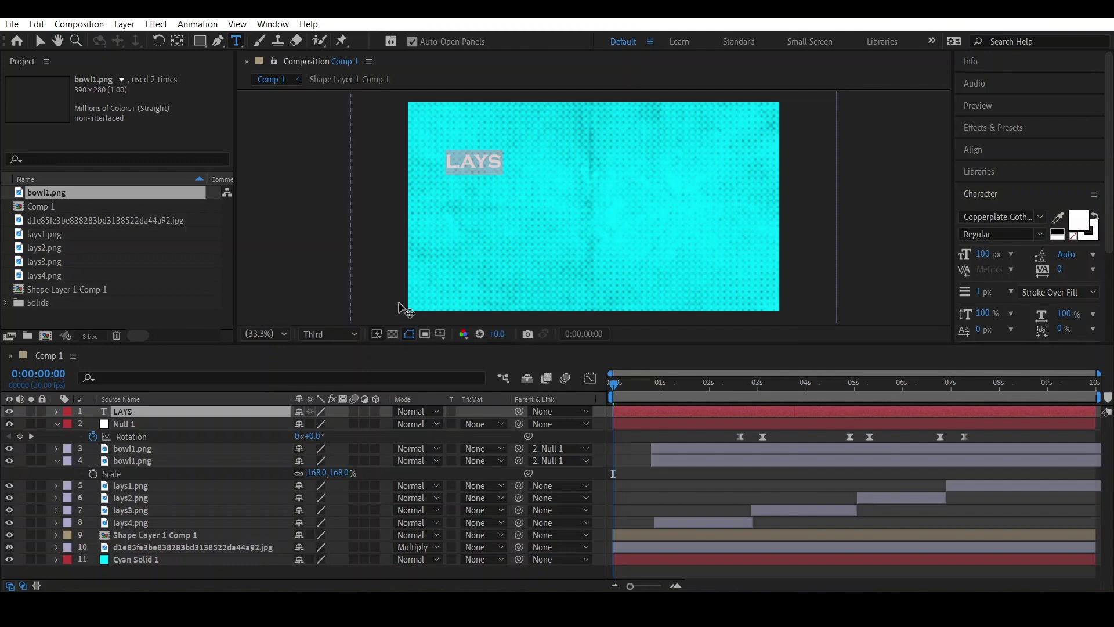
{"action": "left_click", "coordinate": [237, 412]}
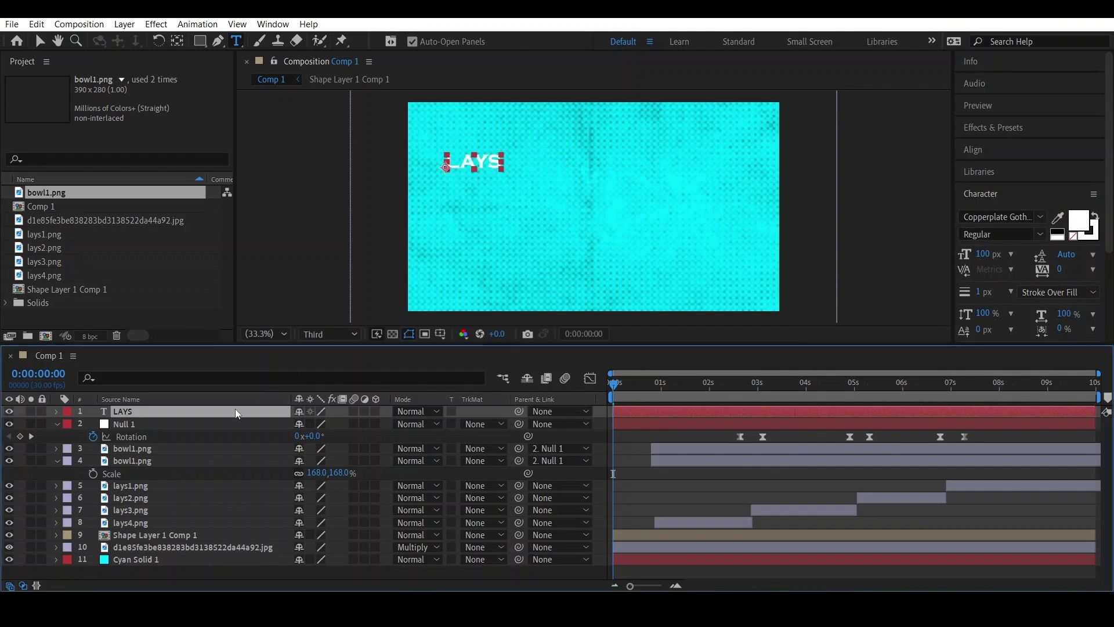
Step: Scale the LAYS text to 897% across the top and duplicate it as a second row below
{"action": "key", "text": "s"}
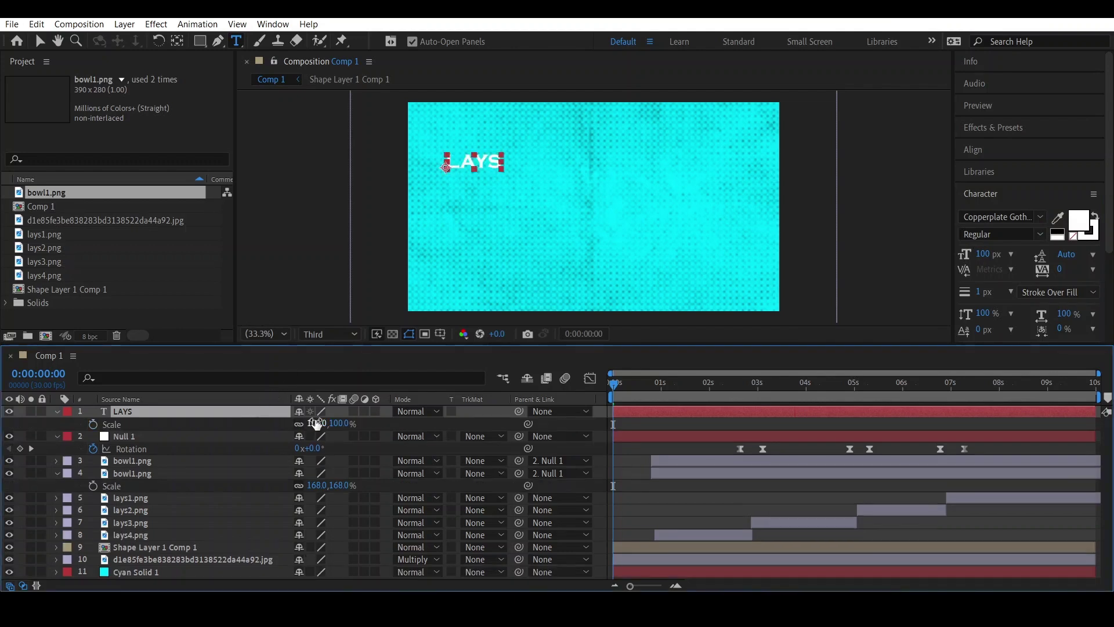
{"action": "left_click_drag", "start_coordinate": [333, 425], "coordinate": [603, 191]}
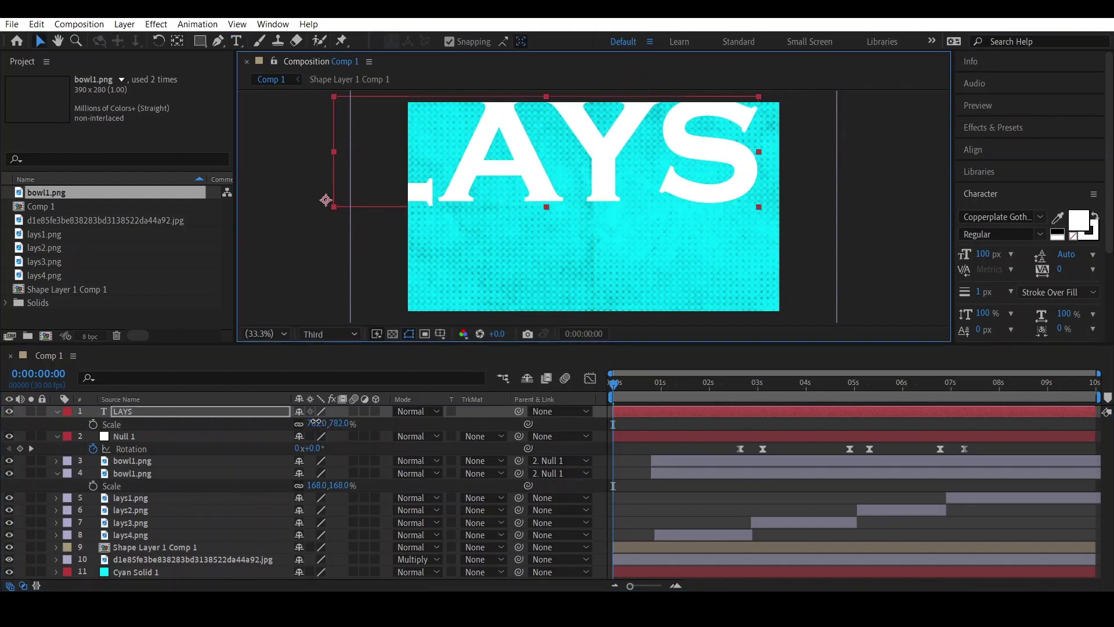
{"action": "left_click_drag", "start_coordinate": [340, 420], "coordinate": [455, 365]}
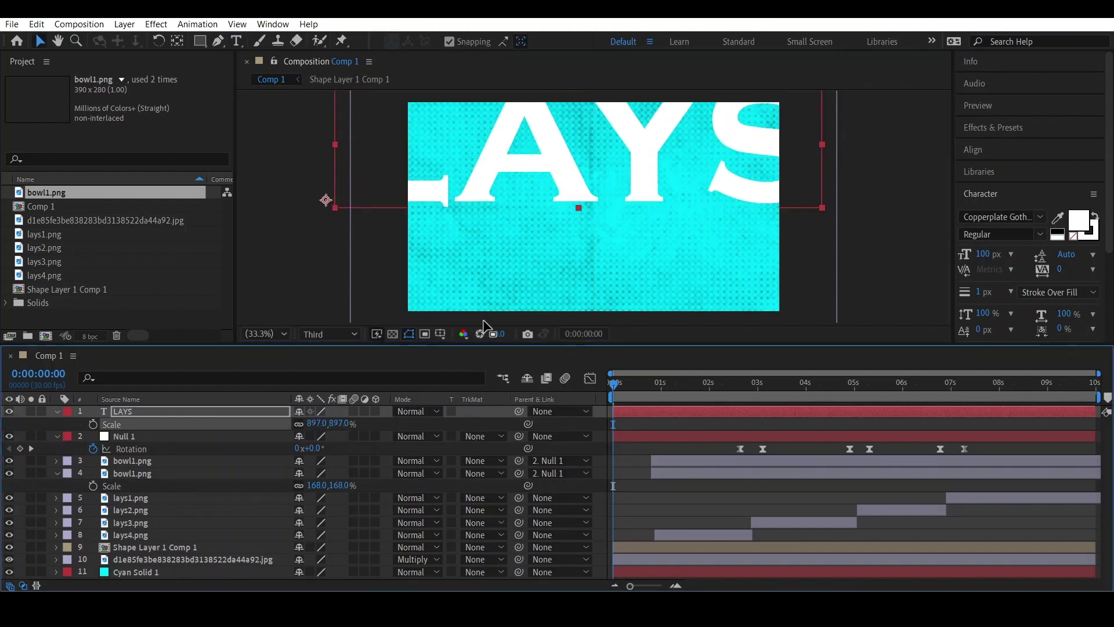
{"action": "left_click_drag", "start_coordinate": [465, 195], "coordinate": [535, 213]}
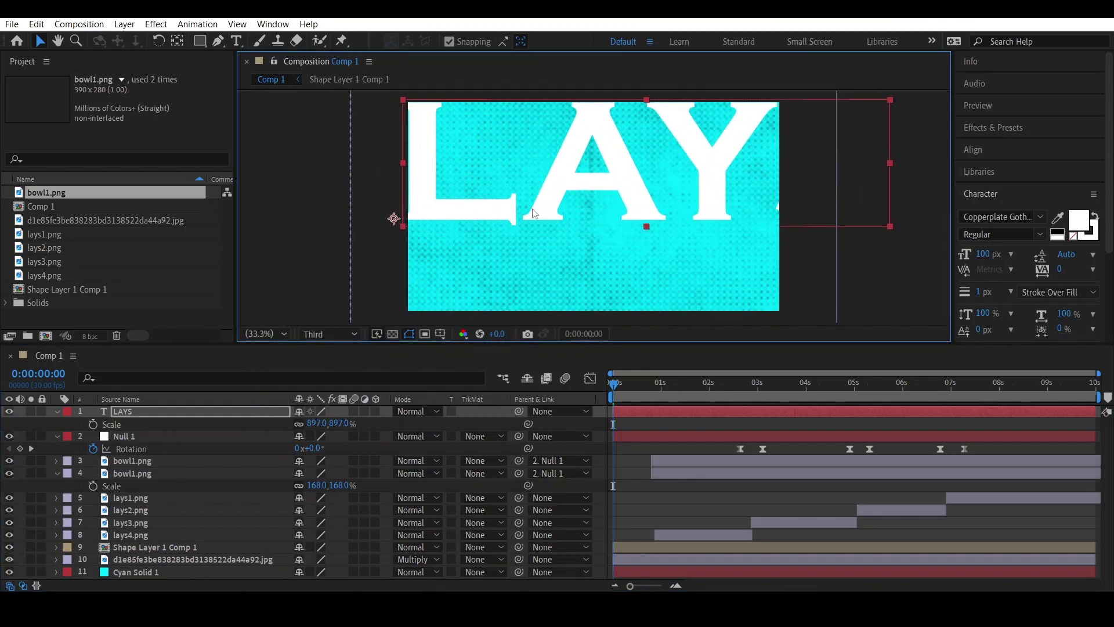
{"action": "key", "text": "ctrl+d"}
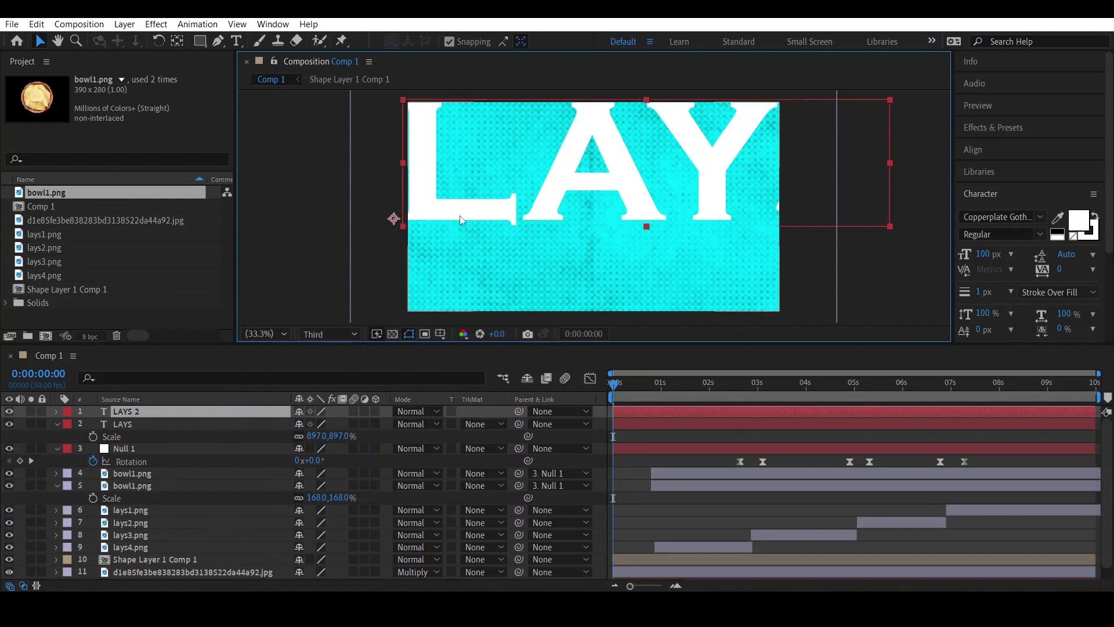
{"action": "left_click_drag", "start_coordinate": [546, 179], "coordinate": [425, 309]}
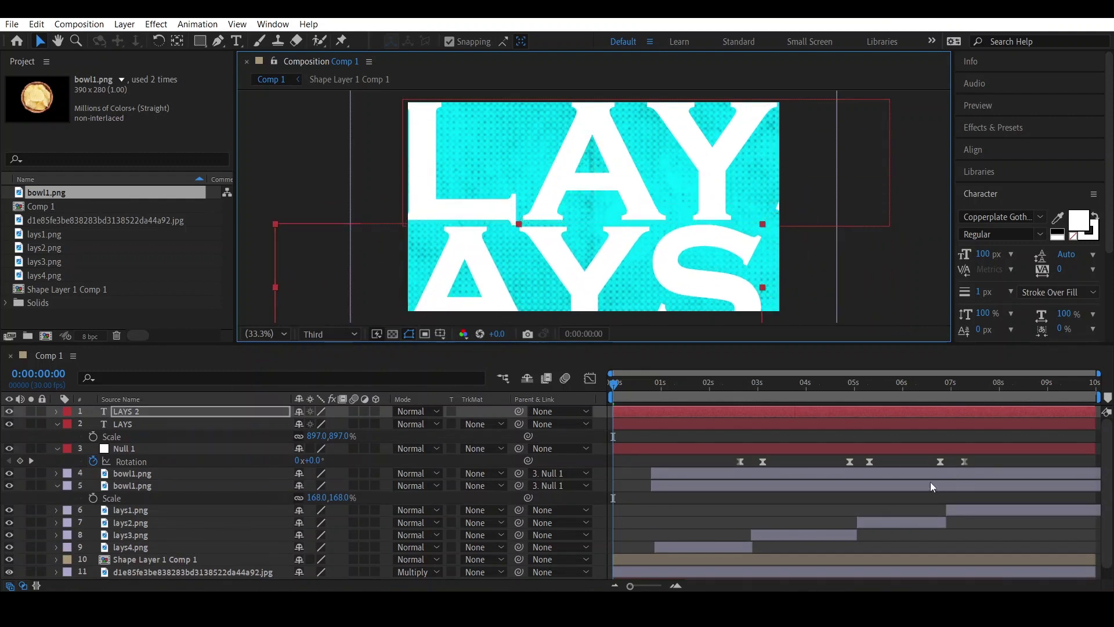
Step: Fade both LAYS text layers to 24% opacity and move them beneath the bags and bowls
{"action": "left_click", "coordinate": [707, 198]}
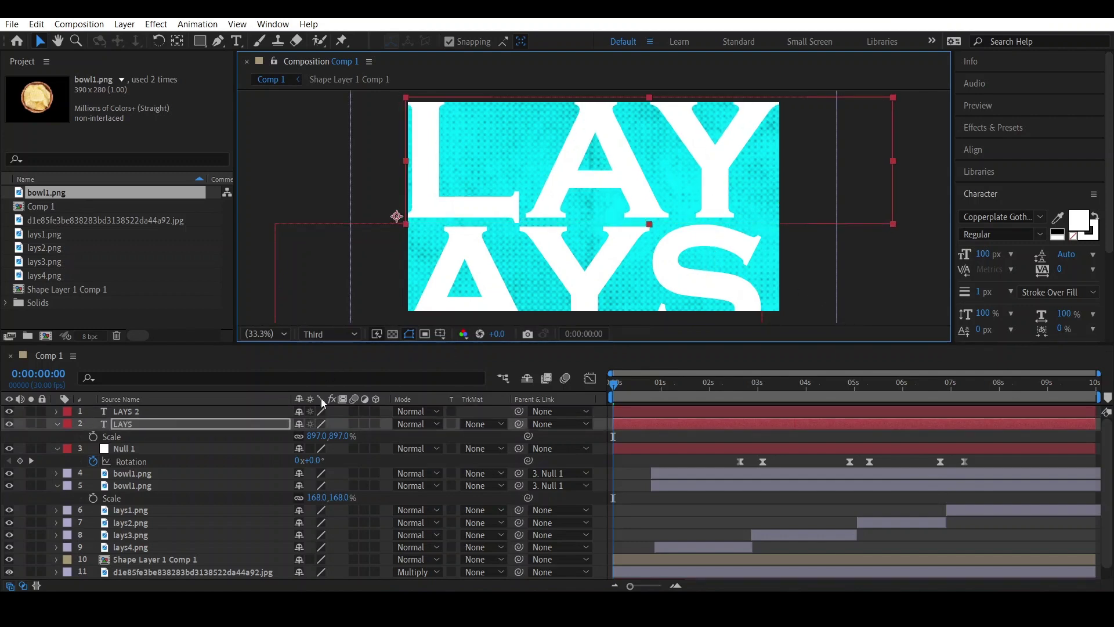
{"action": "left_click", "coordinate": [171, 411]}
{"action": "left_click", "coordinate": [166, 422]}
{"action": "left_click", "coordinate": [165, 415], "text": "shift"}
{"action": "key", "text": "t"}
{"action": "left_click_drag", "start_coordinate": [299, 424], "coordinate": [254, 426]}
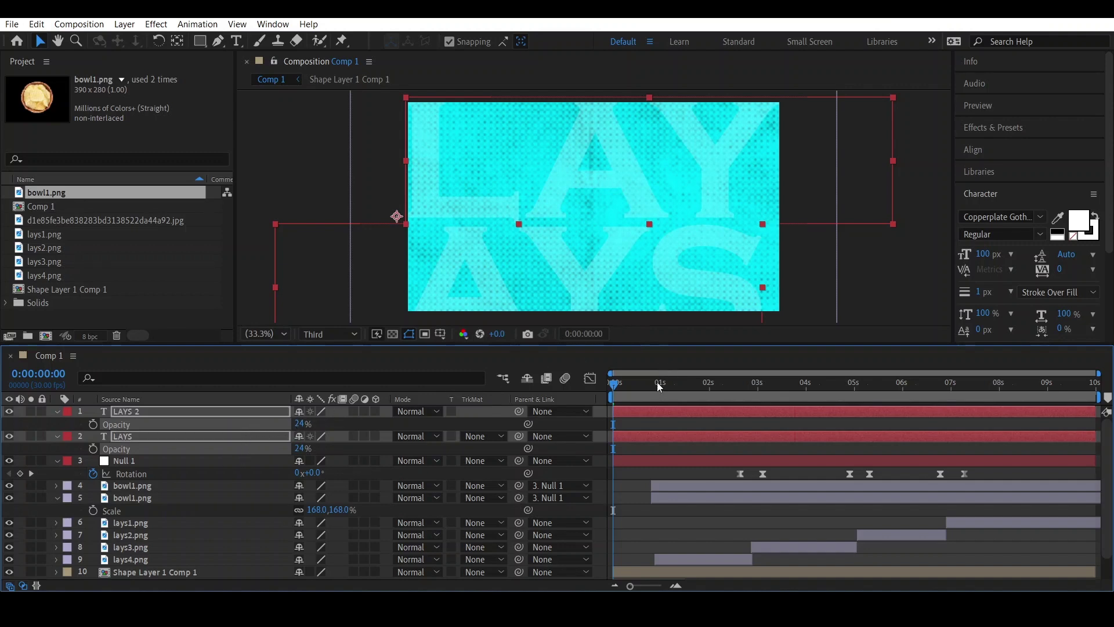
{"action": "left_click_drag", "start_coordinate": [252, 411], "coordinate": [244, 545]}
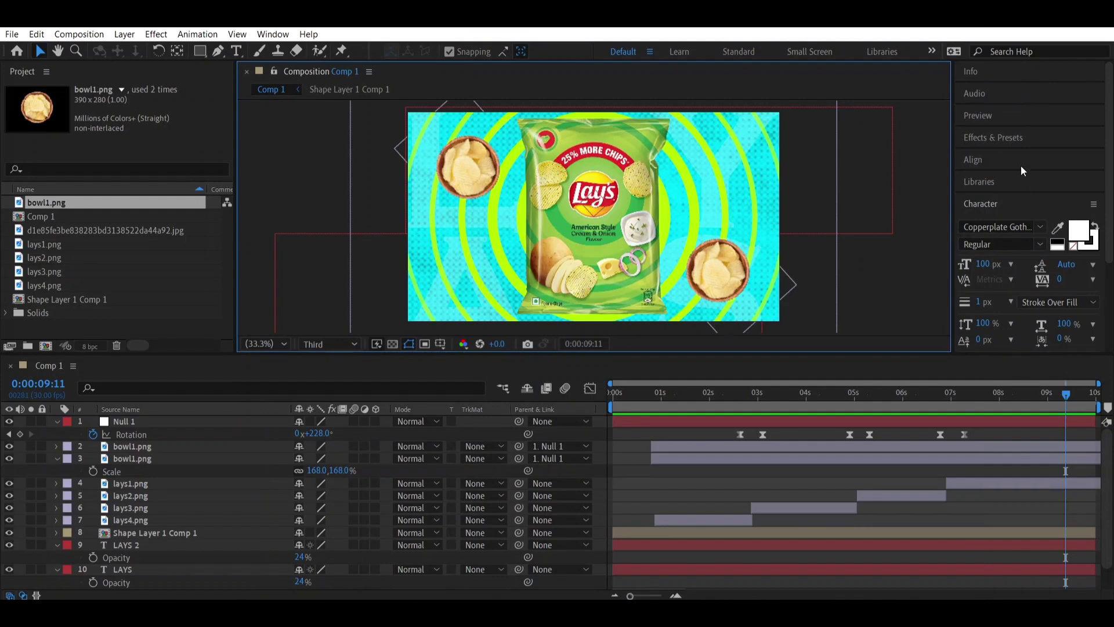
Step: Apply Drop Shadow to lays4.png with Distance 38 and Softness 45
{"action": "left_click", "coordinate": [1018, 137]}
{"action": "left_click", "coordinate": [1026, 153]}
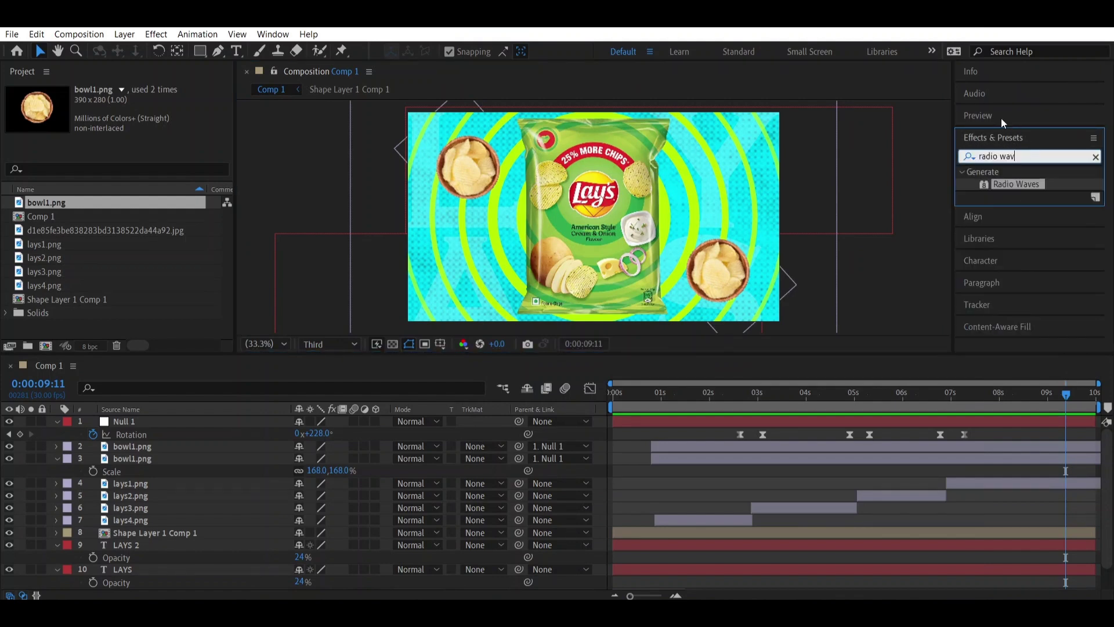
{"action": "key", "text": "ctrl+a"}
{"action": "key", "text": "BackSpace"}
{"action": "key", "text": "Down"}
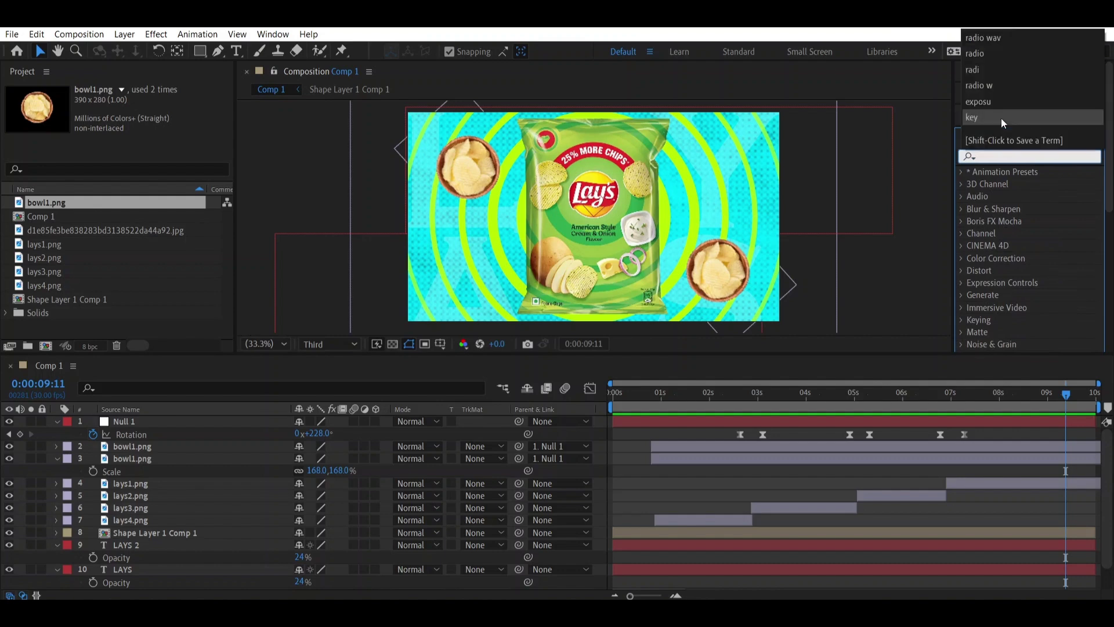
{"action": "type", "text": "sha"}
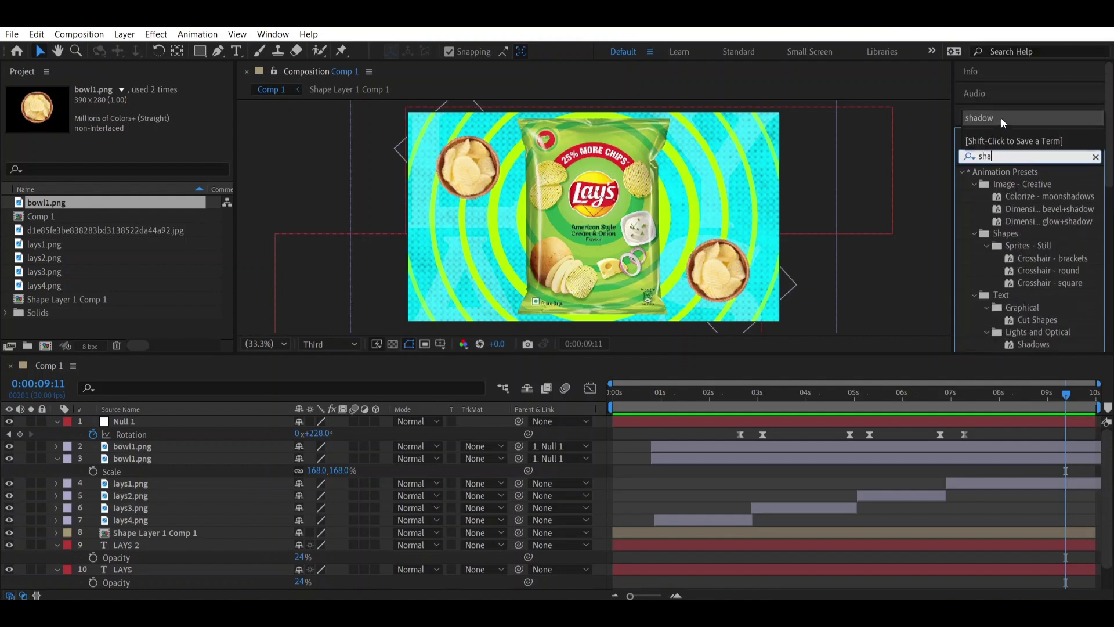
{"action": "type", "text": "dow"}
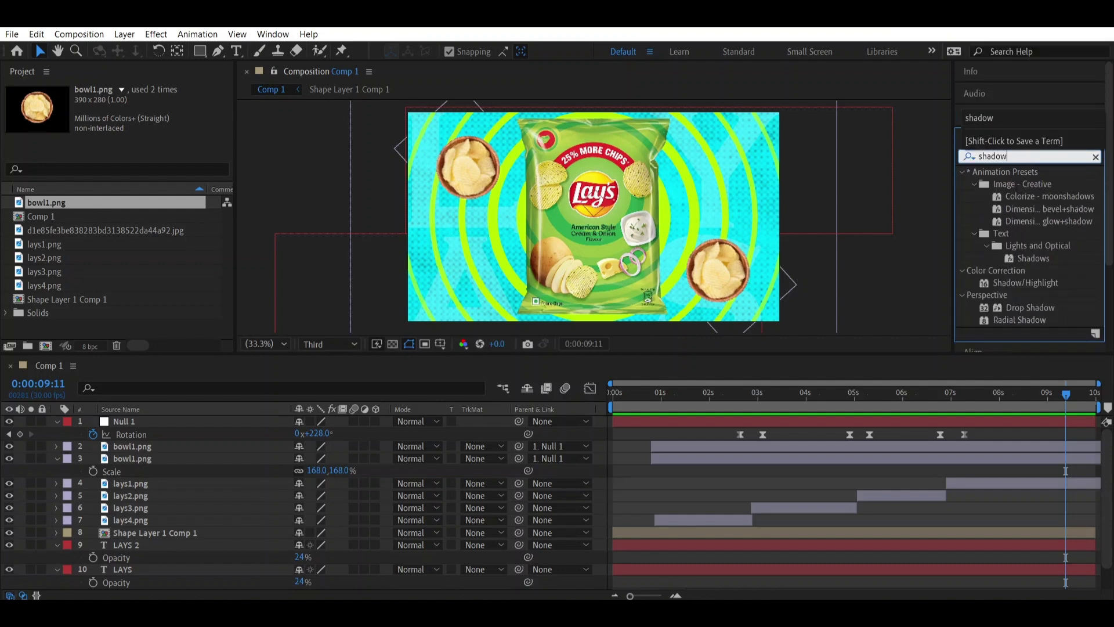
{"action": "left_click", "coordinate": [1035, 308]}
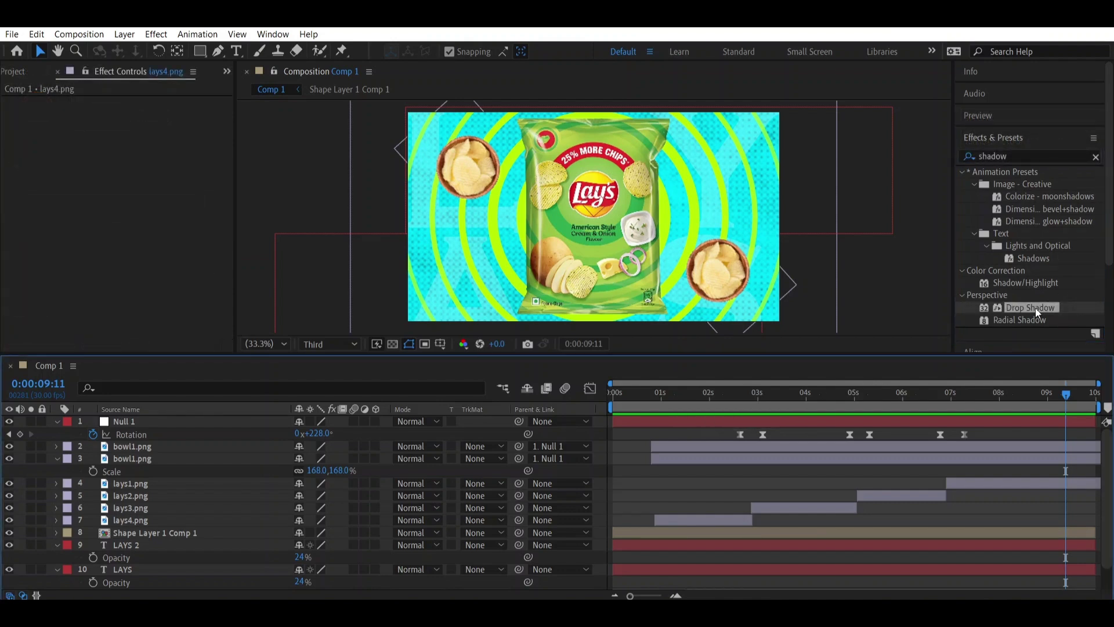
{"action": "left_click_drag", "start_coordinate": [1036, 307], "coordinate": [691, 519]}
{"action": "left_click", "coordinate": [709, 402]}
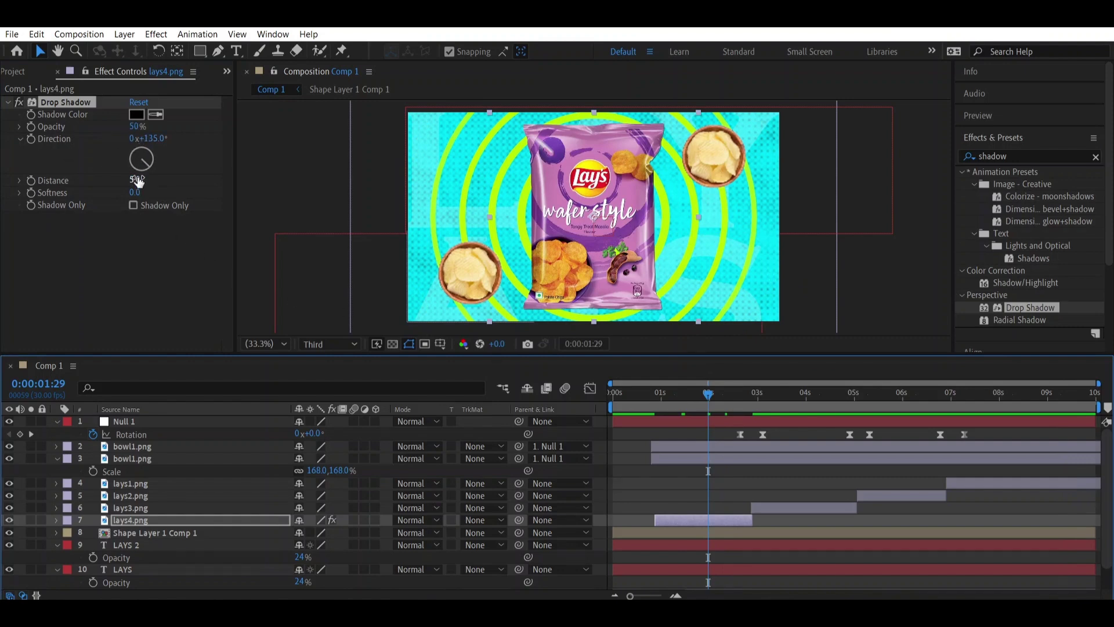
{"action": "left_click_drag", "start_coordinate": [139, 181], "coordinate": [162, 177]}
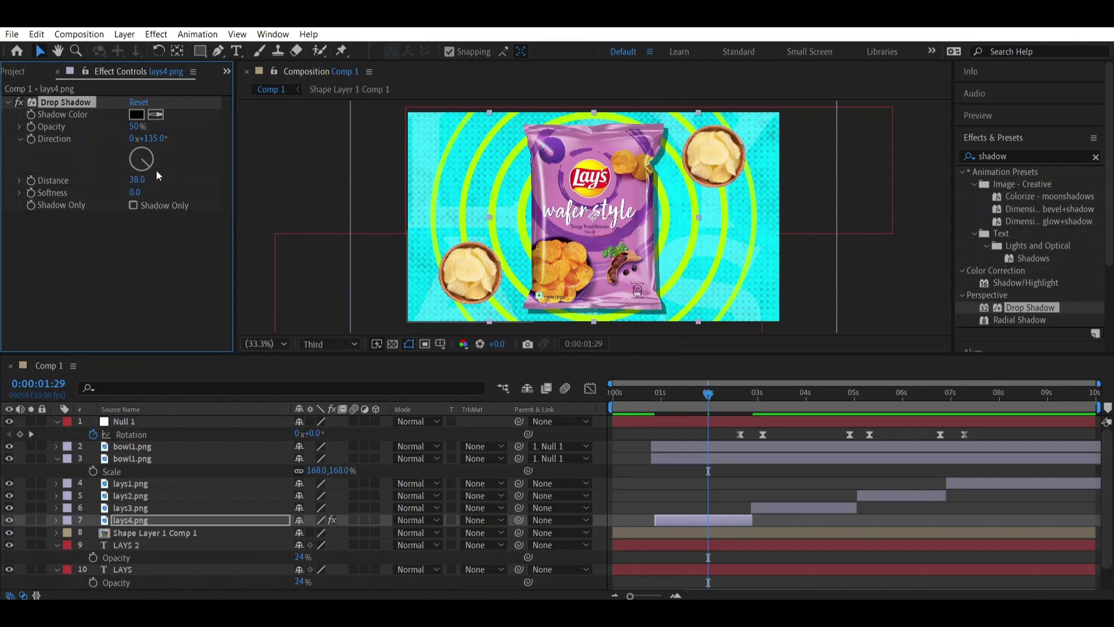
{"action": "left_click_drag", "start_coordinate": [135, 194], "coordinate": [162, 192]}
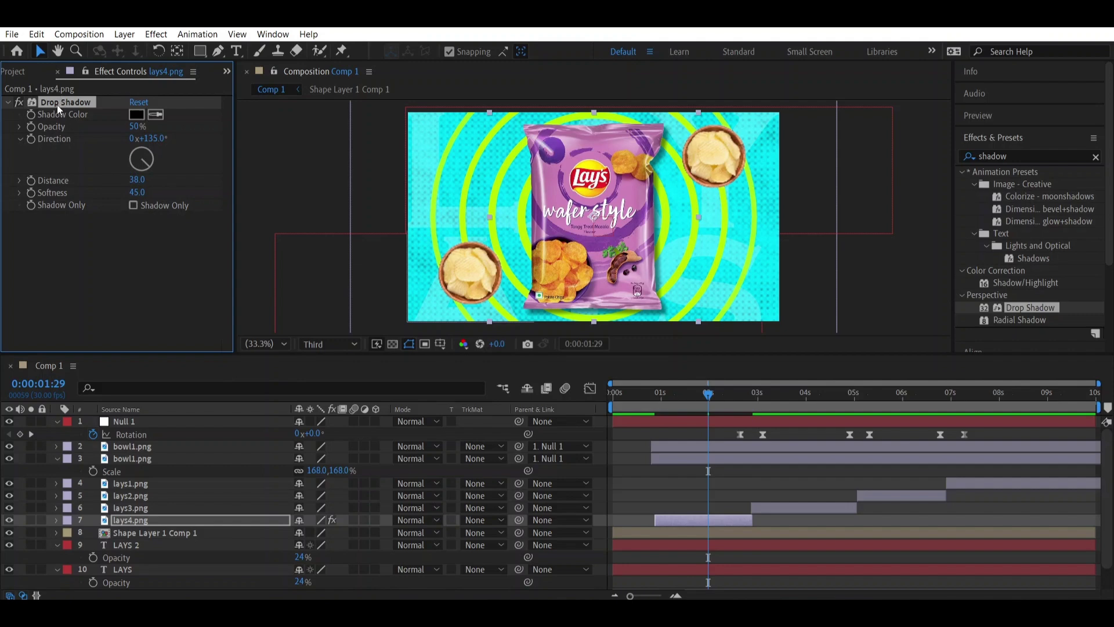
Step: Paste the drop shadow onto lays3, lays2, lays1 and both bowl1.png layers
{"action": "left_click", "coordinate": [134, 508]}
{"action": "key", "text": "ctrl+alt+shift+e"}
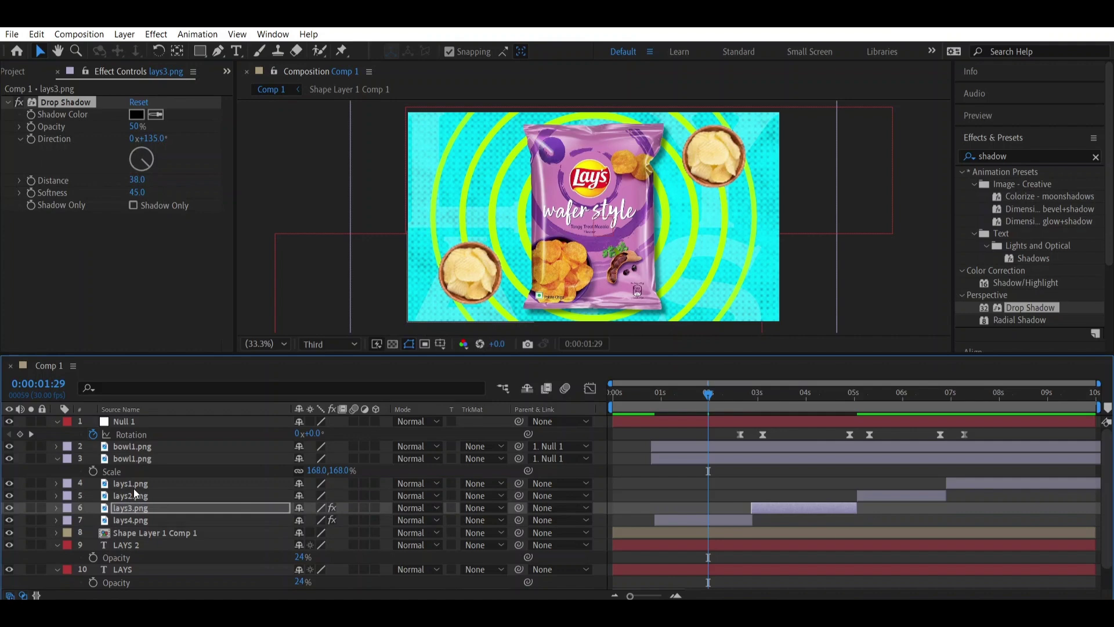
{"action": "left_click", "coordinate": [135, 495]}
{"action": "key", "text": "ctrl+alt+shift+e"}
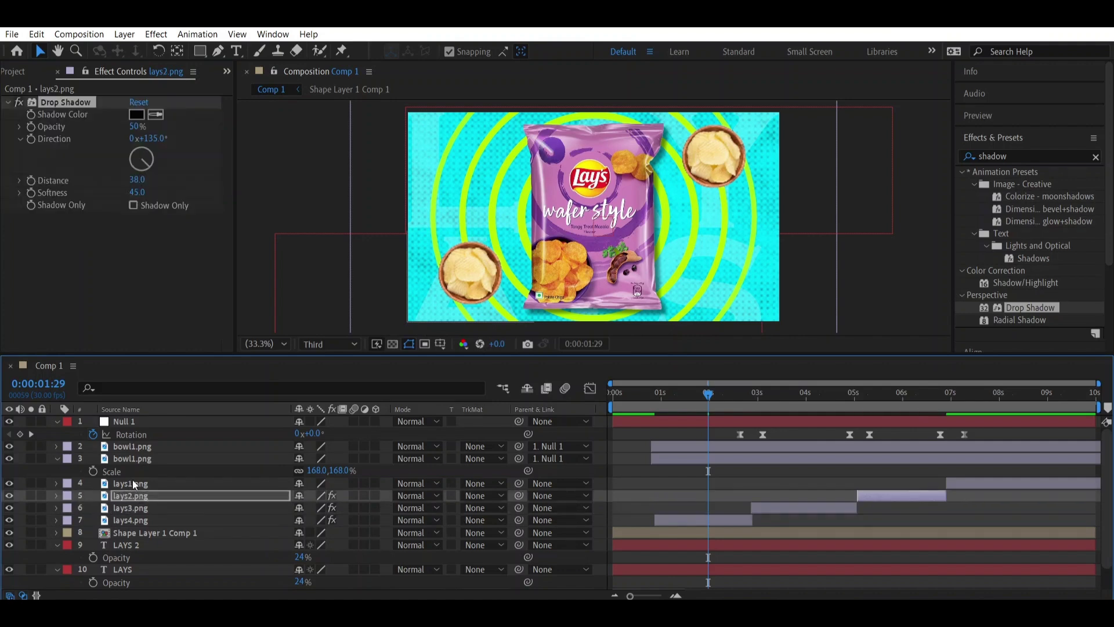
{"action": "left_click", "coordinate": [134, 481]}
{"action": "key", "text": "ctrl+alt+shift+e"}
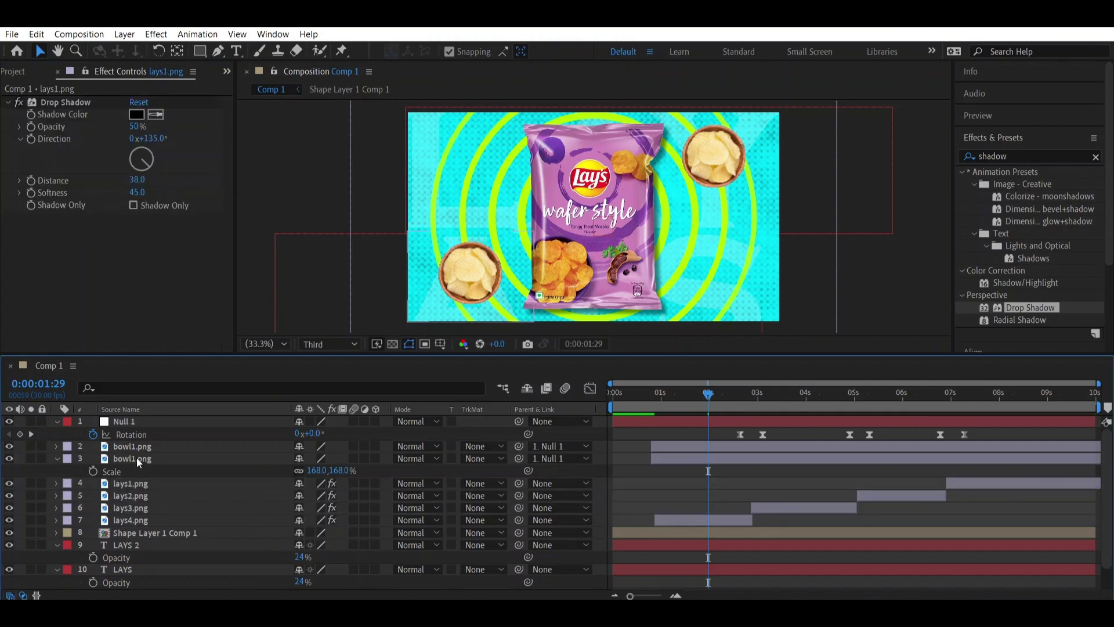
{"action": "left_click", "coordinate": [137, 457]}
{"action": "key", "text": "ctrl+alt+shift+e"}
{"action": "left_click", "coordinate": [136, 443]}
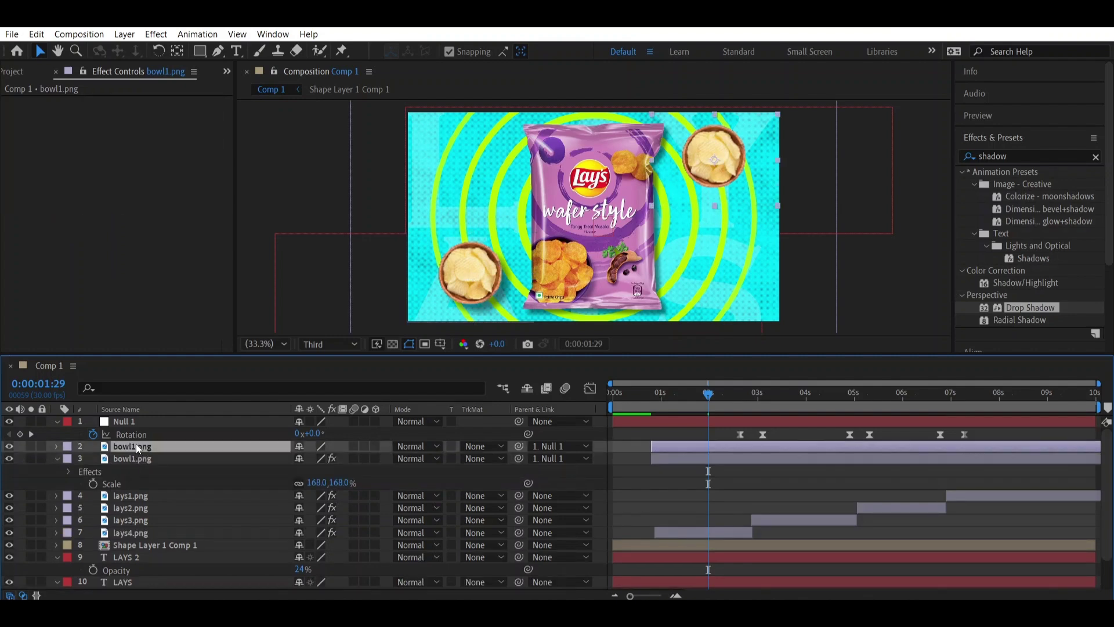
{"action": "key", "text": "ctrl+alt+shift+e"}
{"action": "left_click_drag", "start_coordinate": [688, 405], "coordinate": [566, 399]}
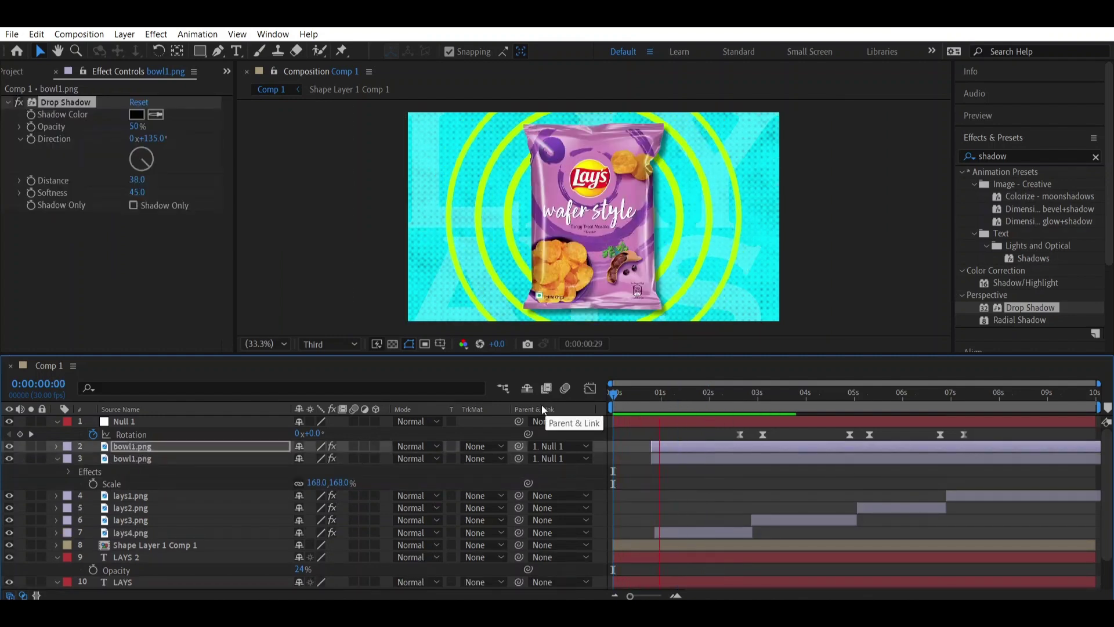